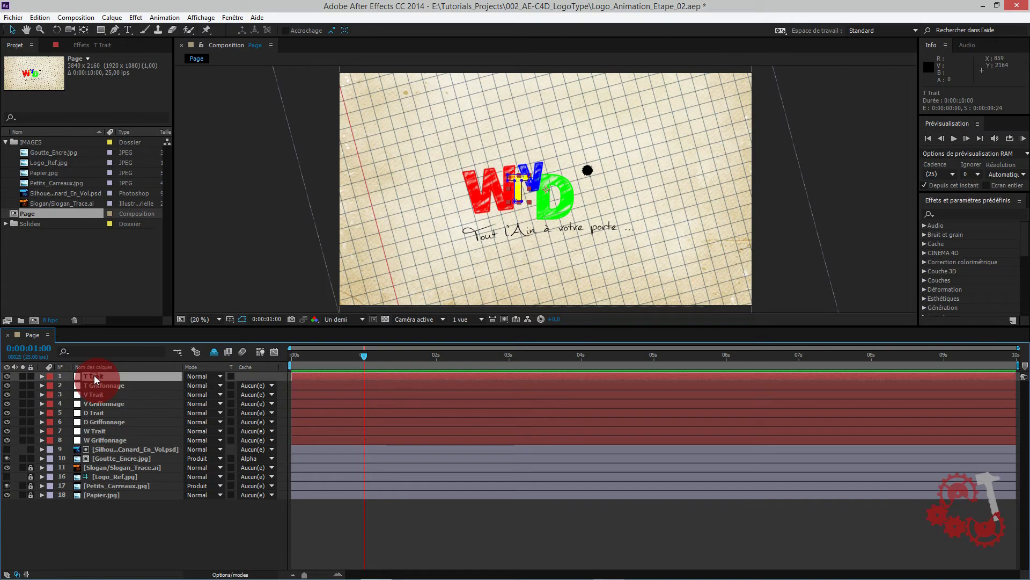
# Step: On the T Trait layer, set the Trait effect's Fin to 0% and keyframe it at 1 second
pyautogui.press('/')
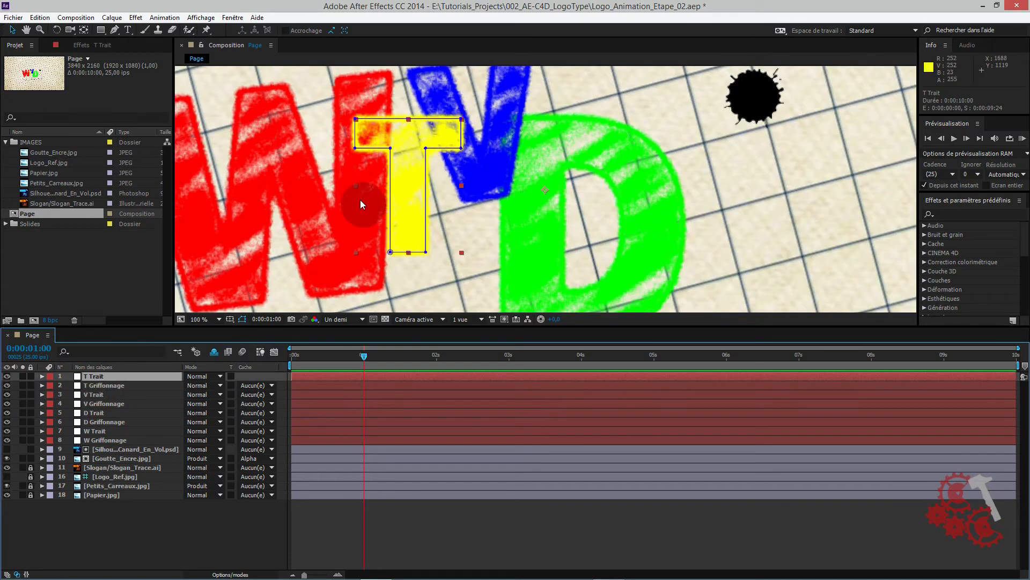
pyautogui.click(42, 376)
pyautogui.click(51, 395)
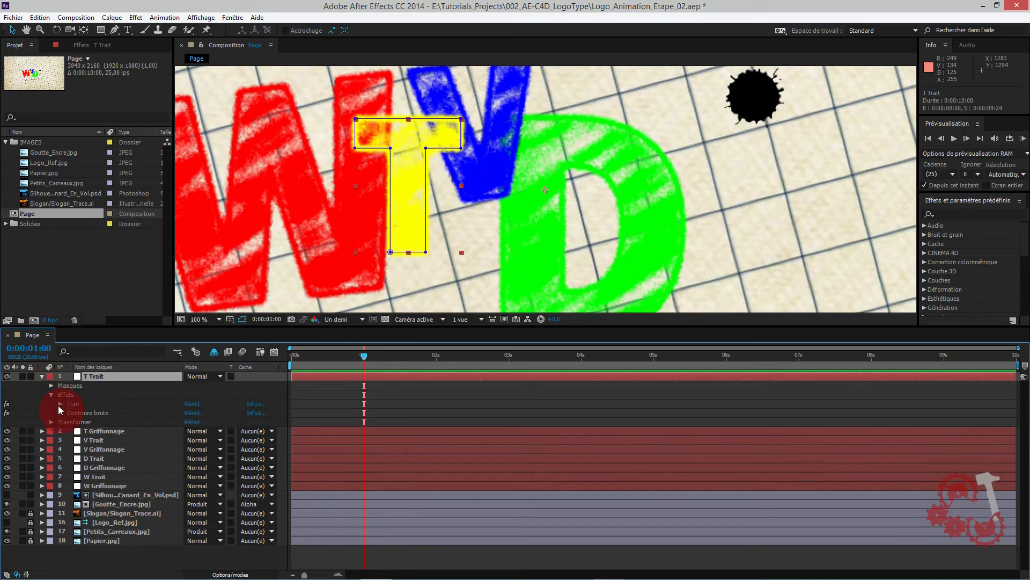
pyautogui.click(61, 403)
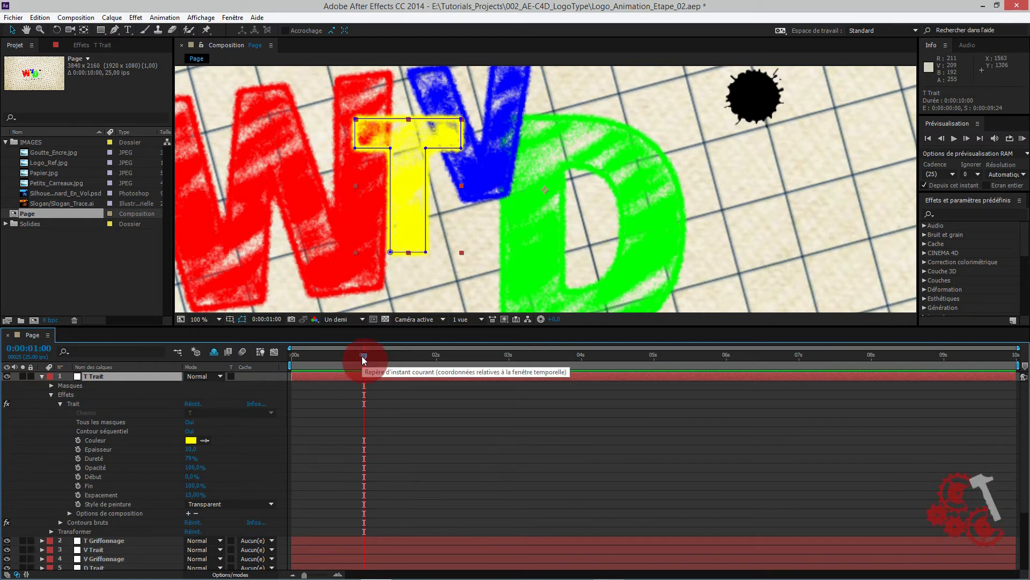
pyautogui.moveTo(198, 486); pyautogui.dragTo(74, 491)
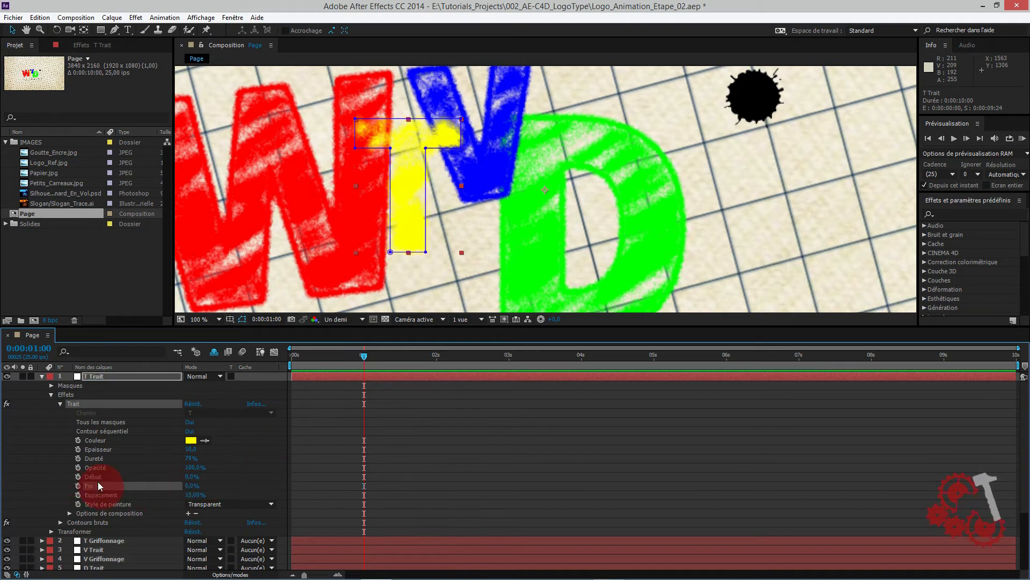
pyautogui.click(78, 486)
# Step: At 2 seconds, set T Trait's Fin to 100%, and scrub through the outline animation to check it
pyautogui.click(439, 354)
pyautogui.moveTo(439, 354); pyautogui.dragTo(434, 352)
pyautogui.moveTo(200, 486); pyautogui.dragTo(251, 491)
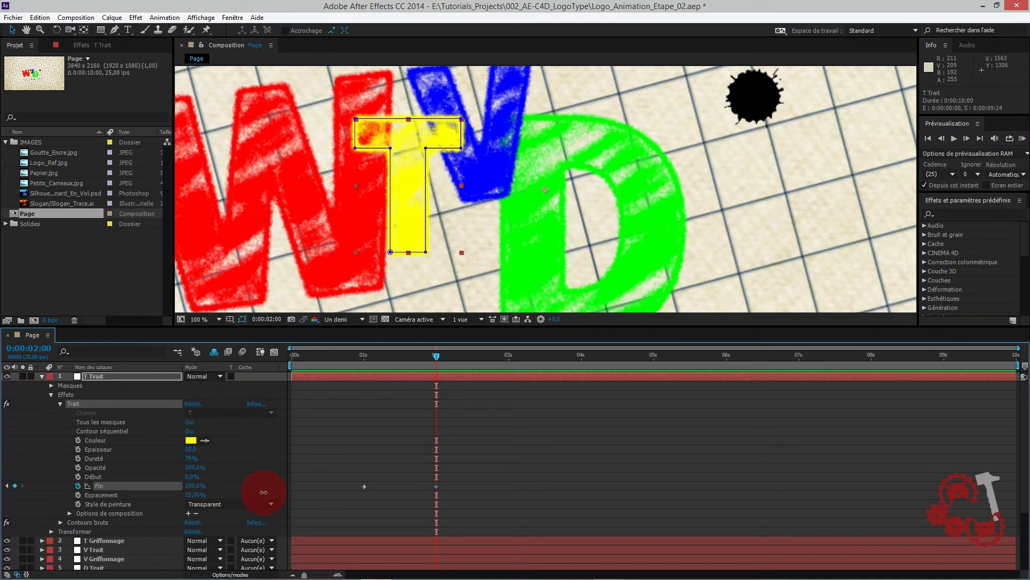
pyautogui.moveTo(356, 357); pyautogui.dragTo(436, 372)
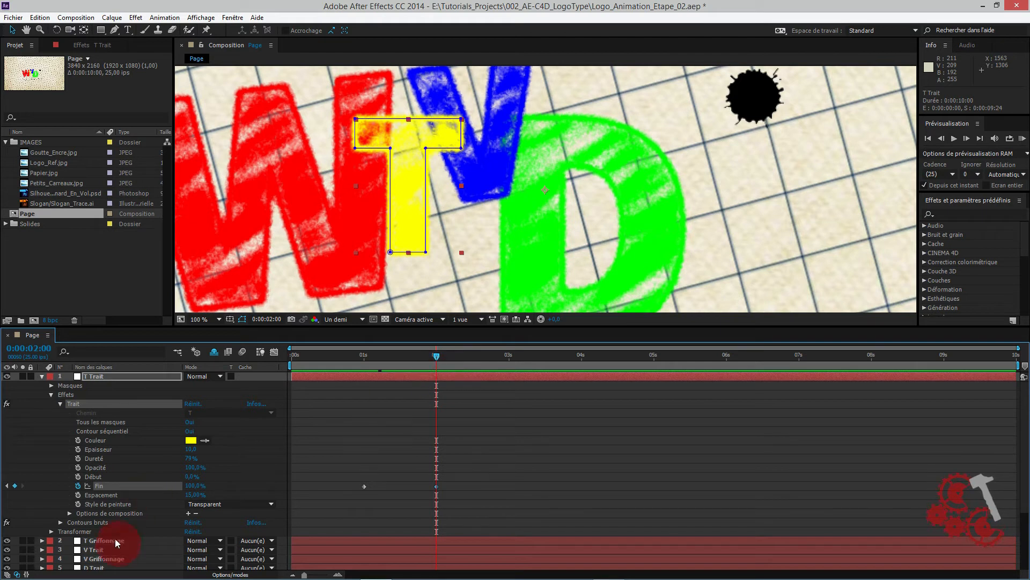
# Step: On the T Griffonnage layer, set the Griffonnage effect's Fin to 0% and keyframe it at 2 seconds
pyautogui.click(117, 540)
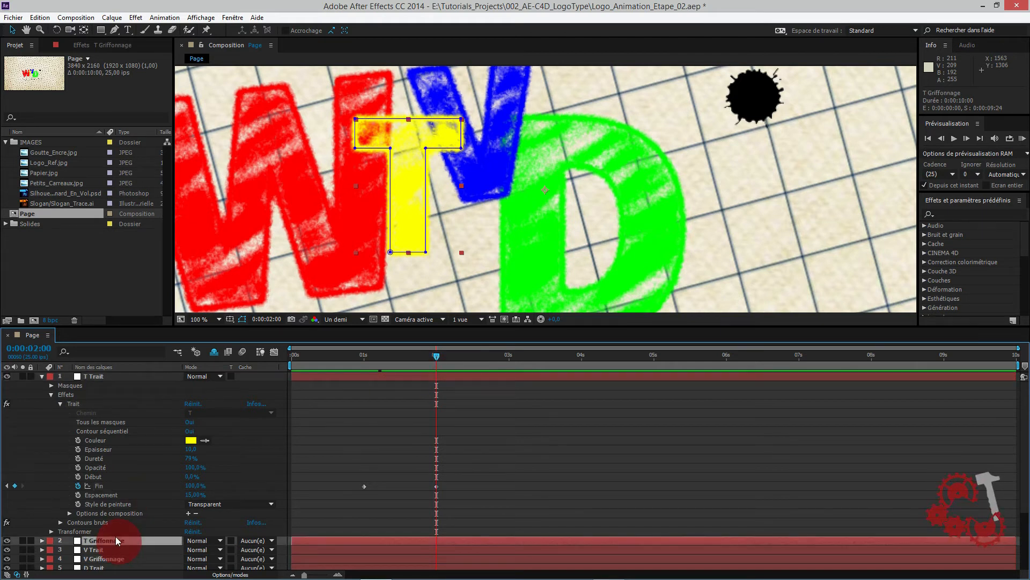
pyautogui.press('e')
pyautogui.scroll(-2, 118, 536)
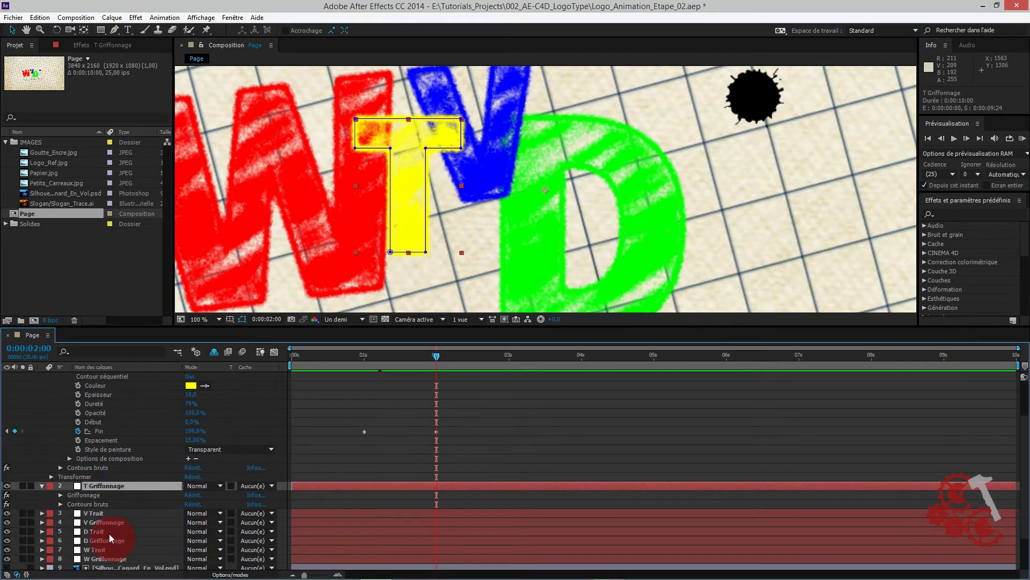
pyautogui.click(63, 495)
pyautogui.scroll(-3, 361, 482)
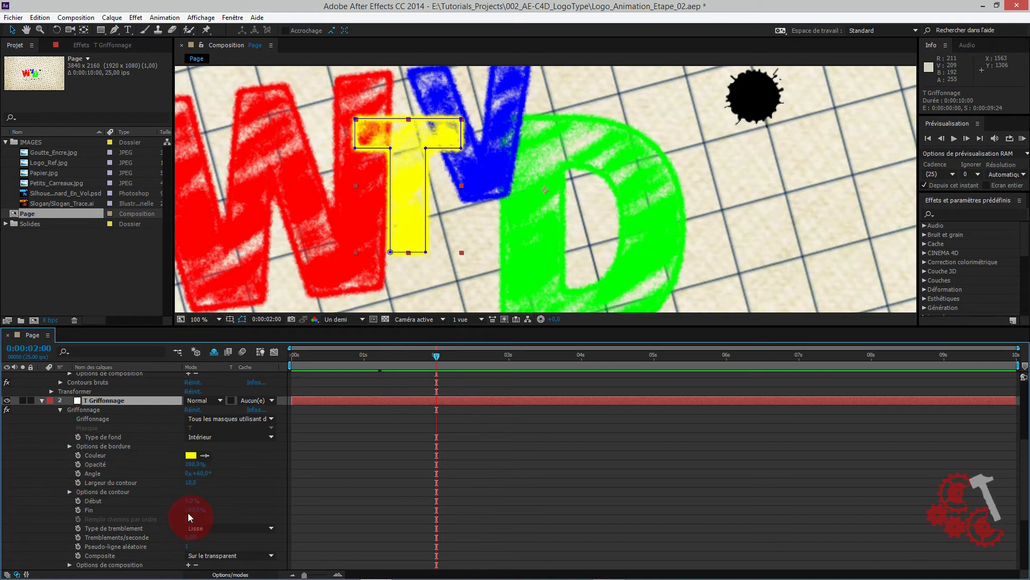
pyautogui.moveTo(195, 514)
pyautogui.mouseDown()
pyautogui.moveTo(37, 503)
pyautogui.moveTo(77, 515)
pyautogui.mouseUp()
pyautogui.click(77, 511)
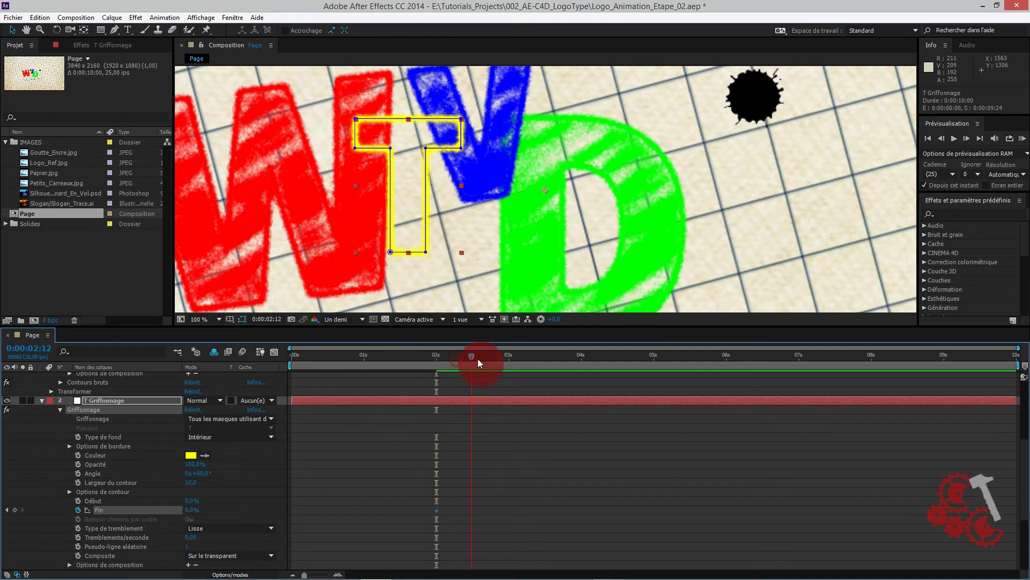
# Step: Set T Griffonnage's Fin to 100% at 3 seconds, scrub to check the fill, and collapse both T layers
pyautogui.moveTo(503, 352); pyautogui.dragTo(509, 350)
pyautogui.moveTo(191, 510)
pyautogui.mouseDown()
pyautogui.moveTo(198, 498)
pyautogui.moveTo(193, 516)
pyautogui.moveTo(361, 511)
pyautogui.mouseUp()
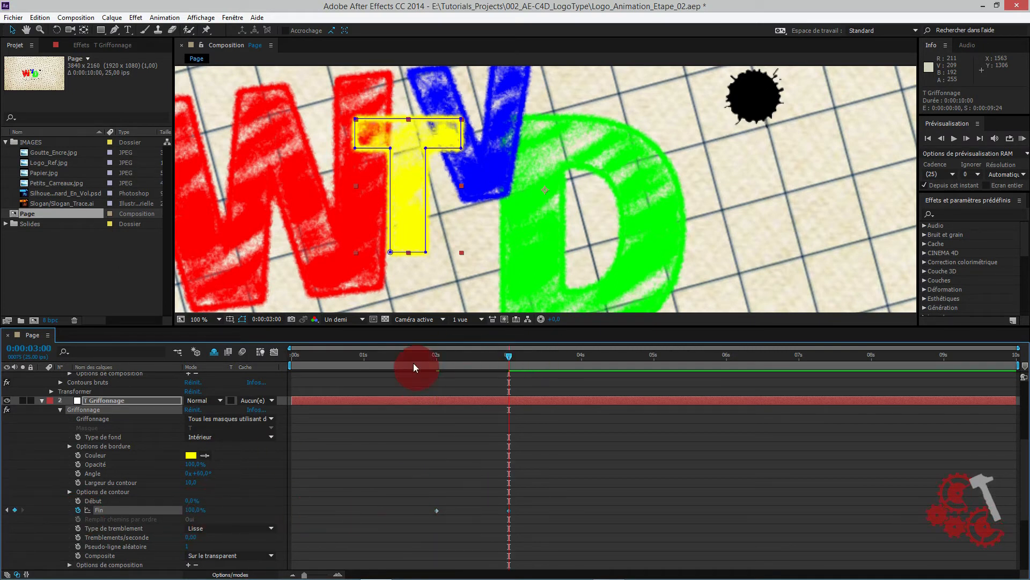
pyautogui.moveTo(351, 360); pyautogui.dragTo(524, 367)
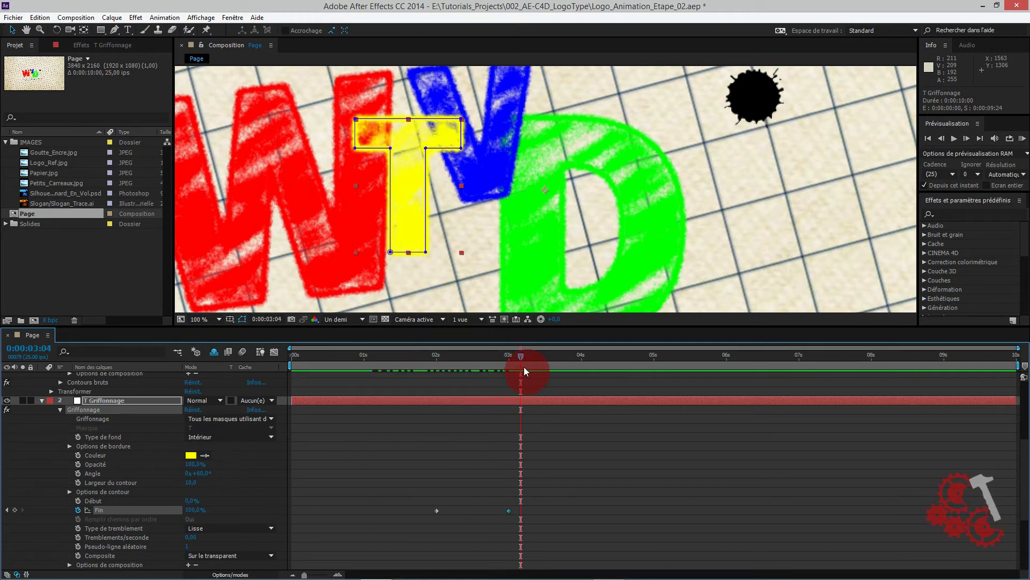
pyautogui.click(75, 408)
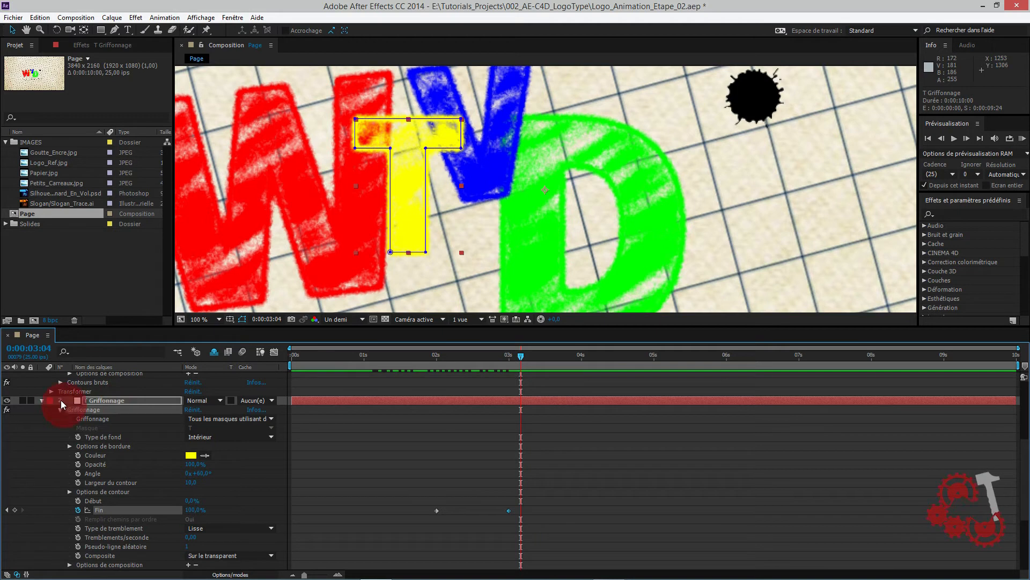
pyautogui.click(42, 400)
pyautogui.scroll(3, 52, 409)
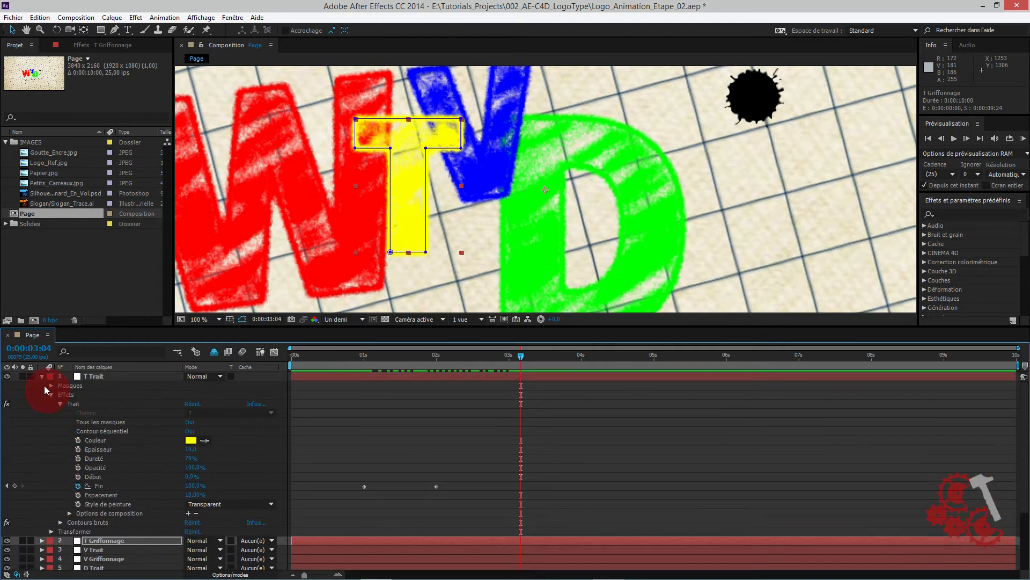
pyautogui.click(42, 377)
# Step: On the V Trait layer, set the Trait effect's Fin to 0% and keyframe it at 1 second
pyautogui.moveTo(378, 357); pyautogui.dragTo(363, 355)
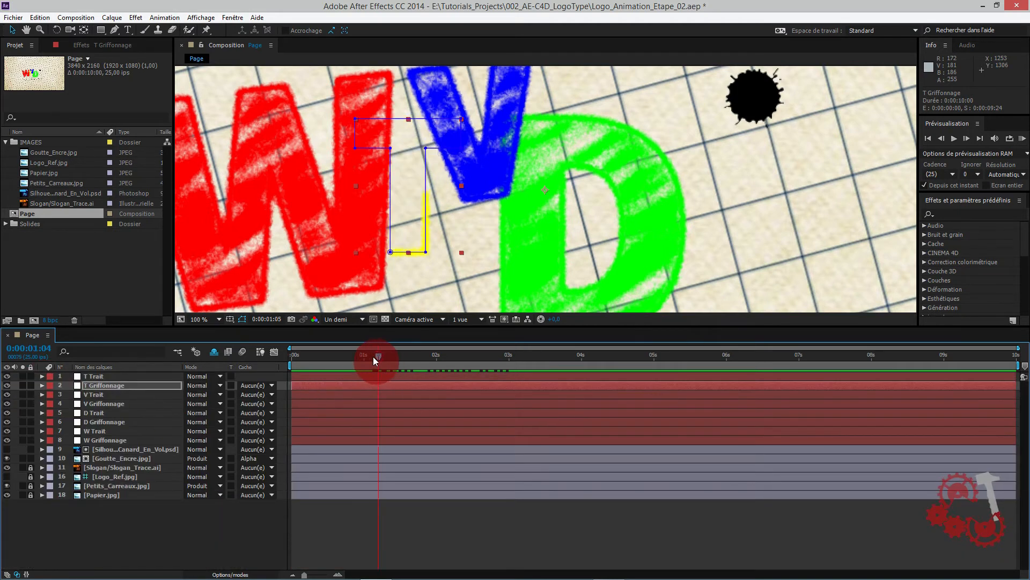
pyautogui.click(92, 395)
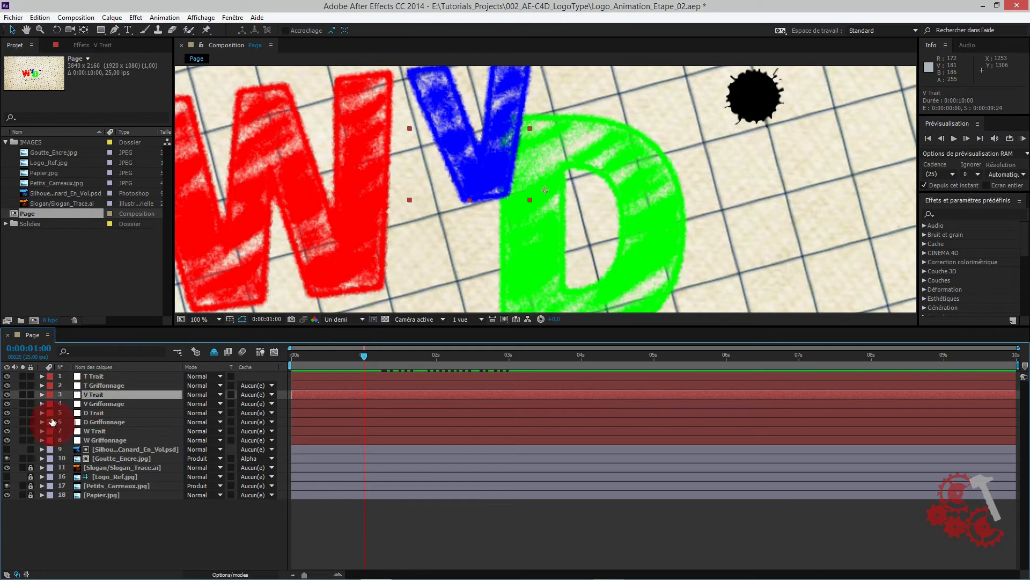
pyautogui.click(42, 394)
pyautogui.click(51, 412)
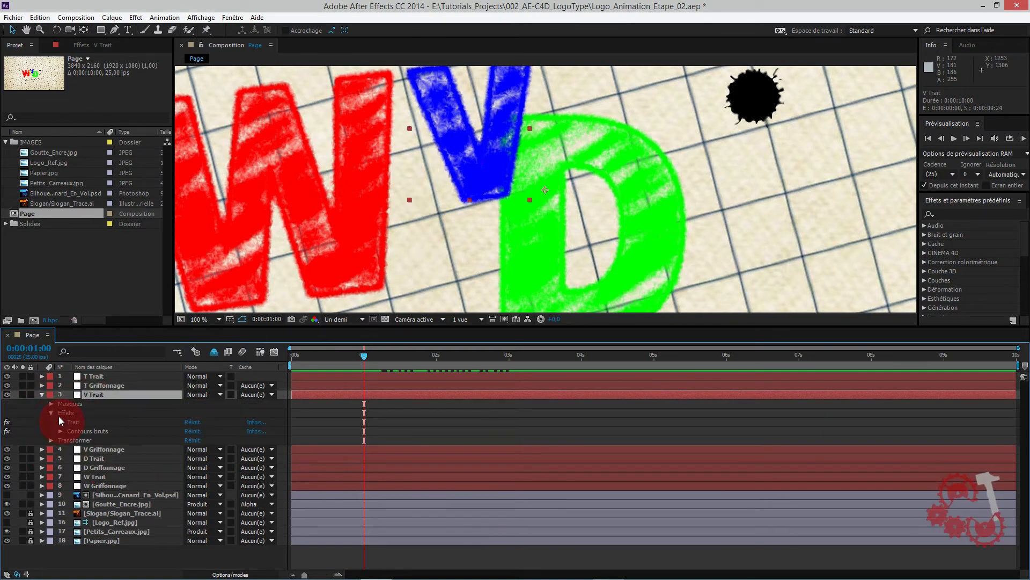
pyautogui.click(60, 422)
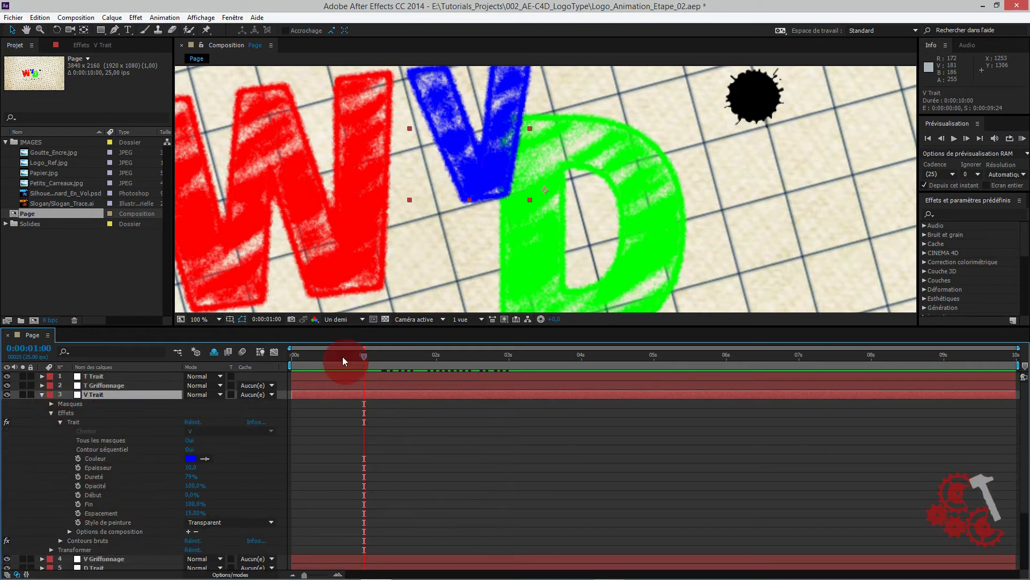
pyautogui.click(192, 504)
pyautogui.write('0')
pyautogui.press('Return')
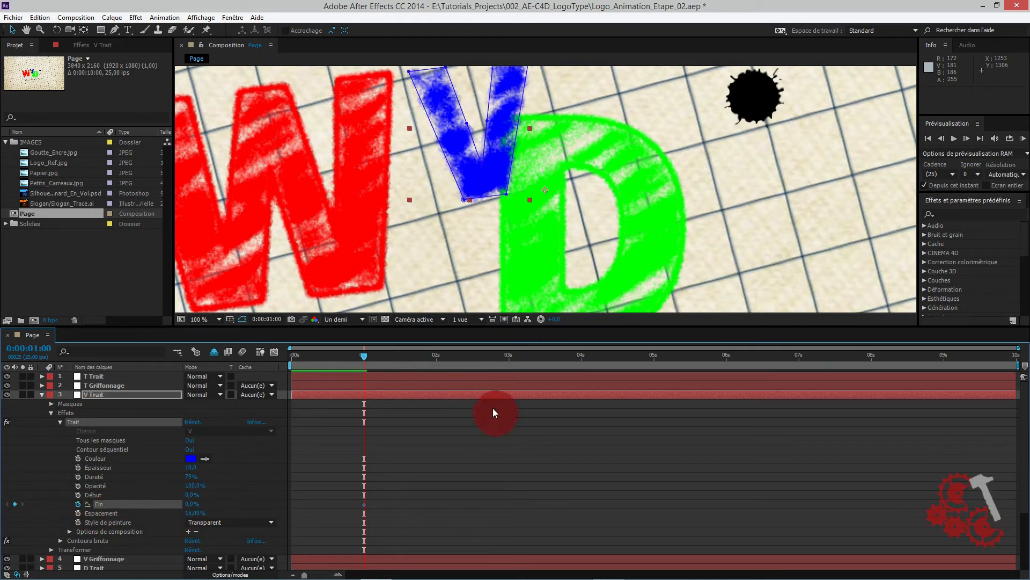
# Step: Set V Trait's Fin to 100% at 2 seconds and collapse the layer
pyautogui.click(436, 352)
pyautogui.moveTo(192, 504); pyautogui.dragTo(313, 510)
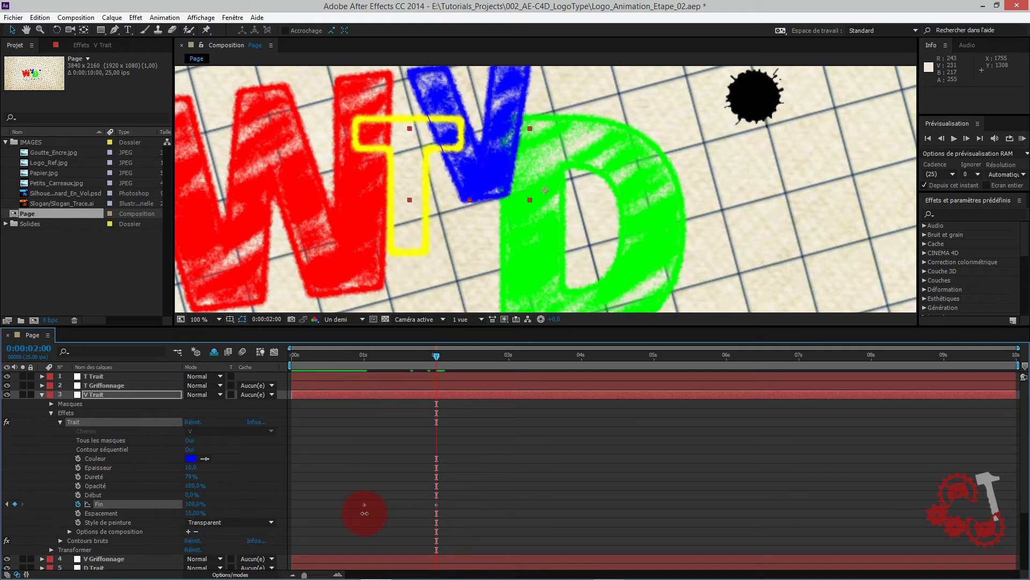
pyautogui.click(41, 394)
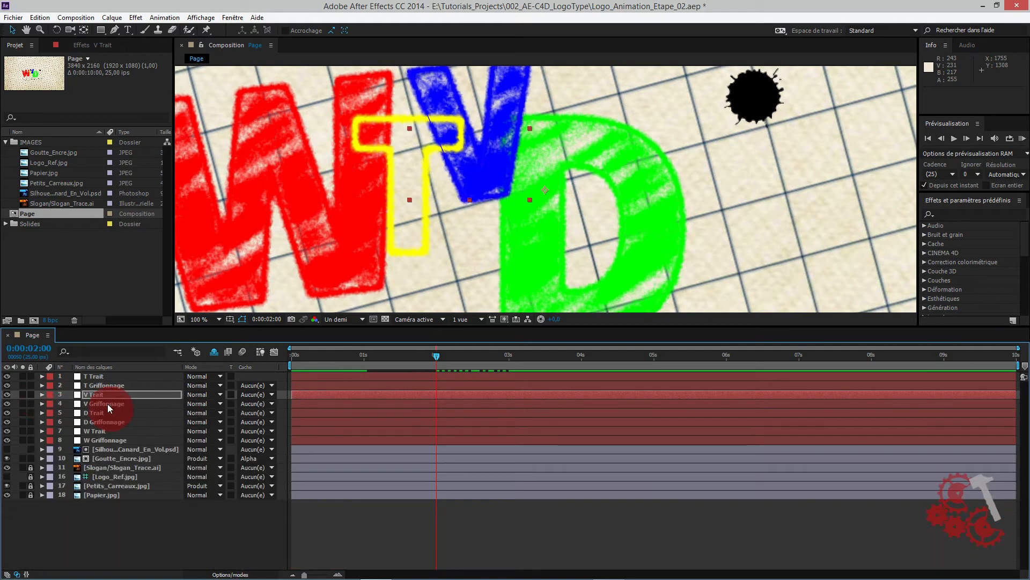
# Step: On the V Griffonnage layer, set the Griffonnage effect's Fin to 0% and keyframe it at 2 seconds
pyautogui.click(57, 403)
pyautogui.click(42, 403)
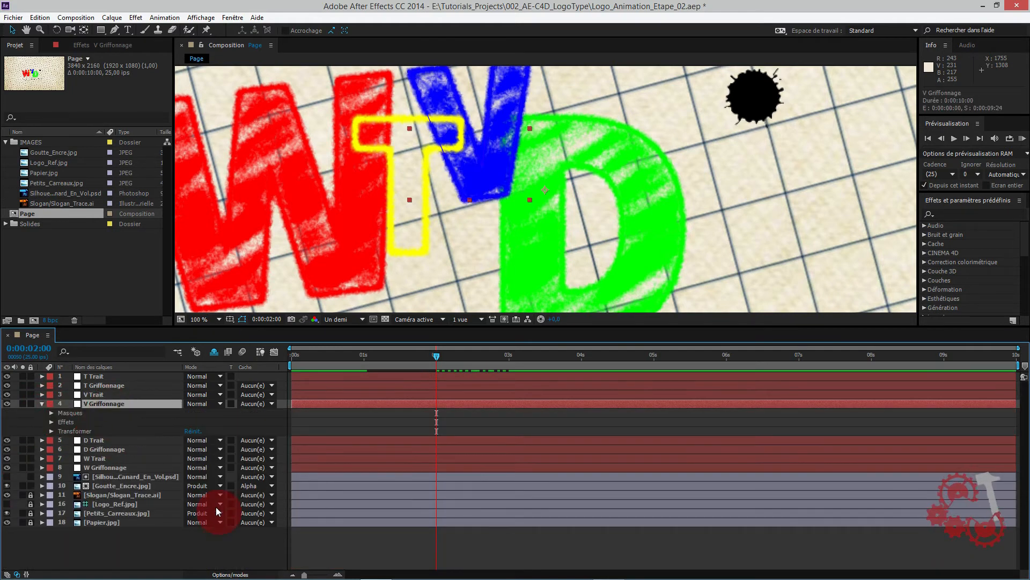
pyautogui.click(52, 421)
pyautogui.scroll(-2, 133, 521)
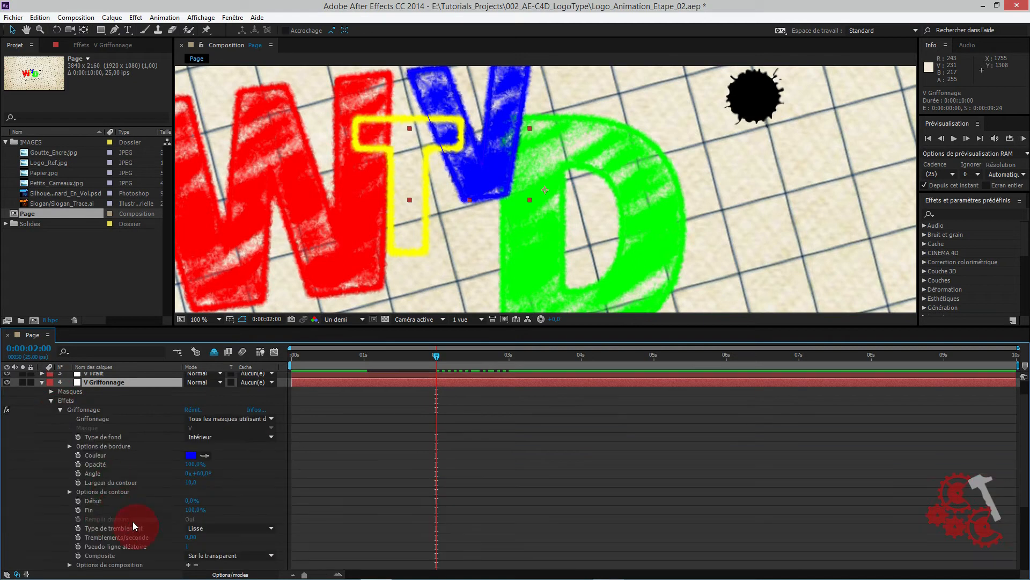
pyautogui.moveTo(211, 511); pyautogui.dragTo(11, 511)
pyautogui.click(433, 353)
pyautogui.click(189, 510)
pyautogui.click(78, 509)
# Step: Set V Griffonnage's Fin to 100% at 3 seconds, scrub to check the V's fill, and collapse the layer
pyautogui.click(466, 375)
pyautogui.click(513, 351)
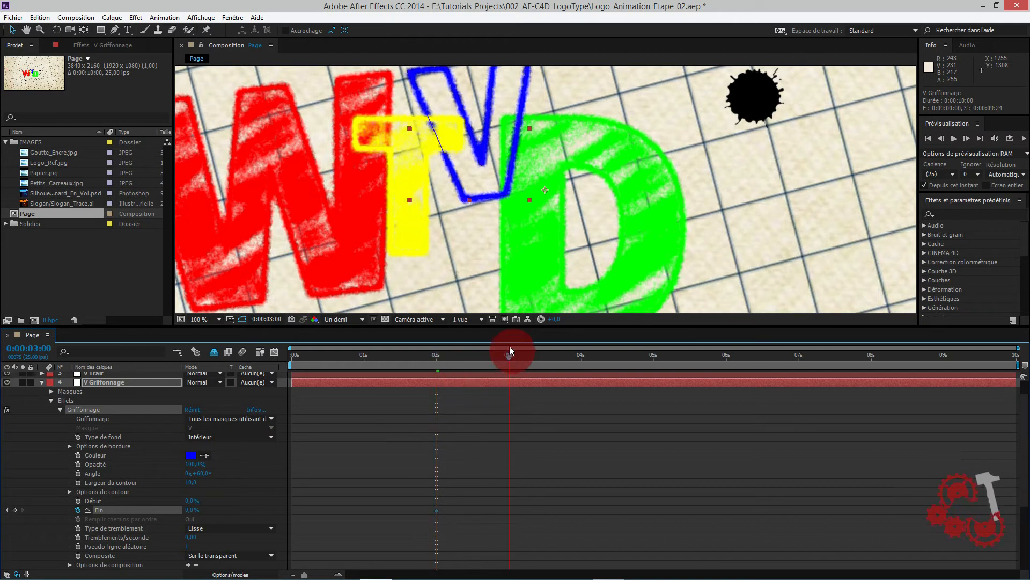
pyautogui.click(509, 350)
pyautogui.click(203, 507)
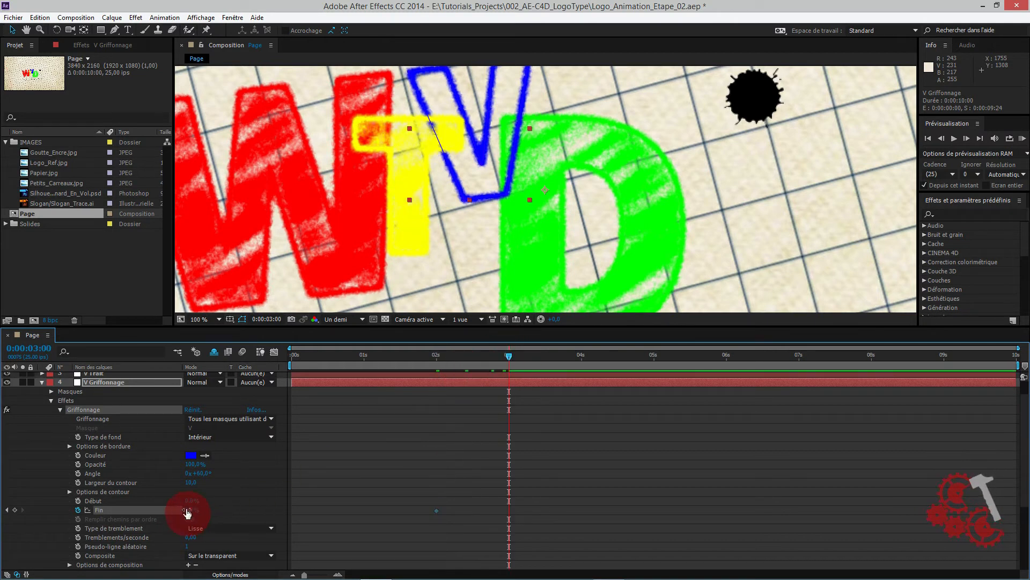
pyautogui.moveTo(187, 512); pyautogui.dragTo(225, 510)
pyautogui.click(426, 368)
pyautogui.moveTo(426, 368)
pyautogui.mouseDown()
pyautogui.moveTo(353, 360)
pyautogui.moveTo(529, 374)
pyautogui.moveTo(510, 370)
pyautogui.mouseUp()
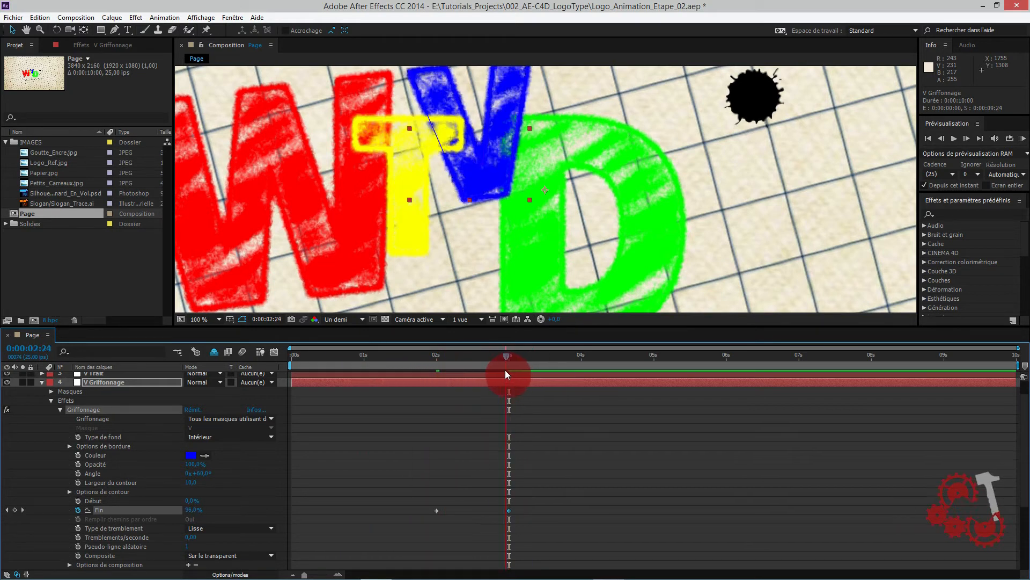
pyautogui.click(41, 383)
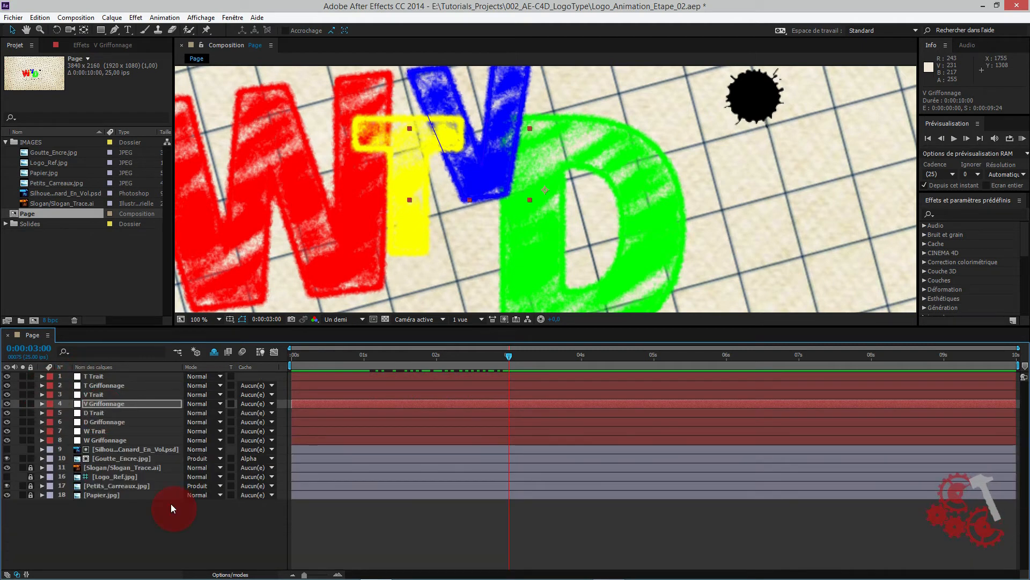
# Step: Select D Trait, hide the D Griffonnage layer to isolate the D's outline, and move the current time to 1 second
pyautogui.click(91, 414)
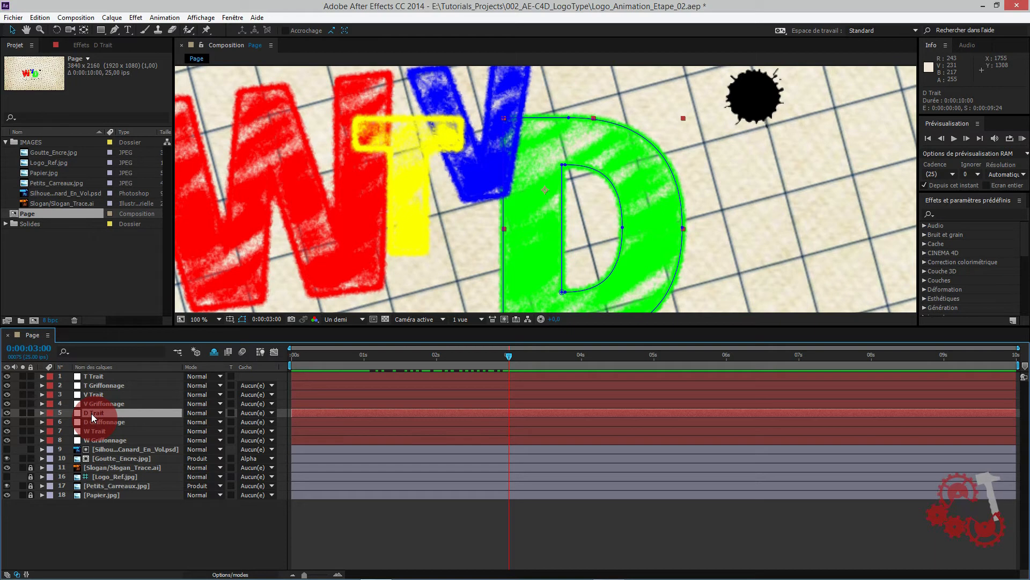
pyautogui.click(7, 423)
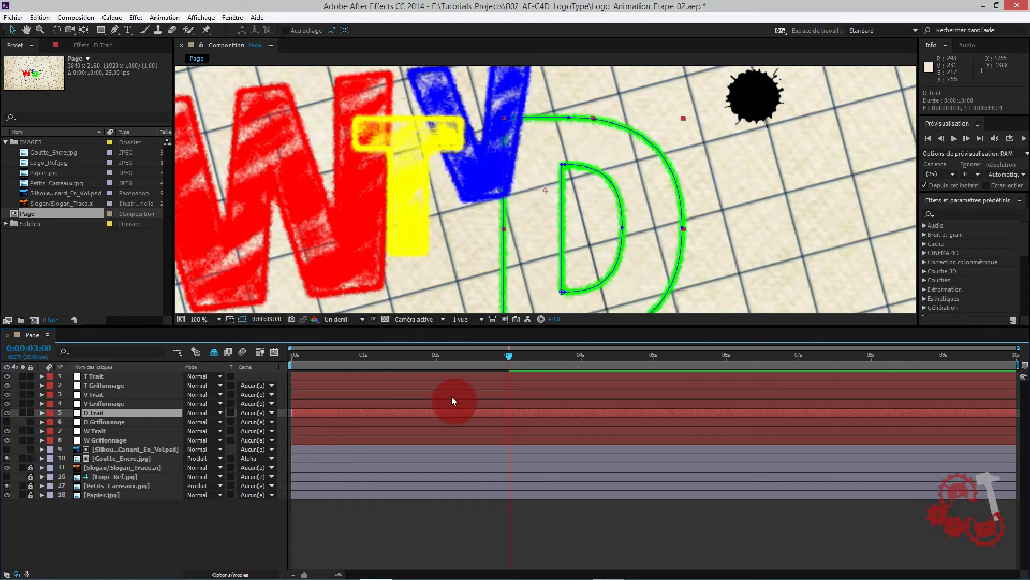
pyautogui.moveTo(461, 357); pyautogui.dragTo(363, 343)
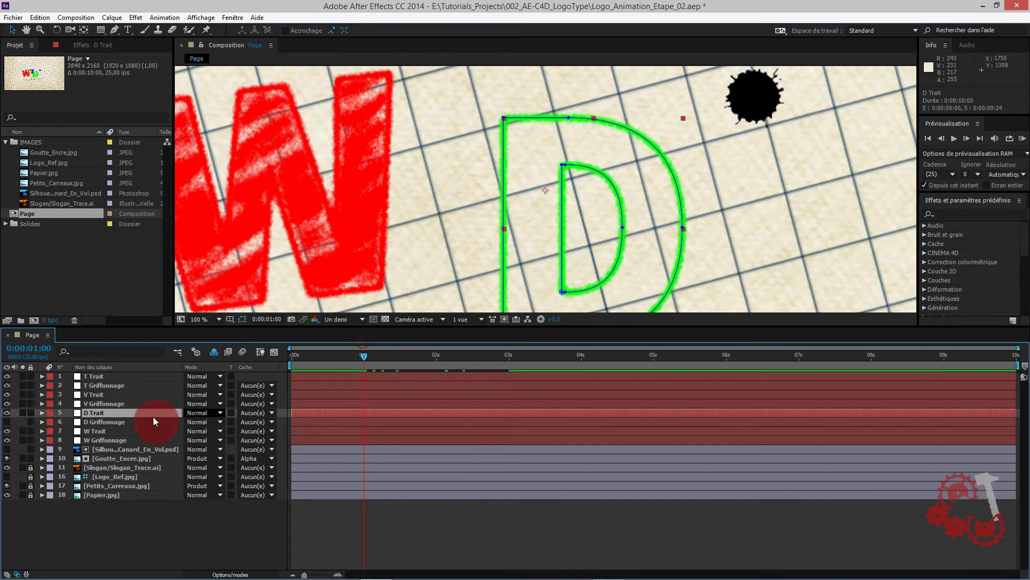
# Step: On the D Trait layer, set the Trait effect's Fin to 0% and keyframe it at 1 second
pyautogui.click(42, 413)
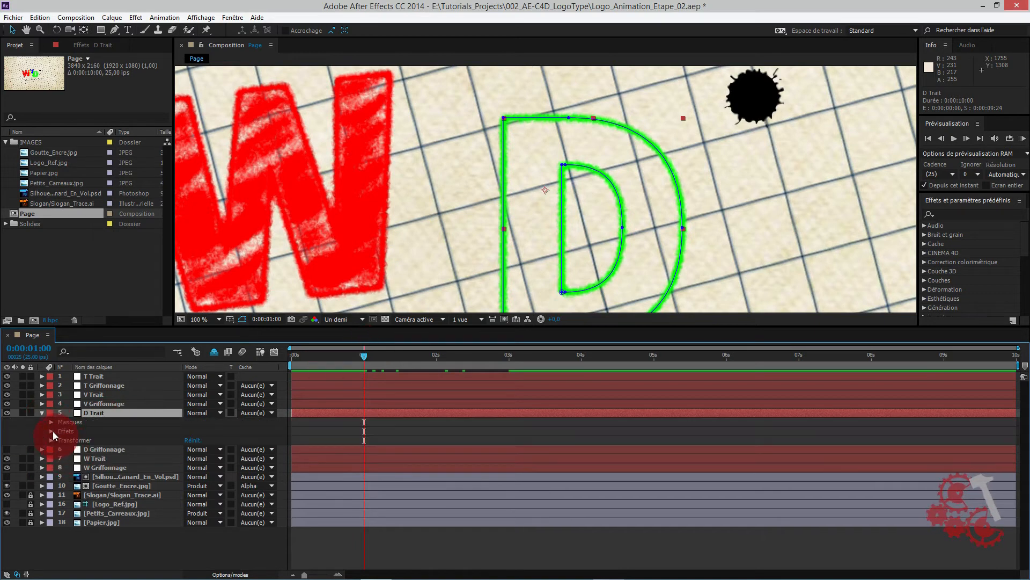
pyautogui.click(51, 431)
pyautogui.click(61, 440)
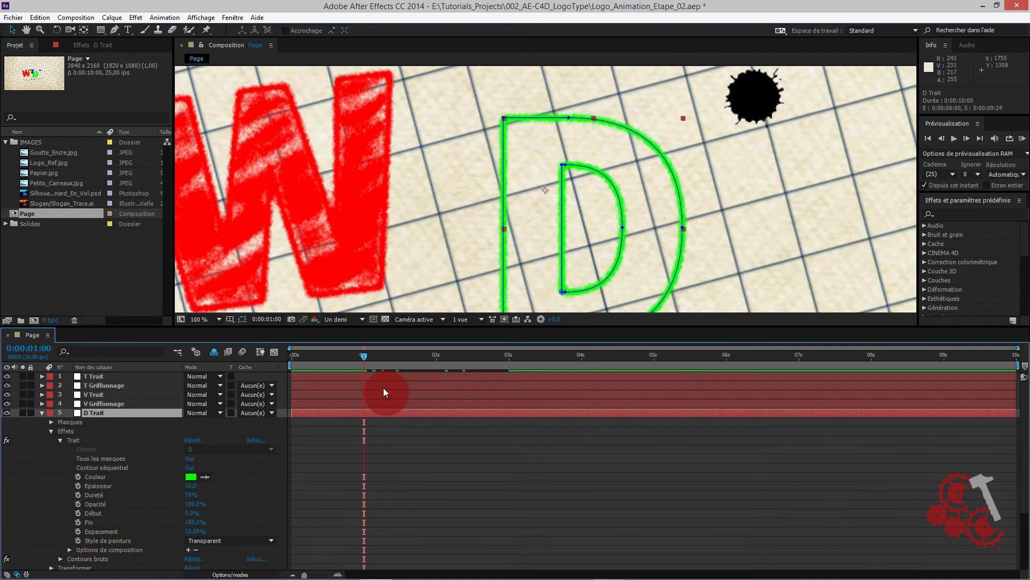
pyautogui.click(194, 522)
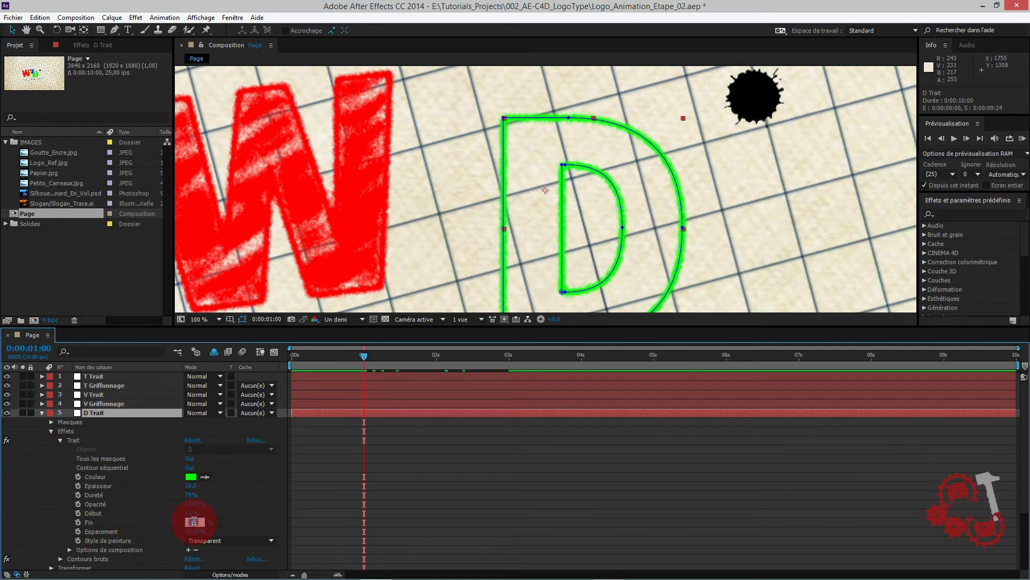
pyautogui.write('0')
pyautogui.press('Return')
pyautogui.click(78, 522)
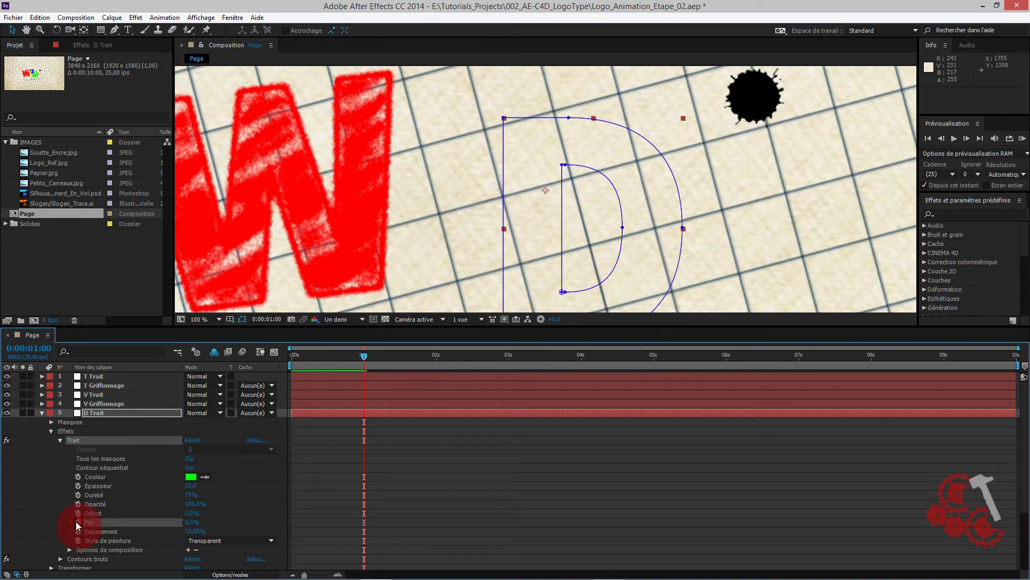
pyautogui.moveTo(433, 354); pyautogui.dragTo(368, 356)
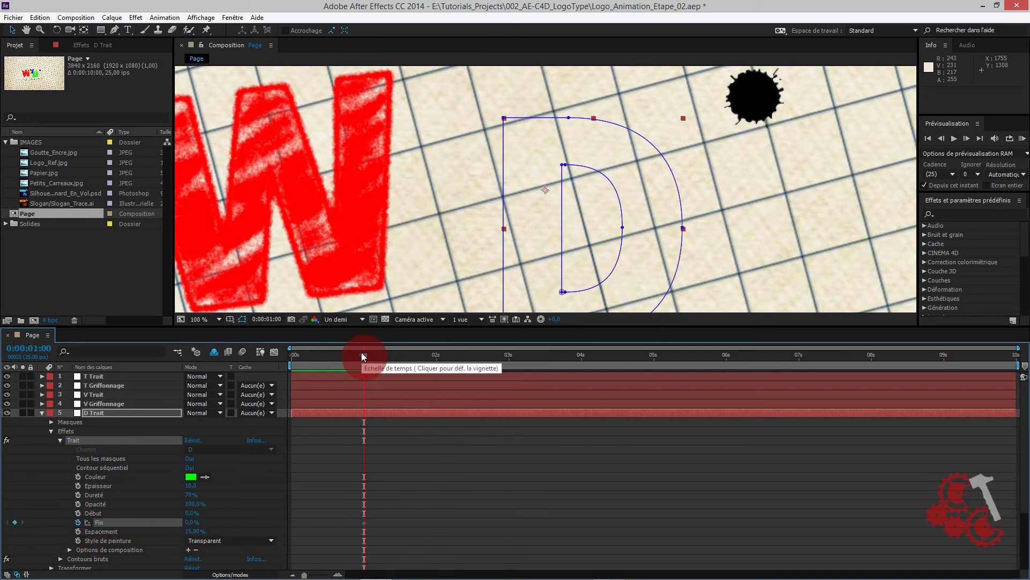
# Step: Set D Trait's Fin to 100% at 0:00:02:15 and scrub from about 1 second to check the D's outline drawing
pyautogui.click(24, 349)
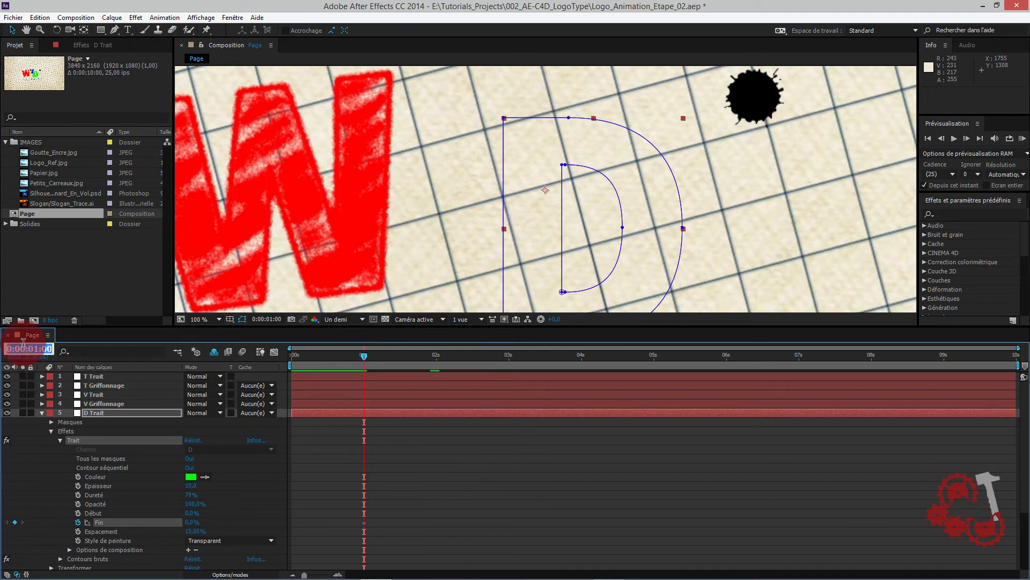
pyautogui.write('+115')
pyautogui.press('Return')
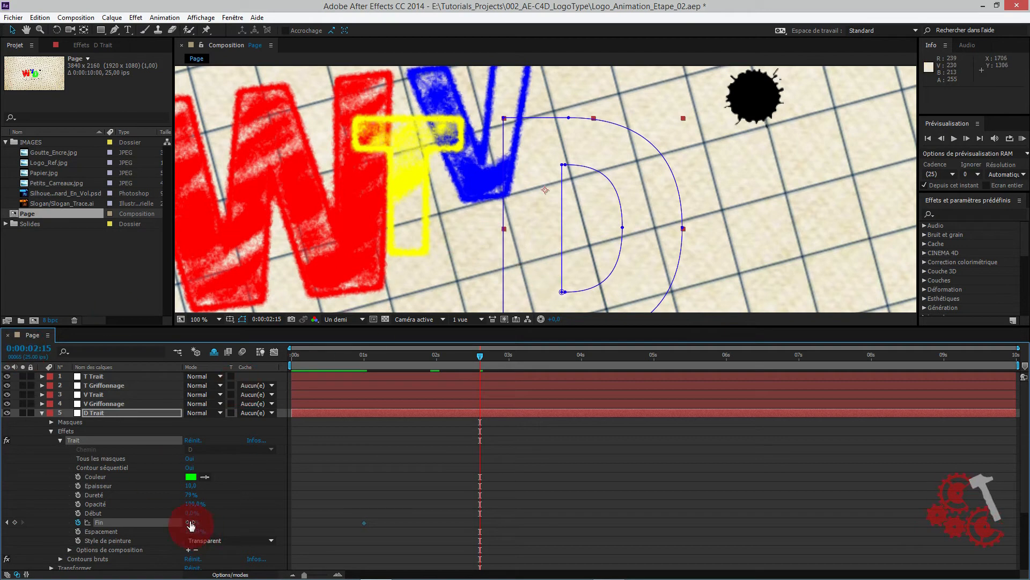
pyautogui.moveTo(190, 525)
pyautogui.mouseDown()
pyautogui.moveTo(230, 516)
pyautogui.moveTo(338, 526)
pyautogui.mouseUp()
pyautogui.click(360, 356)
pyautogui.moveTo(359, 355)
pyautogui.mouseDown()
pyautogui.moveTo(494, 370)
pyautogui.moveTo(424, 381)
pyautogui.moveTo(476, 378)
pyautogui.mouseUp()
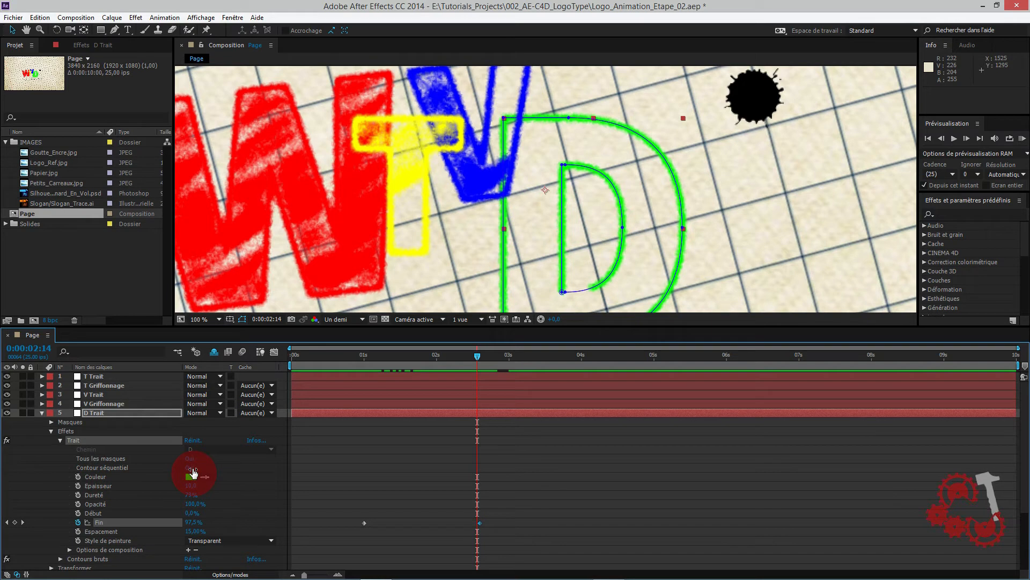
# Step: Turn off Contour séquentiel in D Trait's Trait effect, scrub to check both D contours, and collapse the layer
pyautogui.click(191, 470)
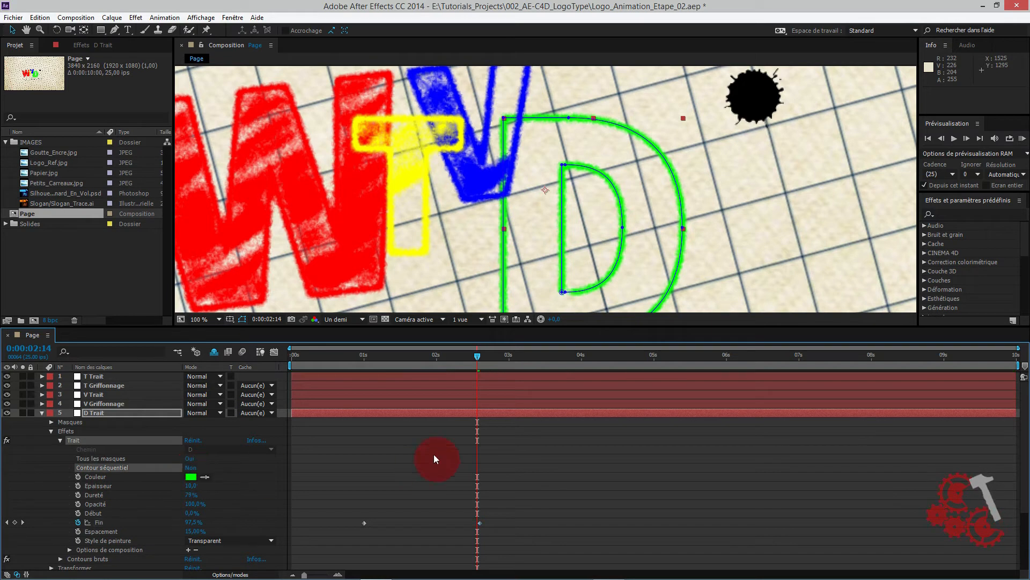
pyautogui.moveTo(365, 358); pyautogui.dragTo(480, 363)
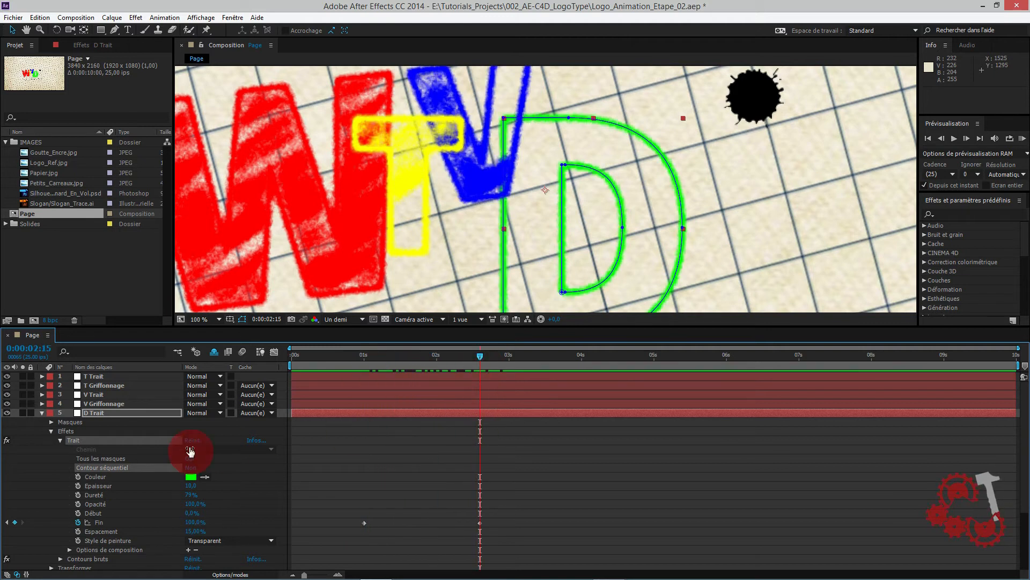
pyautogui.click(42, 413)
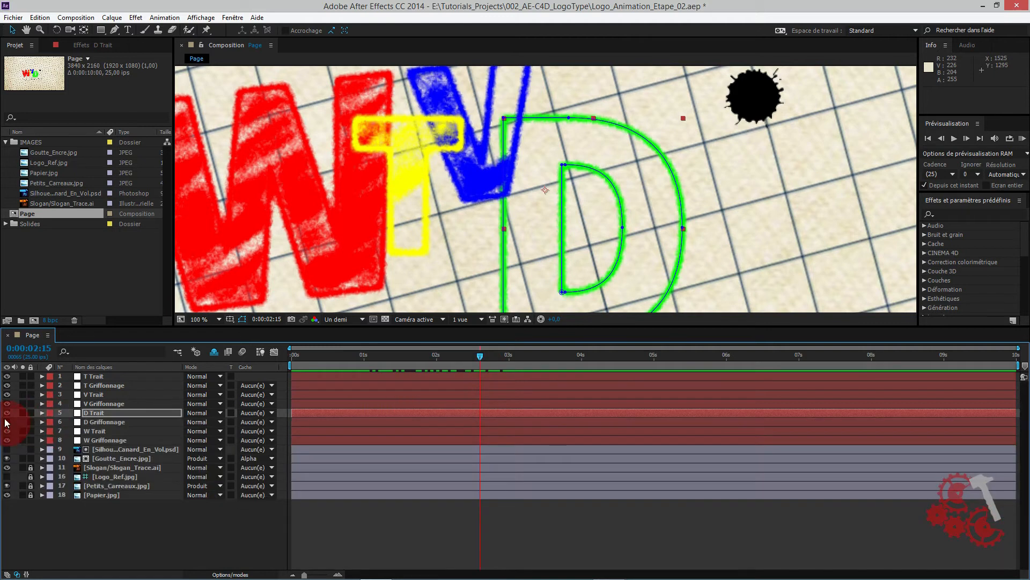
# Step: Show the D Griffonnage layer again, set its Griffonnage effect's Fin to 0%, and keyframe it at 0:00:02:15
pyautogui.click(41, 422)
pyautogui.click(49, 439)
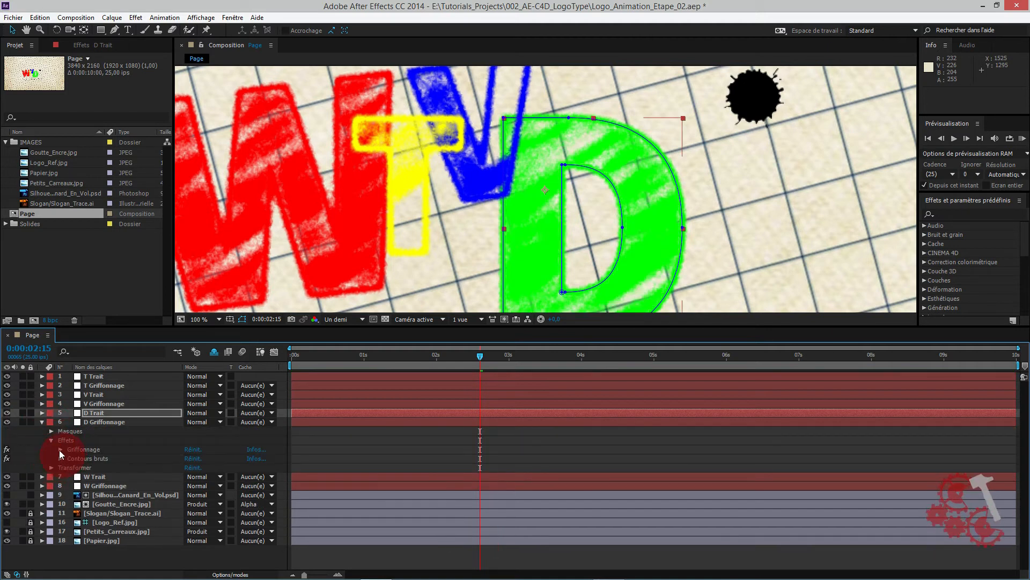
pyautogui.click(58, 450)
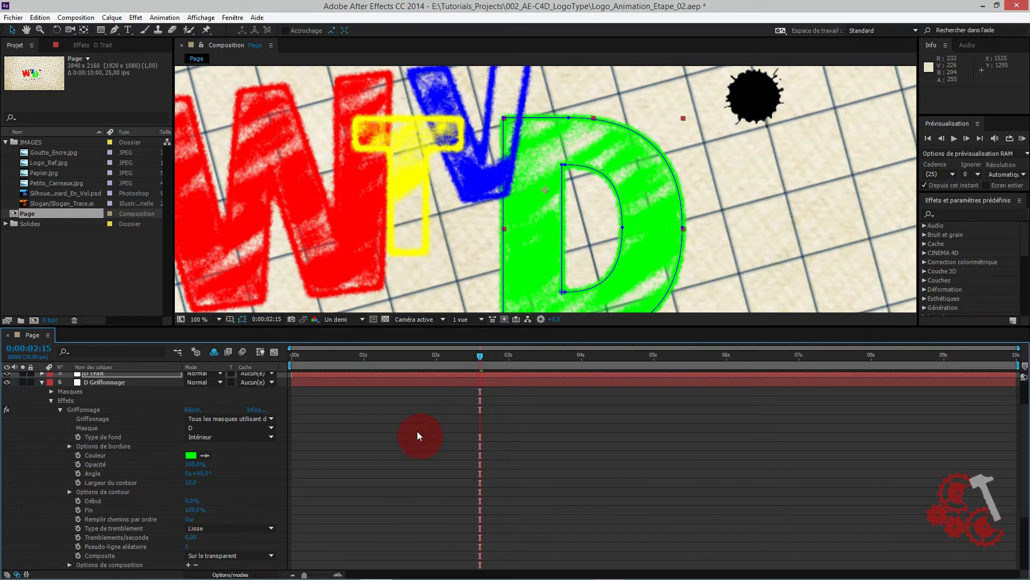
pyautogui.click(206, 509)
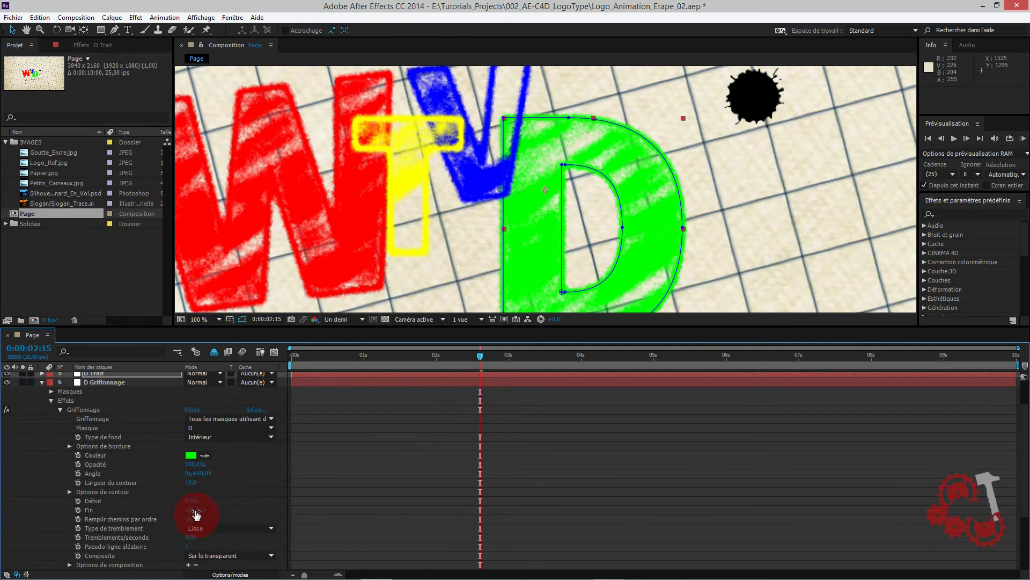
pyautogui.write('0')
pyautogui.press('Return')
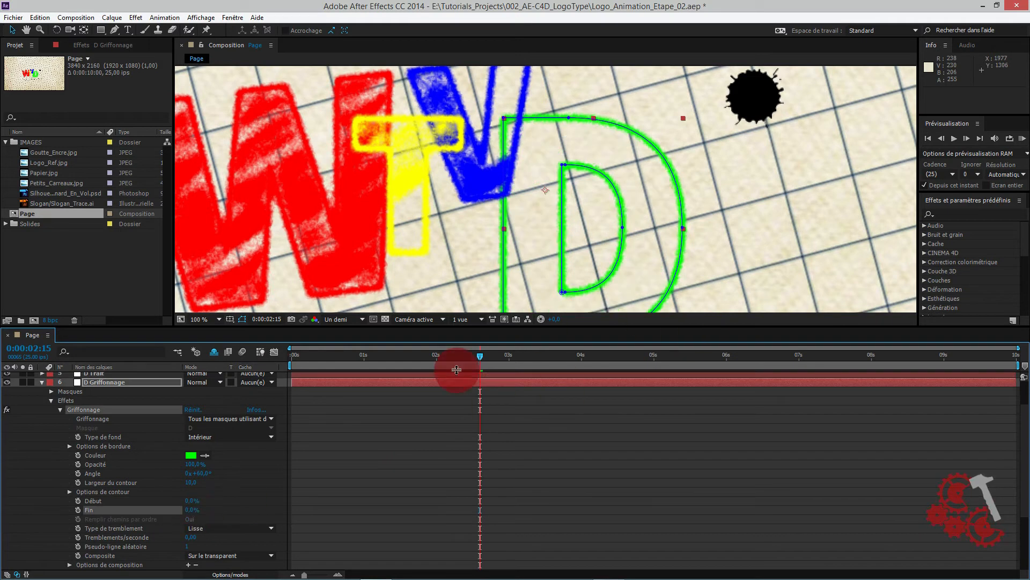
pyautogui.click(78, 510)
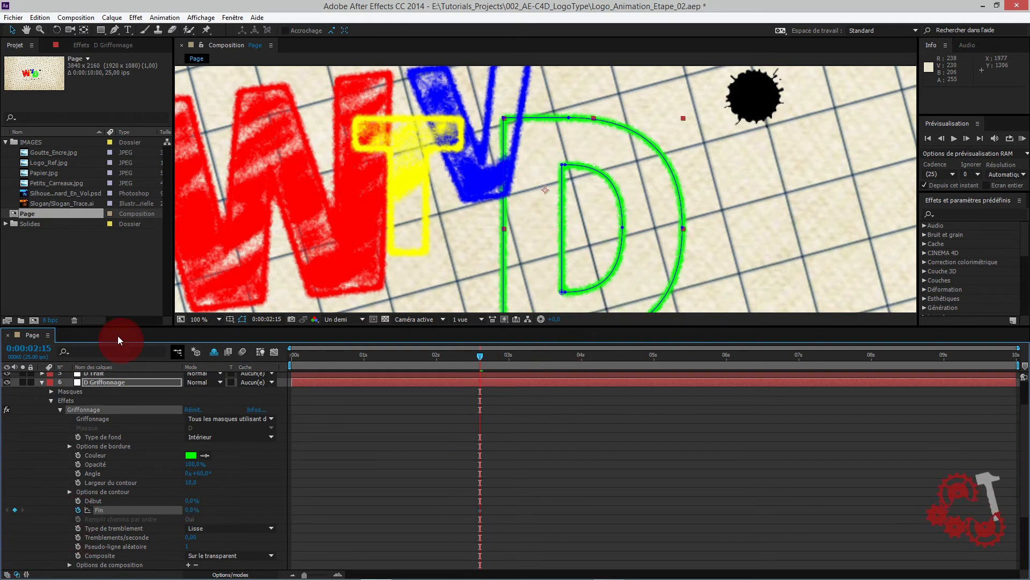
# Step: Set D Griffonnage's Fin to 100% at 0:00:04:05, scrub to check the D's fill, and collapse the layer
pyautogui.click(37, 346)
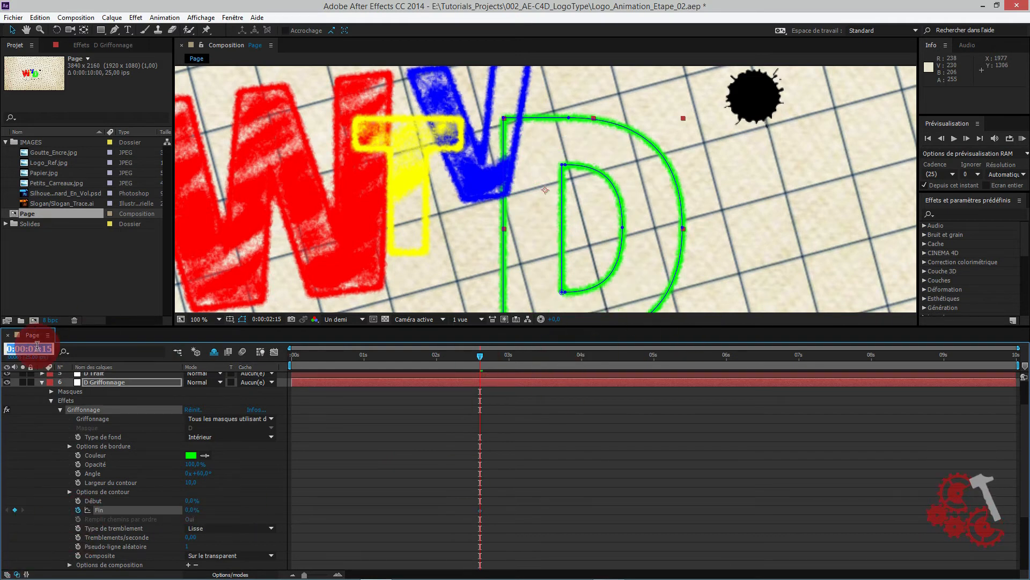
pyautogui.write('405')
pyautogui.press('Return')
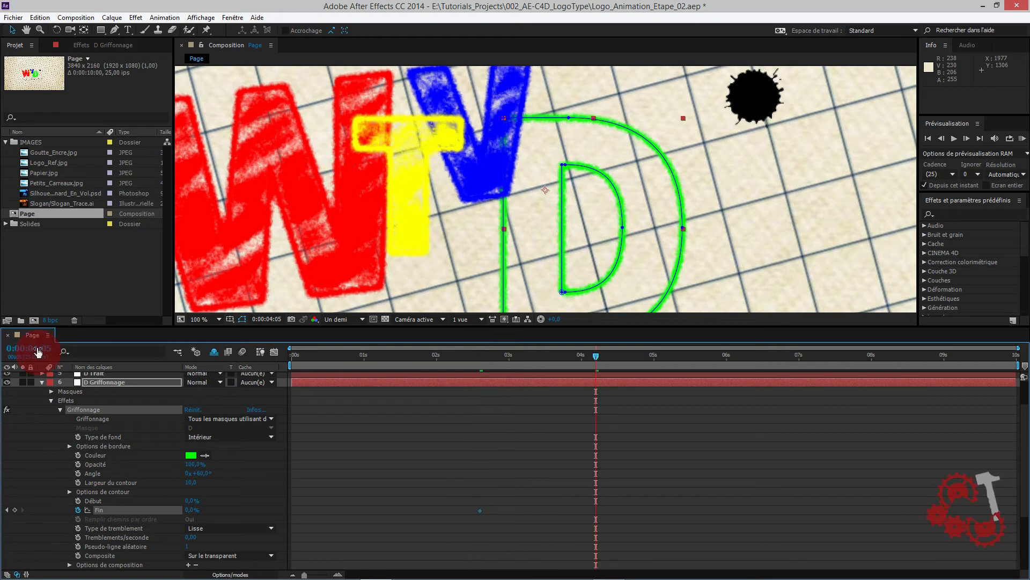
pyautogui.moveTo(195, 510); pyautogui.dragTo(398, 536)
pyautogui.click(616, 479)
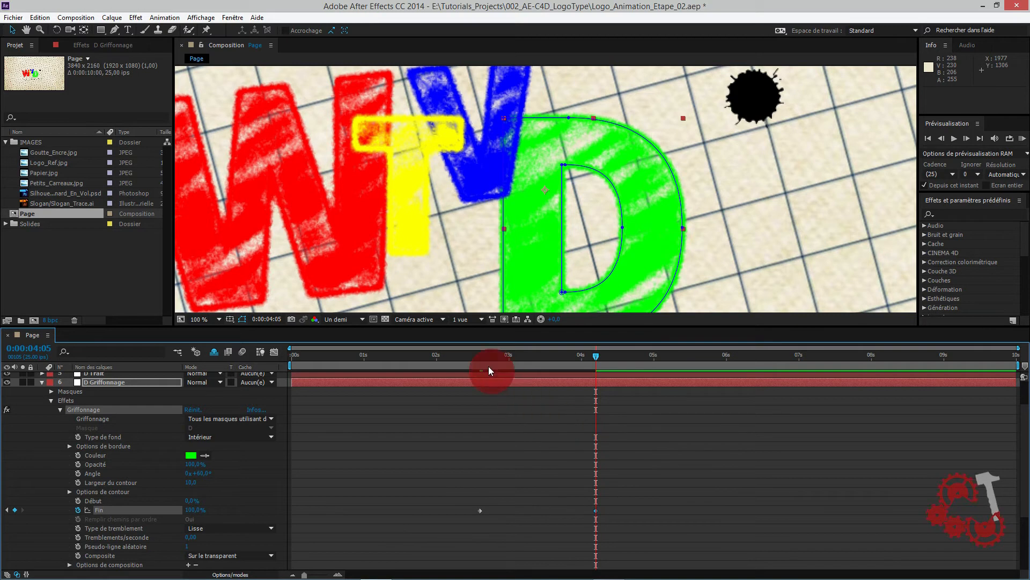
pyautogui.moveTo(460, 355); pyautogui.dragTo(595, 372)
pyautogui.click(42, 382)
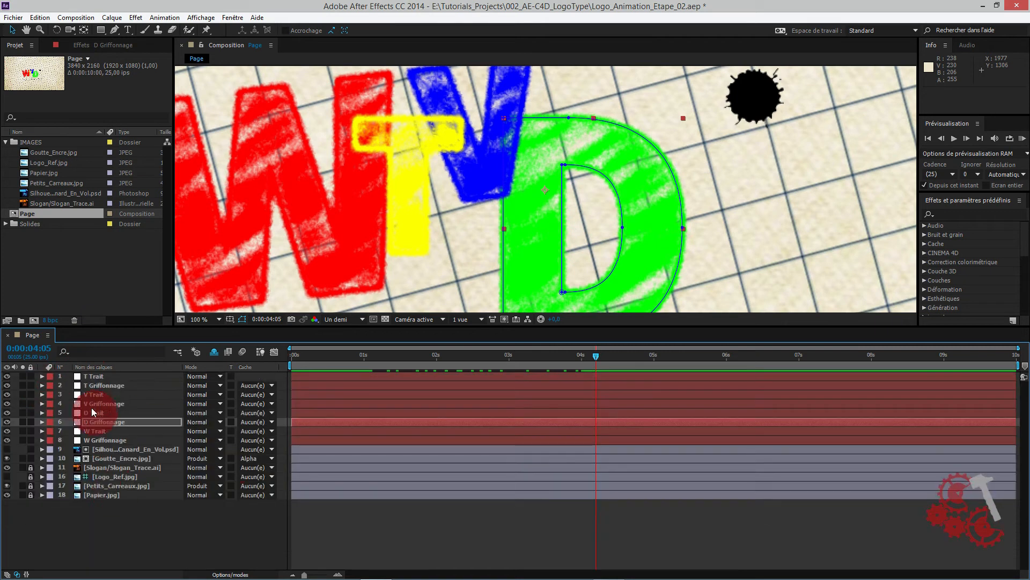
# Step: On the W Trait layer, set the Trait effect's Fin to 0% and keyframe it at 1 second
pyautogui.click(91, 430)
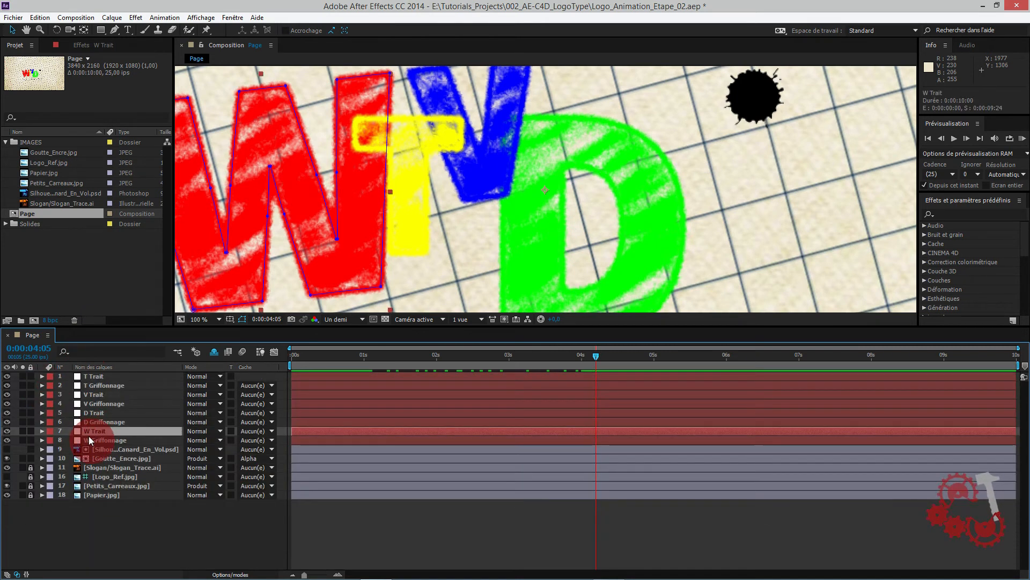
pyautogui.moveTo(356, 355)
pyautogui.mouseDown()
pyautogui.moveTo(371, 352)
pyautogui.moveTo(365, 345)
pyautogui.mouseUp()
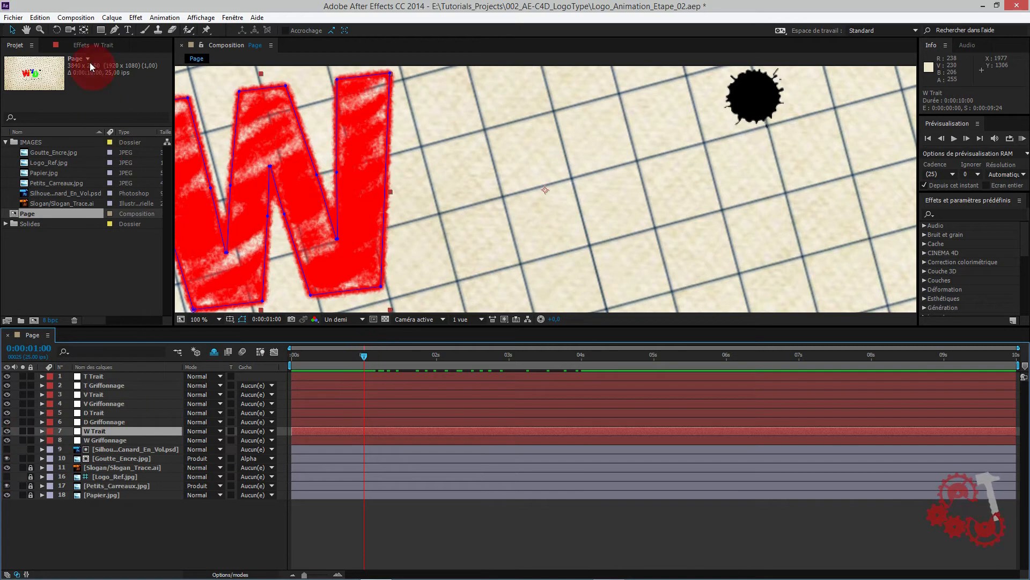
pyautogui.click(91, 44)
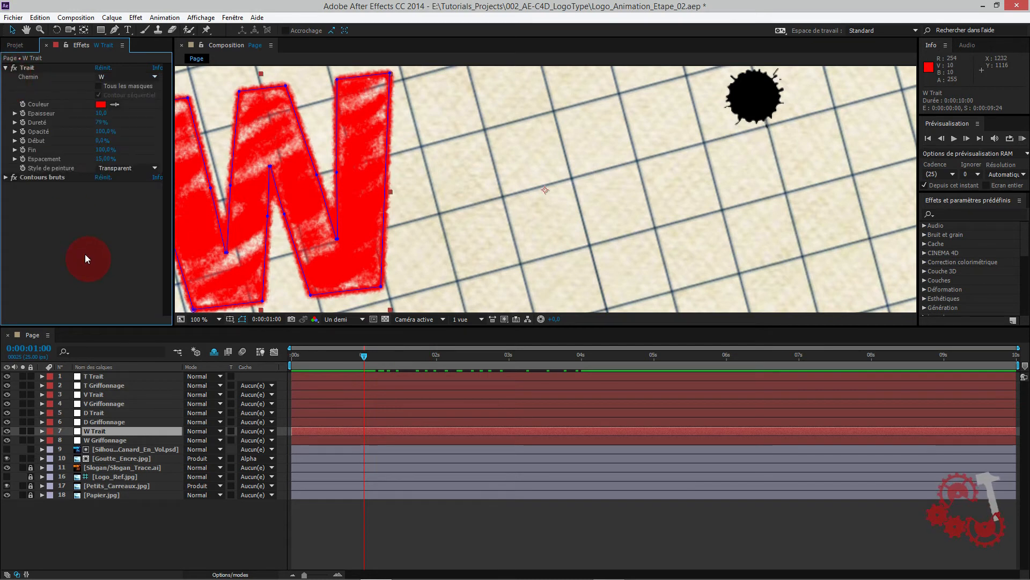
pyautogui.click(101, 150)
pyautogui.write('0')
pyautogui.press('Return')
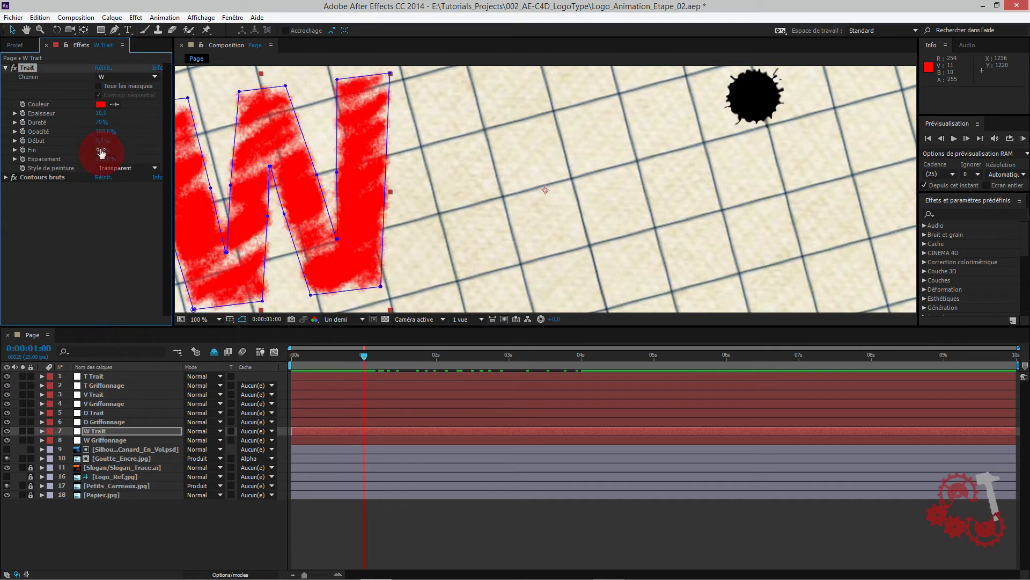
pyautogui.click(22, 150)
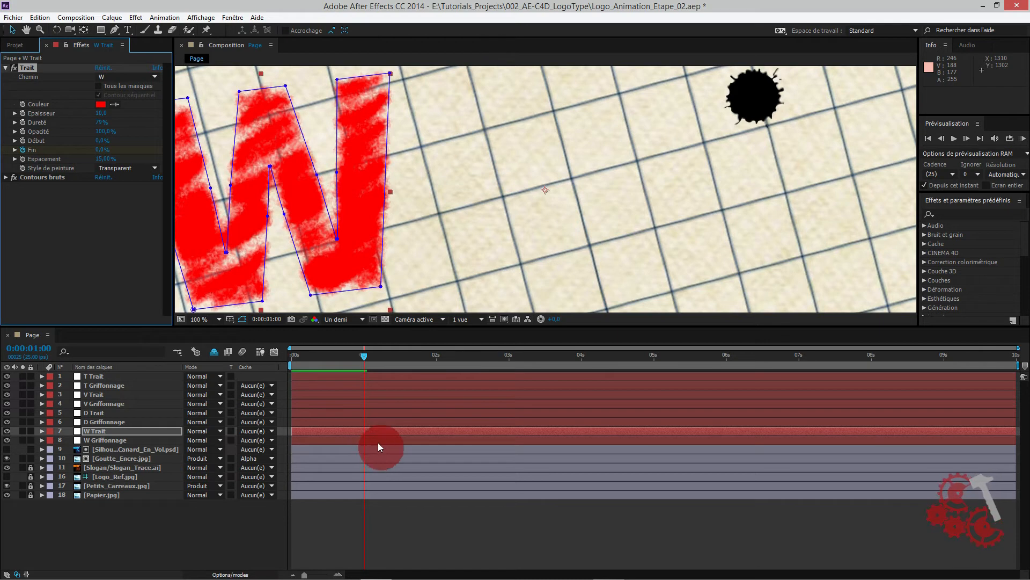
# Step: Set W Trait's Fin to 100% at 0:00:02:15
pyautogui.click(29, 348)
pyautogui.write('215')
pyautogui.press('Return')
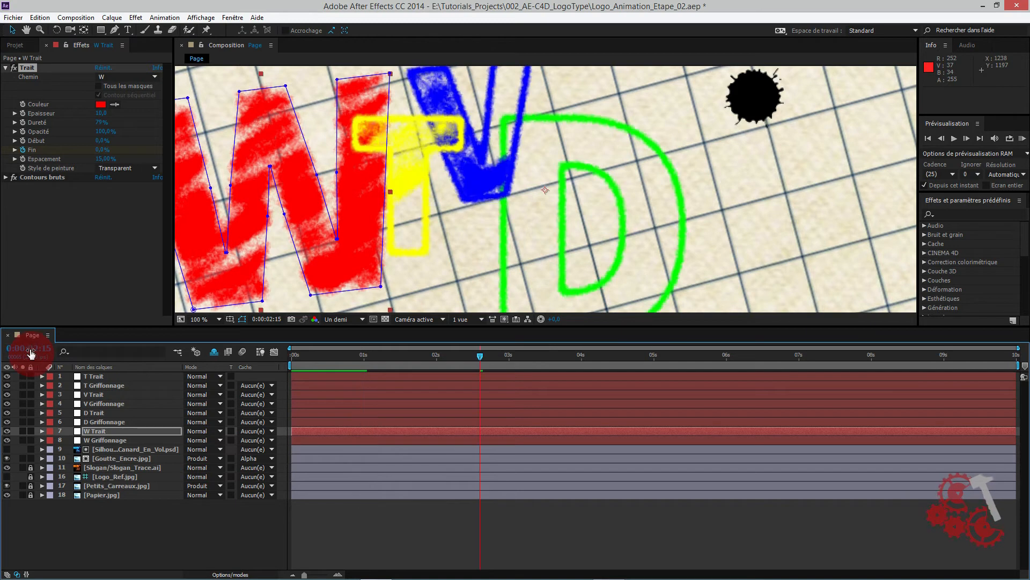
pyautogui.click(101, 149)
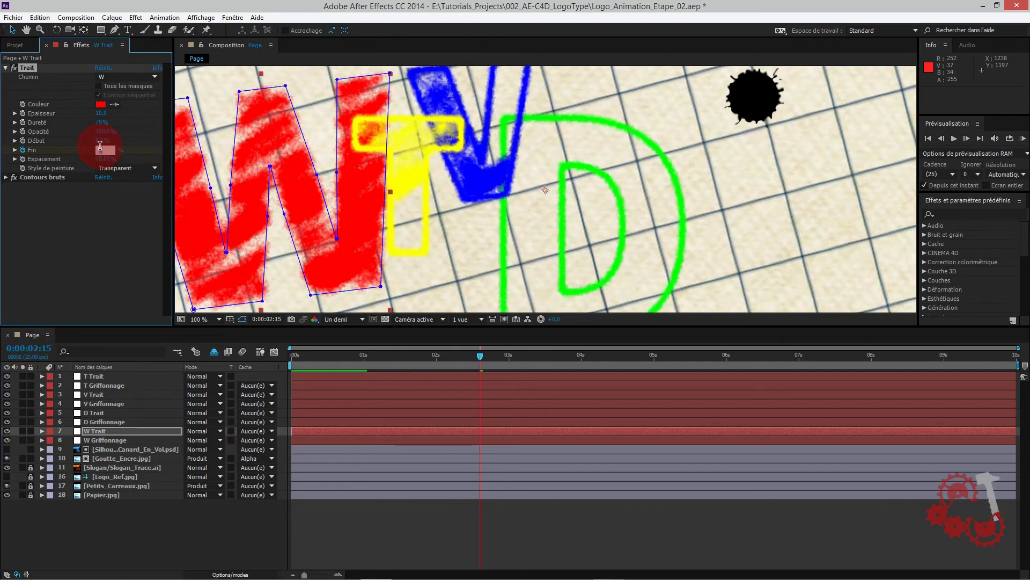
pyautogui.write('100')
pyautogui.press('Return')
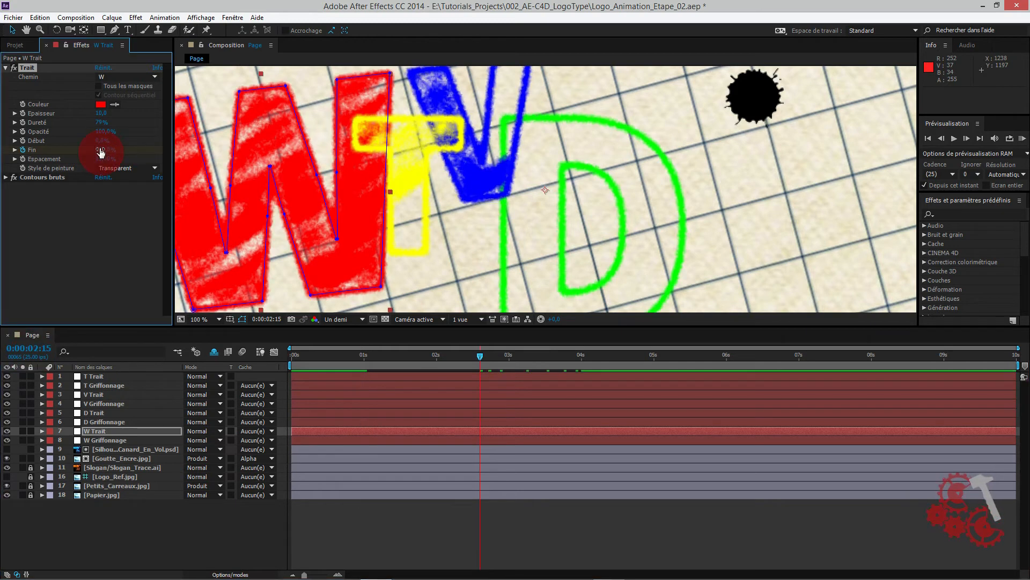
# Step: On the W Griffonnage layer, set the Griffonnage effect's Fin to 0% and keyframe it at 0:00:02:15
pyautogui.click(104, 440)
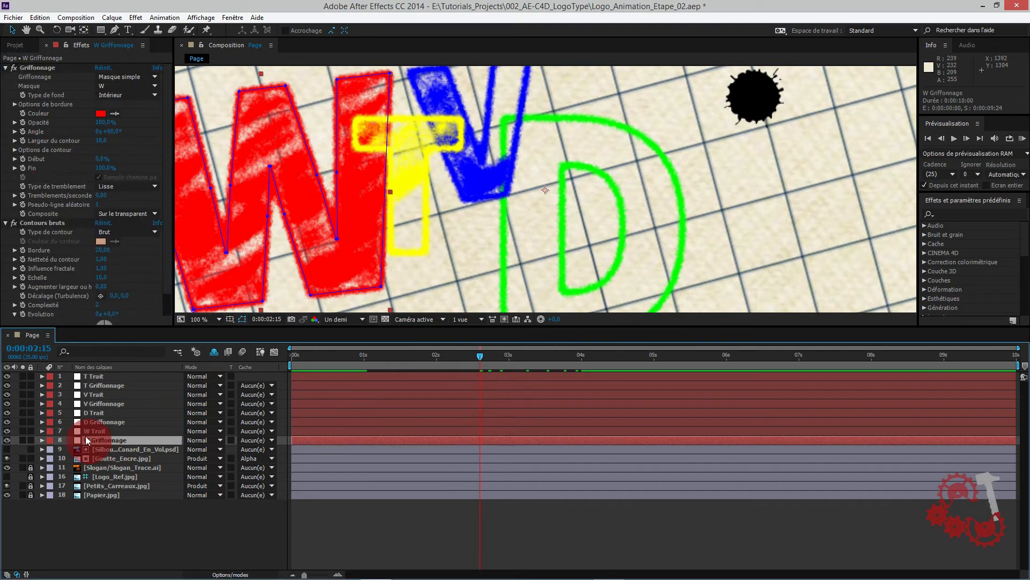
pyautogui.click(7, 223)
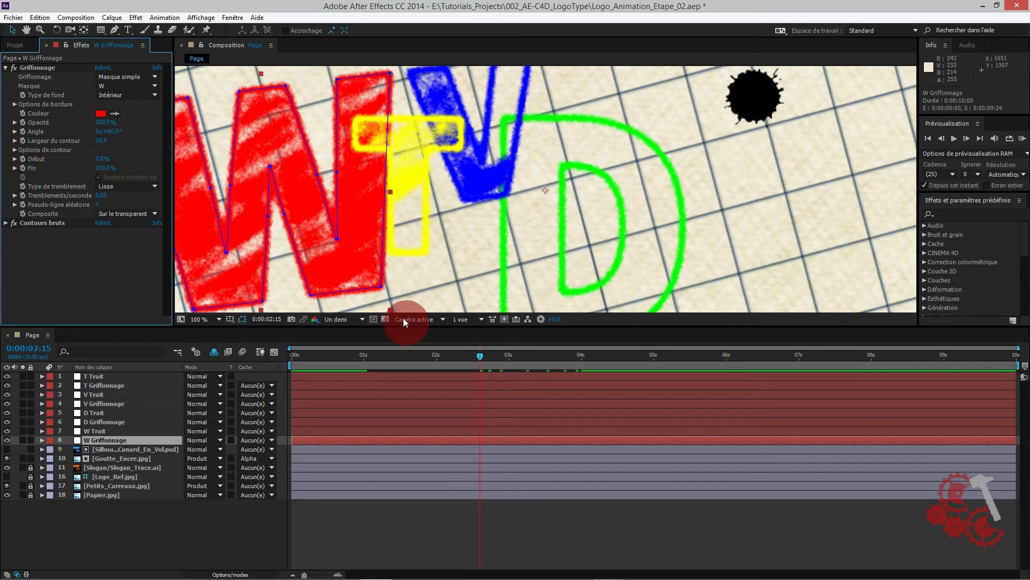
pyautogui.click(105, 168)
pyautogui.write('0')
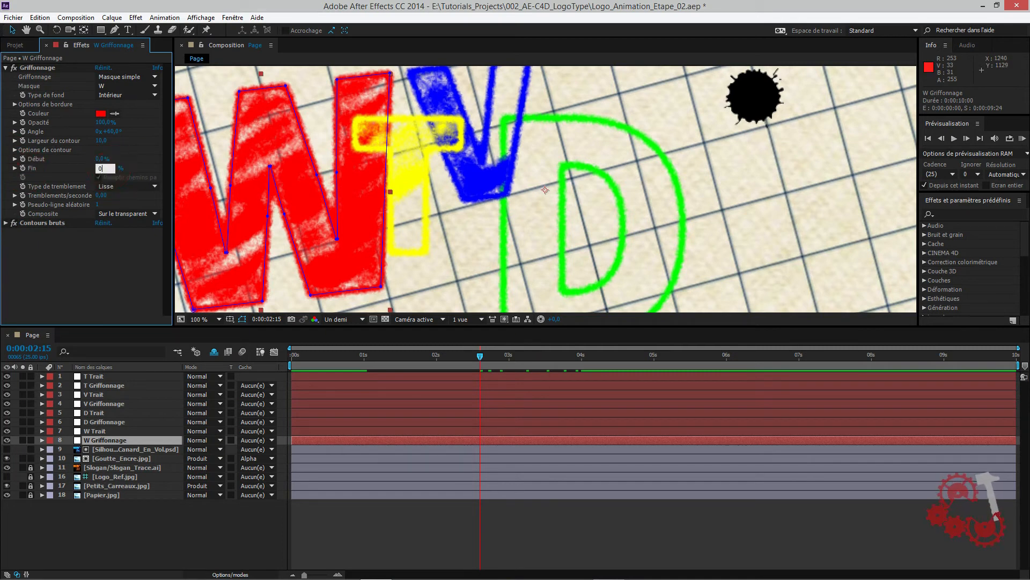
pyautogui.press('Return')
pyautogui.click(23, 168)
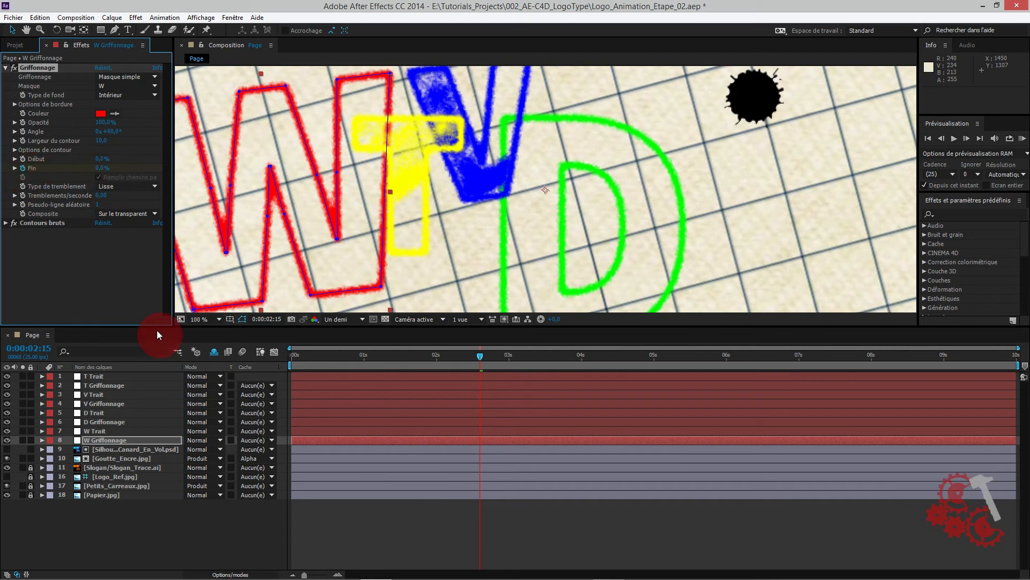
# Step: Set W Griffonnage's Fin to 100% at 0:00:04:05 and scrub the timeline to check the letters' animation
pyautogui.click(28, 348)
pyautogui.write('+115')
pyautogui.press('Return')
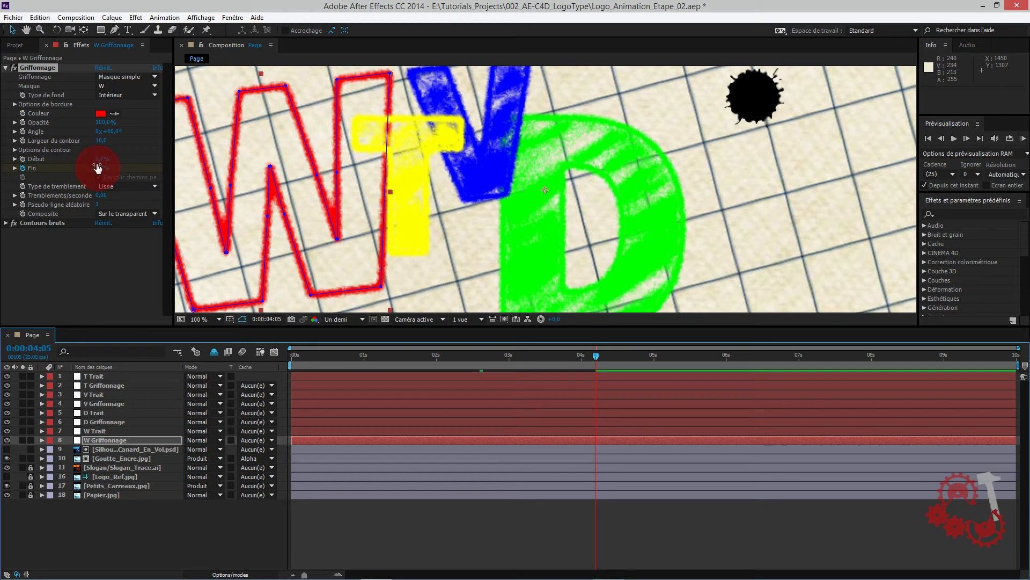
pyautogui.click(97, 167)
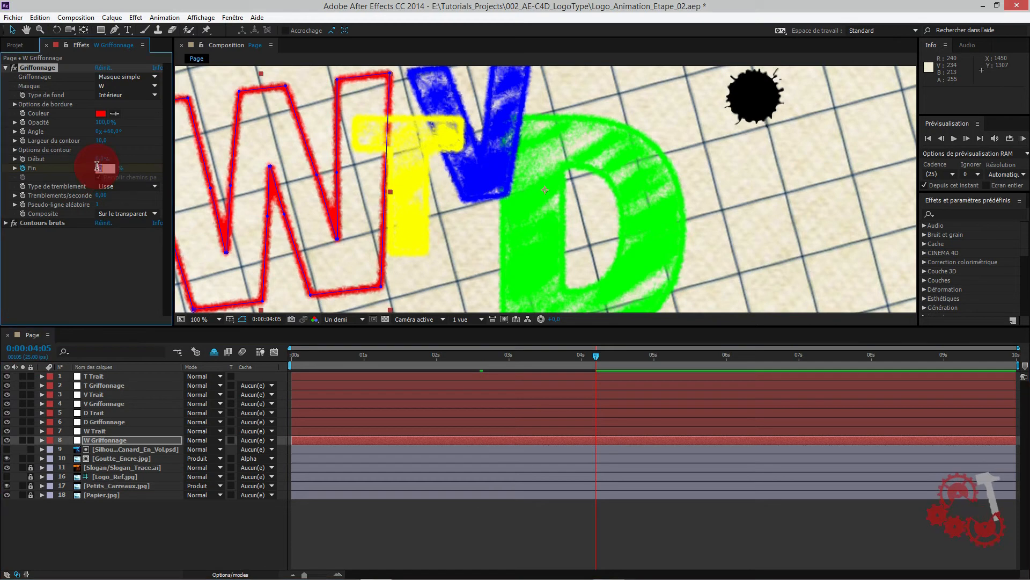
pyautogui.write('100')
pyautogui.press('Return')
pyautogui.click(441, 315)
pyautogui.moveTo(374, 363)
pyautogui.mouseDown()
pyautogui.moveTo(363, 360)
pyautogui.moveTo(595, 359)
pyautogui.mouseUp()
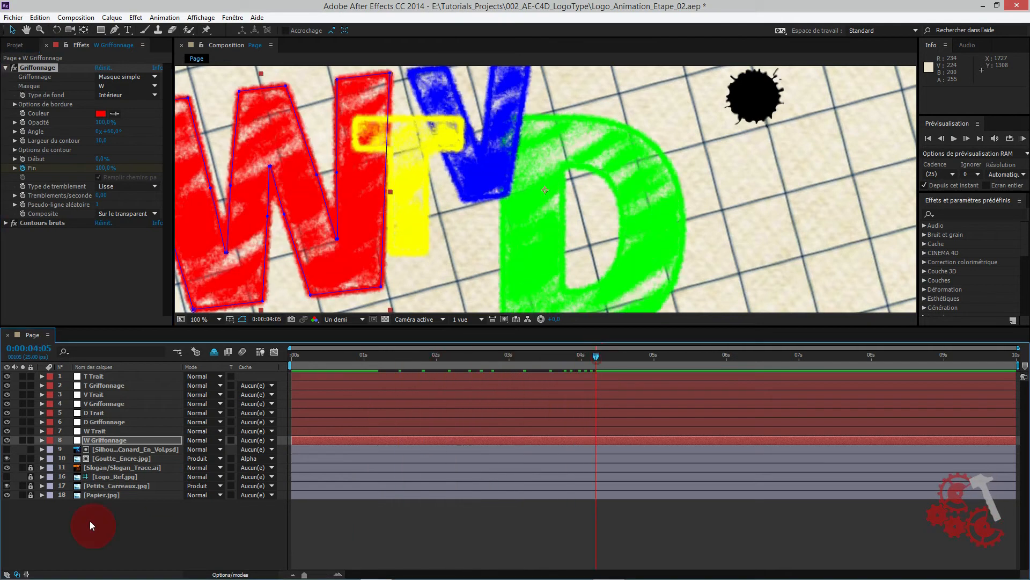
# Step: Reveal the keyframed properties of all eight letter layers and maximize the timeline
pyautogui.click(122, 500)
pyautogui.click(101, 440)
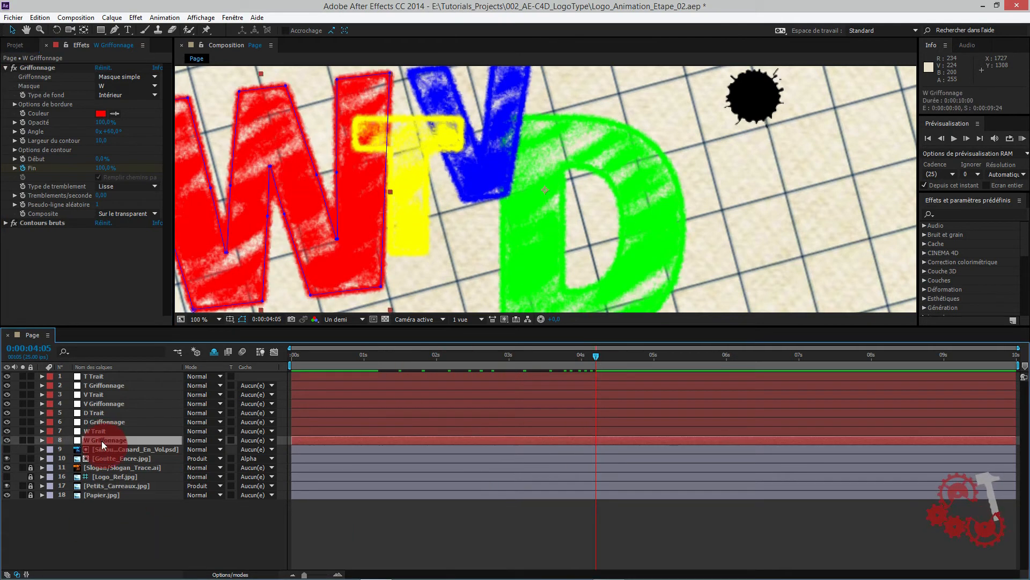
pyautogui.press('u')
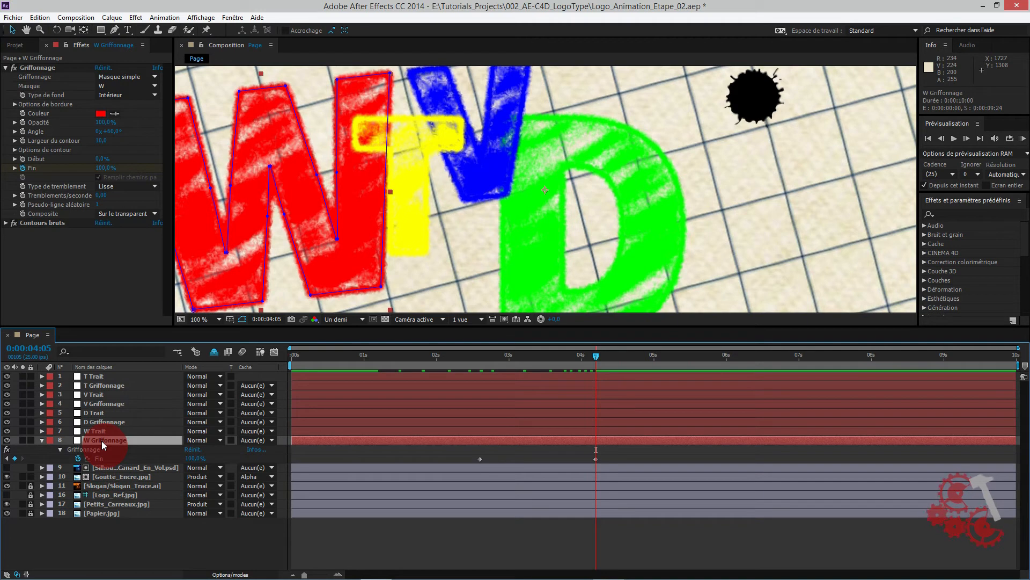
pyautogui.click(100, 431)
pyautogui.keyDown('shift'); pyautogui.click(101, 377); pyautogui.keyUp('shift')
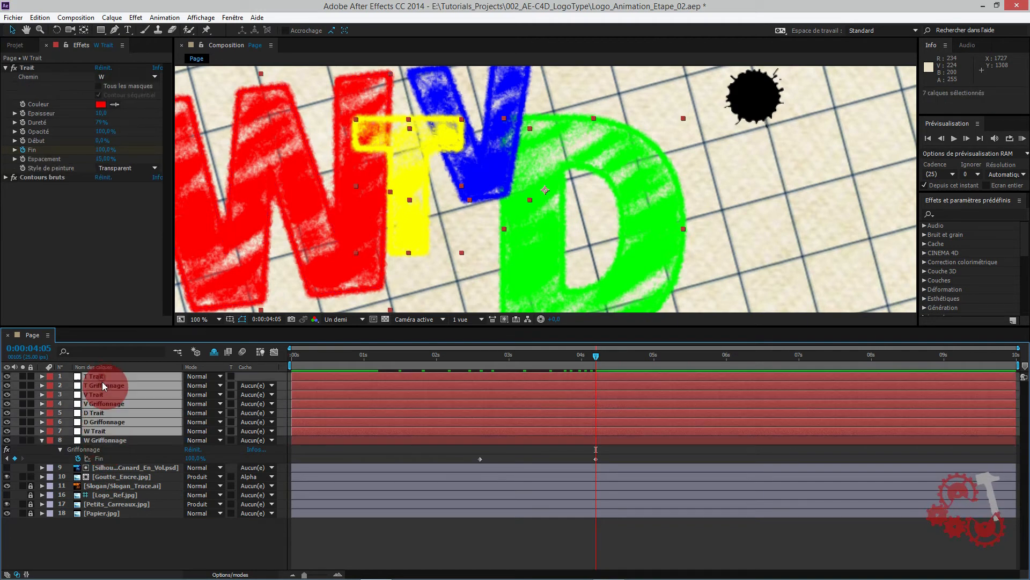
pyautogui.press('u')
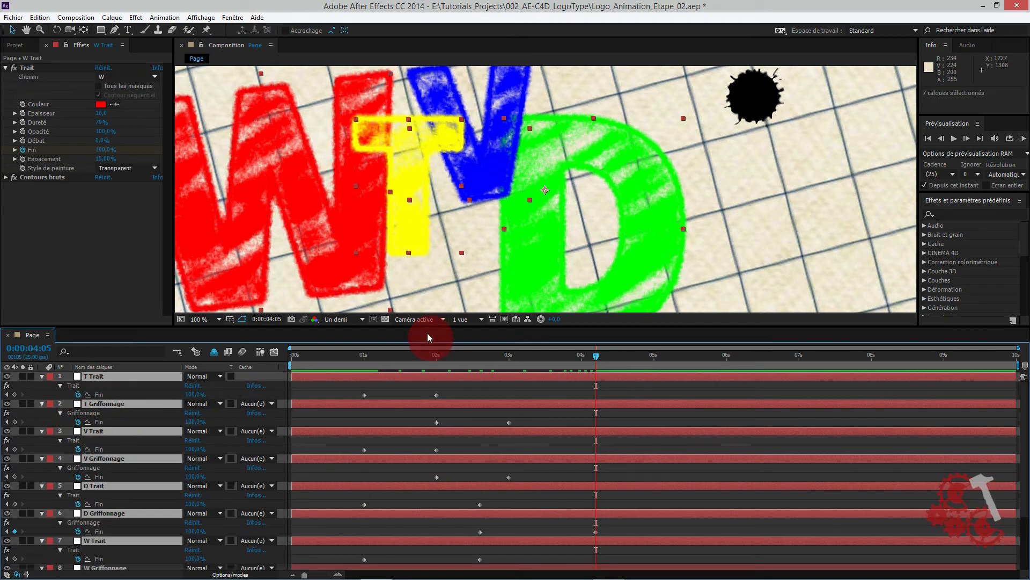
pyautogui.press('`')
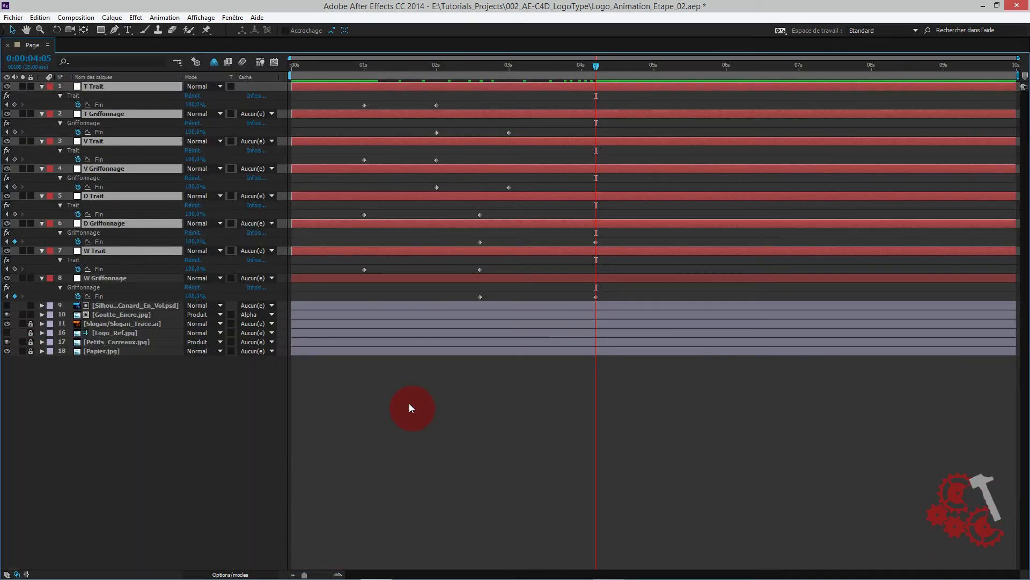
# Step: Trim the start of all eight letter layers, from T Trait to W Griffonnage, to 0:00:01:00
pyautogui.click(366, 79)
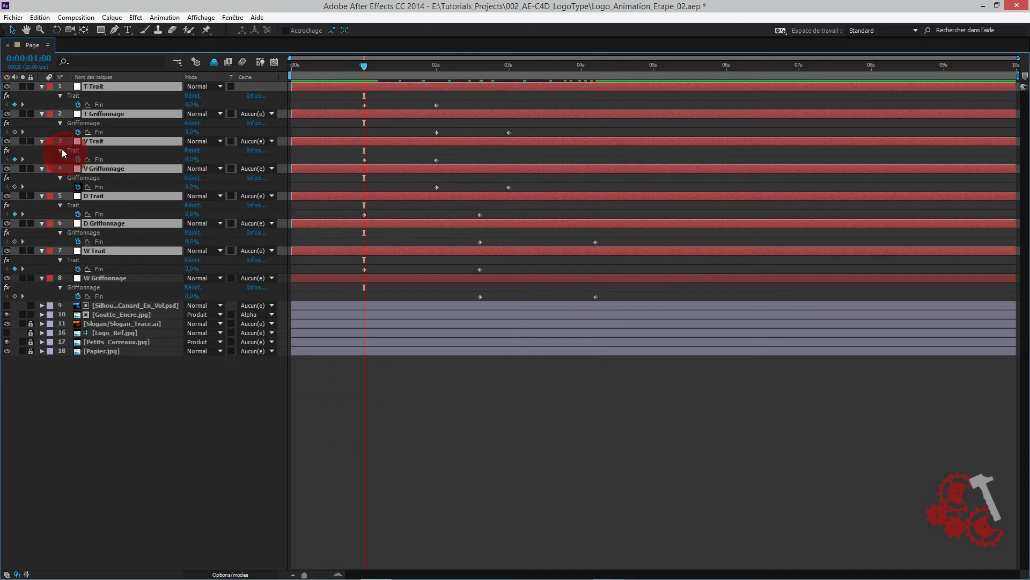
pyautogui.click(158, 419)
pyautogui.click(107, 87)
pyautogui.keyDown('shift'); pyautogui.click(111, 278); pyautogui.keyUp('shift')
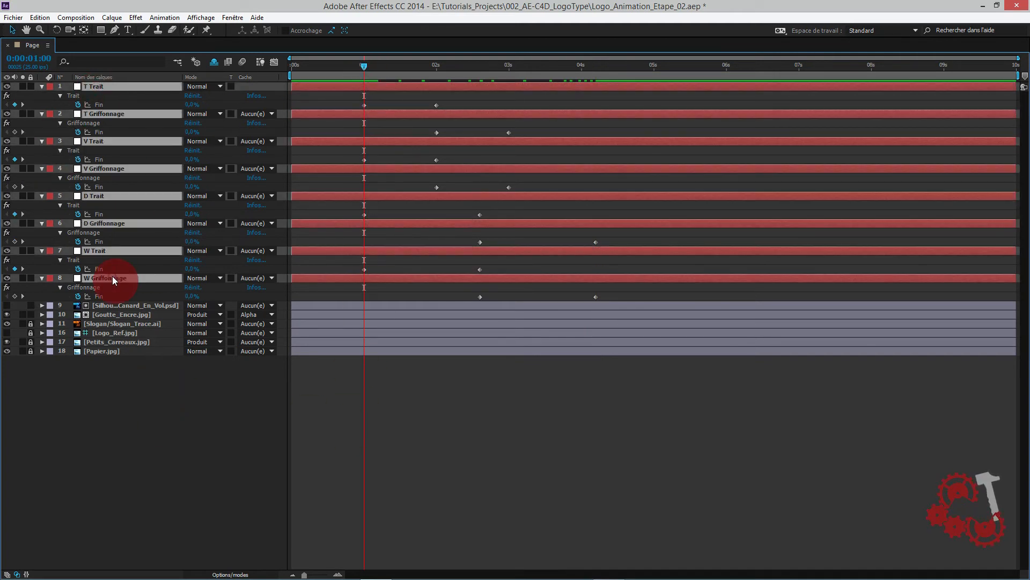
pyautogui.moveTo(291, 114); pyautogui.dragTo(365, 115)
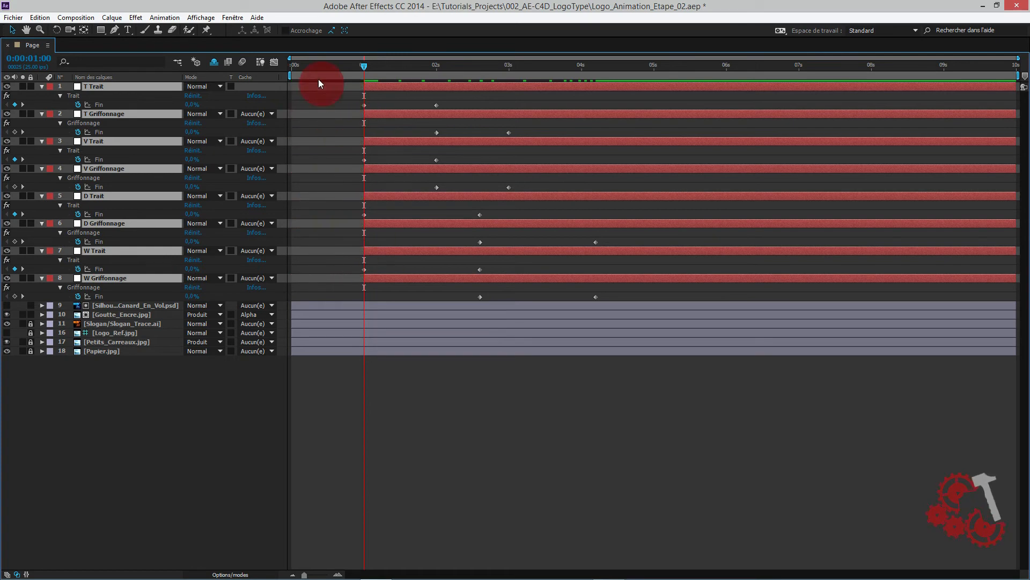
pyautogui.click(339, 497)
pyautogui.click(392, 189)
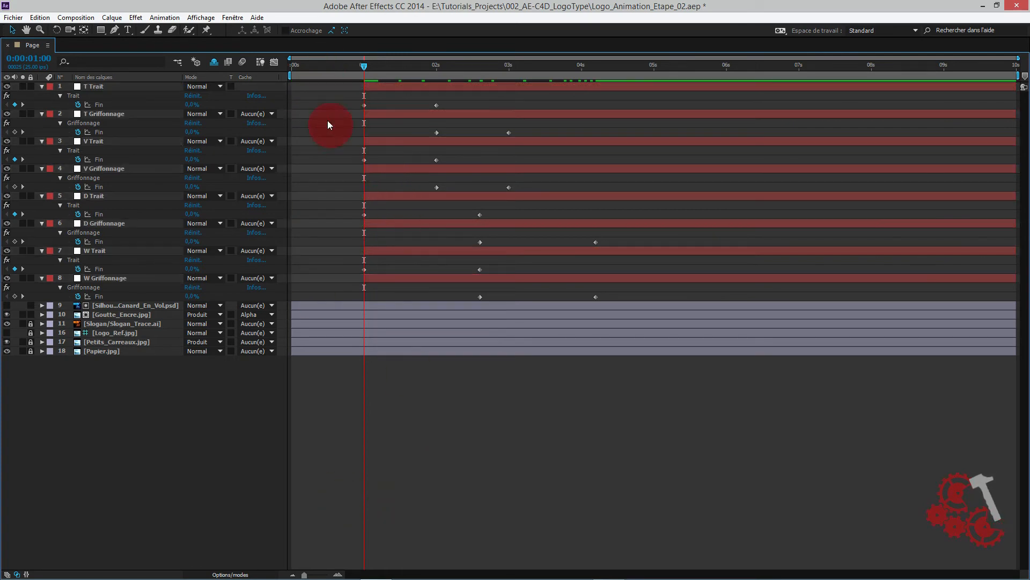
# Step: Trim the start of T and V Griffonnage to 0:00:02:00, and of D and W Griffonnage to 0:00:02:15, matching their first keyframes
pyautogui.moveTo(365, 115); pyautogui.dragTo(436, 123)
pyautogui.moveTo(365, 169); pyautogui.dragTo(436, 171)
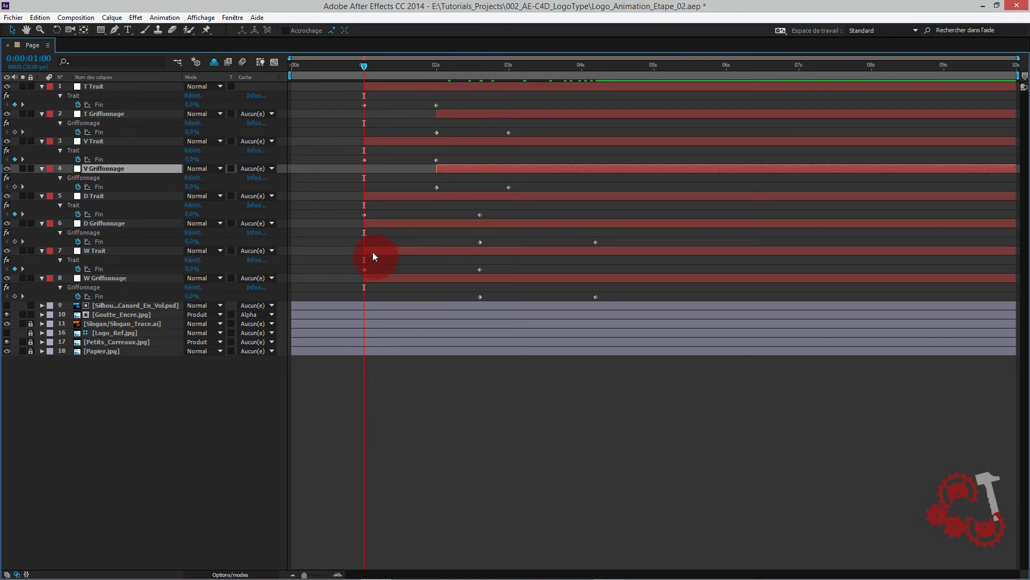
pyautogui.moveTo(364, 223); pyautogui.dragTo(480, 224)
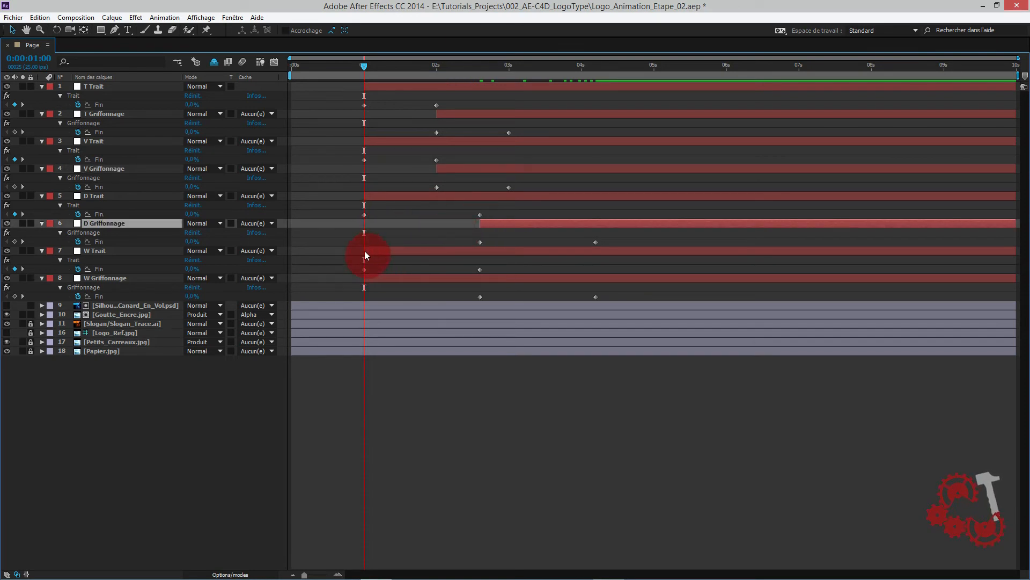
pyautogui.moveTo(364, 278); pyautogui.dragTo(480, 278)
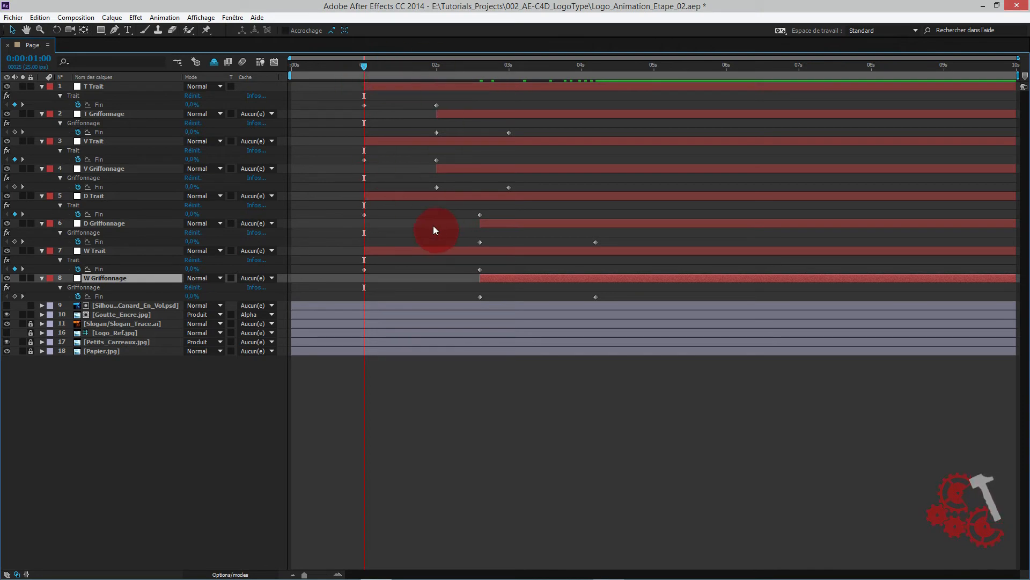
# Step: Collapse the properties of all eight letter layers and restore the timeline to its normal size
pyautogui.click(42, 87)
pyautogui.click(42, 96)
pyautogui.click(41, 105)
pyautogui.click(42, 114)
pyautogui.click(42, 123)
pyautogui.click(42, 132)
pyautogui.click(42, 141)
pyautogui.click(42, 151)
pyautogui.press('`')
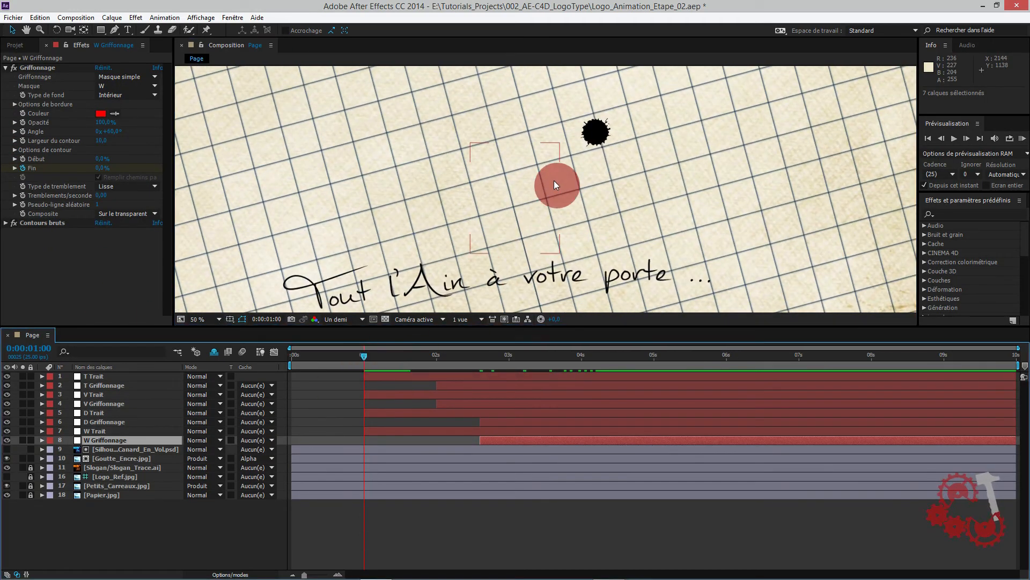
# Step: Trim the end of the T Trait and T Griffonnage layers to 0:00:06:00
pyautogui.scroll(-2, 547, 205)
pyautogui.moveTo(467, 358); pyautogui.dragTo(727, 345)
pyautogui.click(142, 396)
pyautogui.click(92, 376)
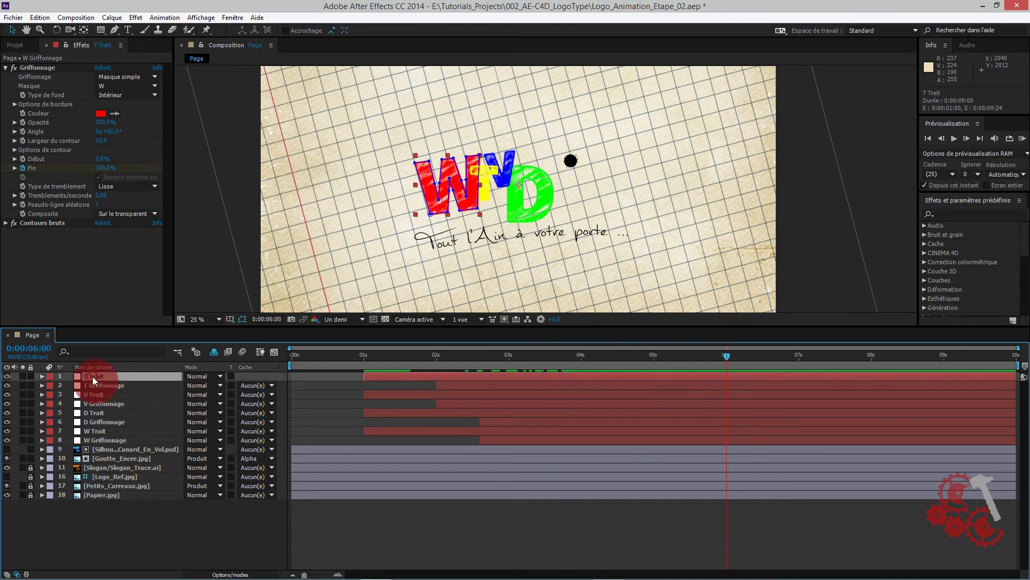
pyautogui.keyDown('ctrl'); pyautogui.click(111, 383); pyautogui.keyUp('ctrl')
pyautogui.hotkey('alt', ']')
# Step: Trim the end of the V Trait and V Griffonnage layers to 0:00:06:10
pyautogui.click(94, 394)
pyautogui.keyDown('ctrl'); pyautogui.click(95, 403); pyautogui.keyUp('ctrl')
pyautogui.click(39, 349)
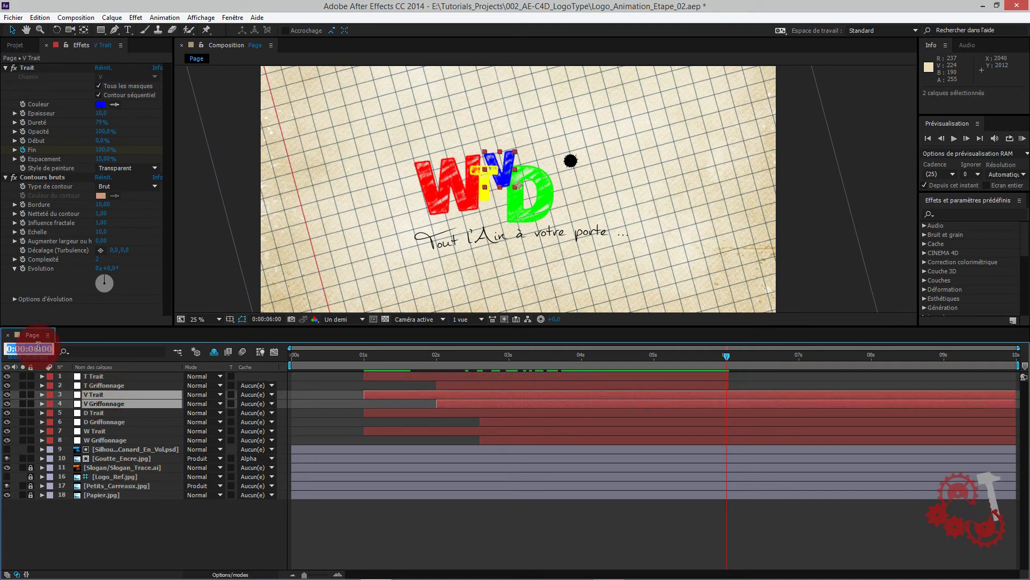
pyautogui.write('610')
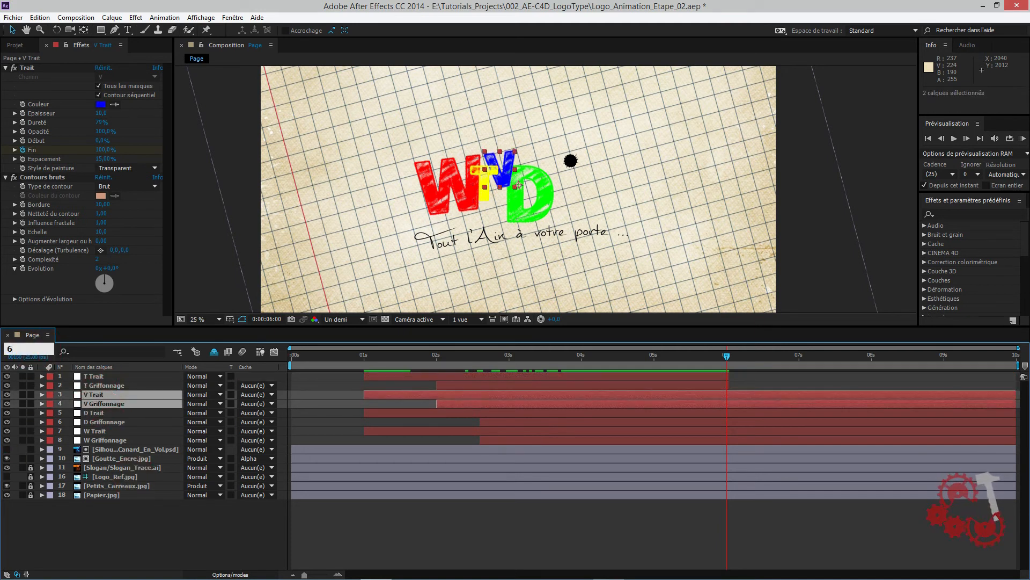
pyautogui.press('Return')
pyautogui.hotkey('alt', ']')
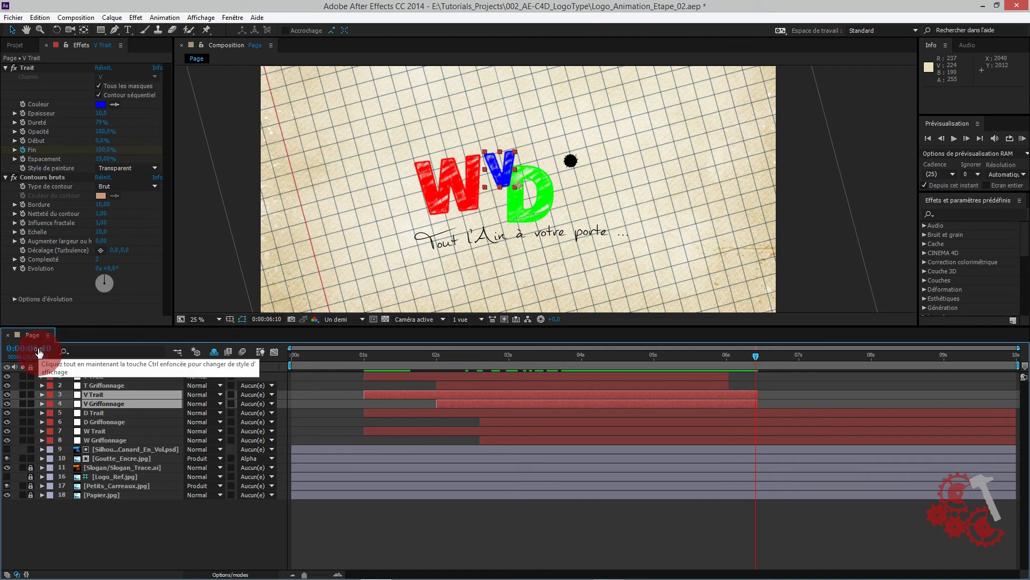
# Step: Trim the end of the D Trait and D Griffonnage layers to 0:00:06:20
pyautogui.click(92, 412)
pyautogui.keyDown('ctrl'); pyautogui.click(95, 422); pyautogui.keyUp('ctrl')
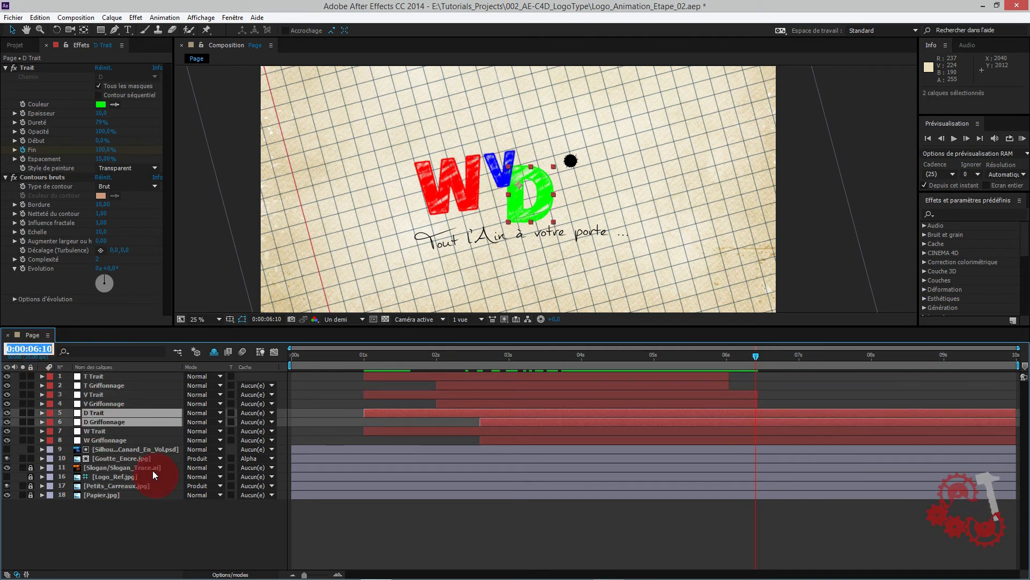
pyautogui.write('620')
pyautogui.press('Return')
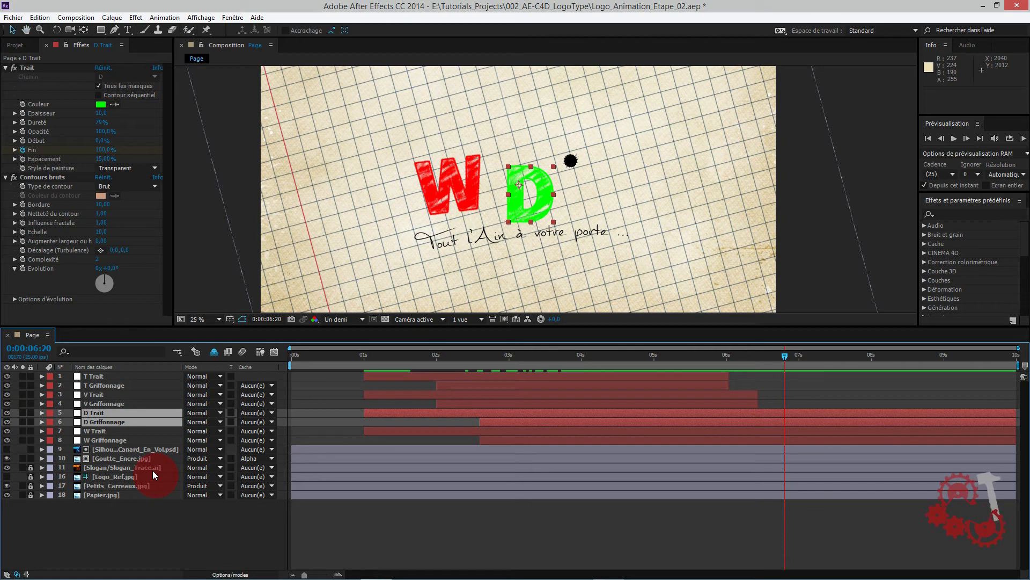
pyautogui.hotkey('alt', ']')
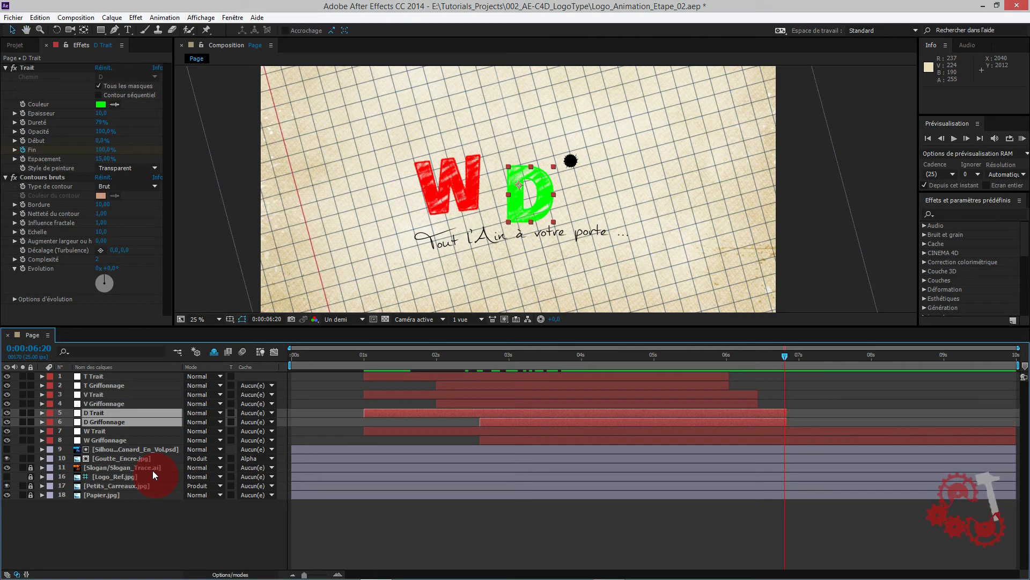
# Step: Trim the end of the W Trait and W Griffonnage layers to 0:00:07:05
pyautogui.click(95, 431)
pyautogui.keyDown('ctrl'); pyautogui.click(97, 440); pyautogui.keyUp('ctrl')
pyautogui.click(33, 346)
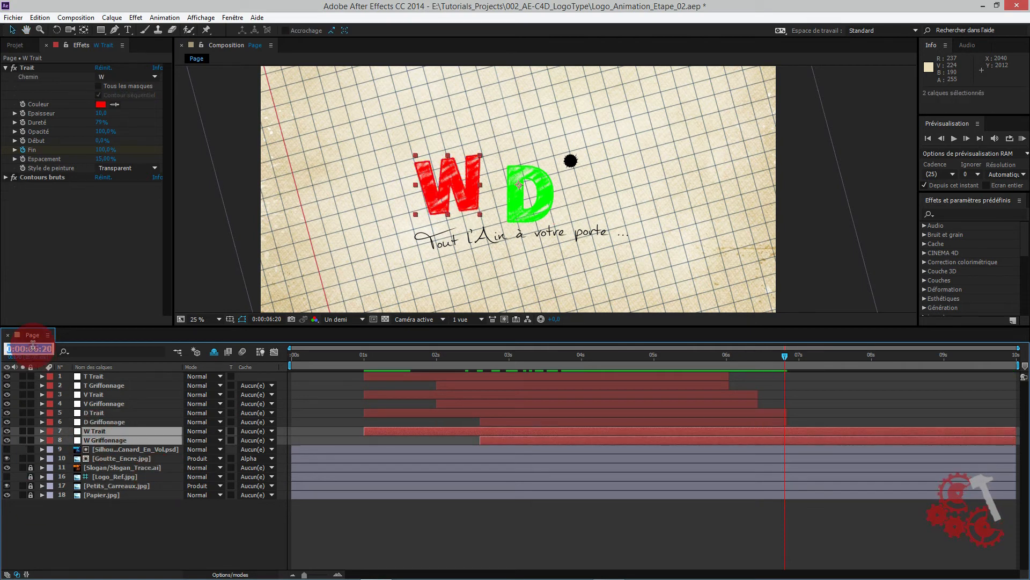
pyautogui.write('705')
pyautogui.press('Return')
pyautogui.hotkey('alt', ']')
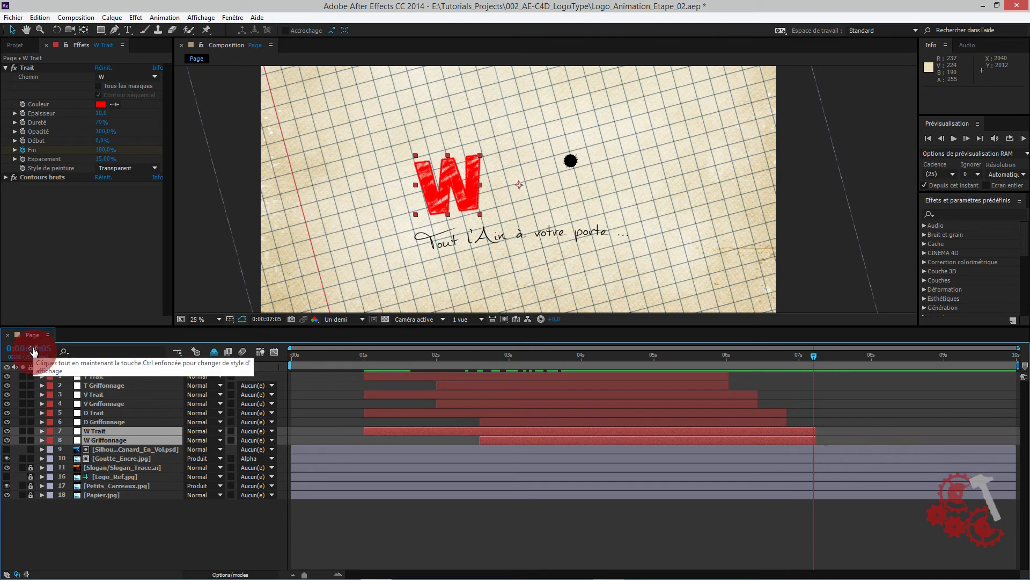
# Step: Scrub the timeline to check how the letters' outlines and scribble fills draw on
pyautogui.click(401, 359)
pyautogui.moveTo(410, 361); pyautogui.dragTo(605, 385)
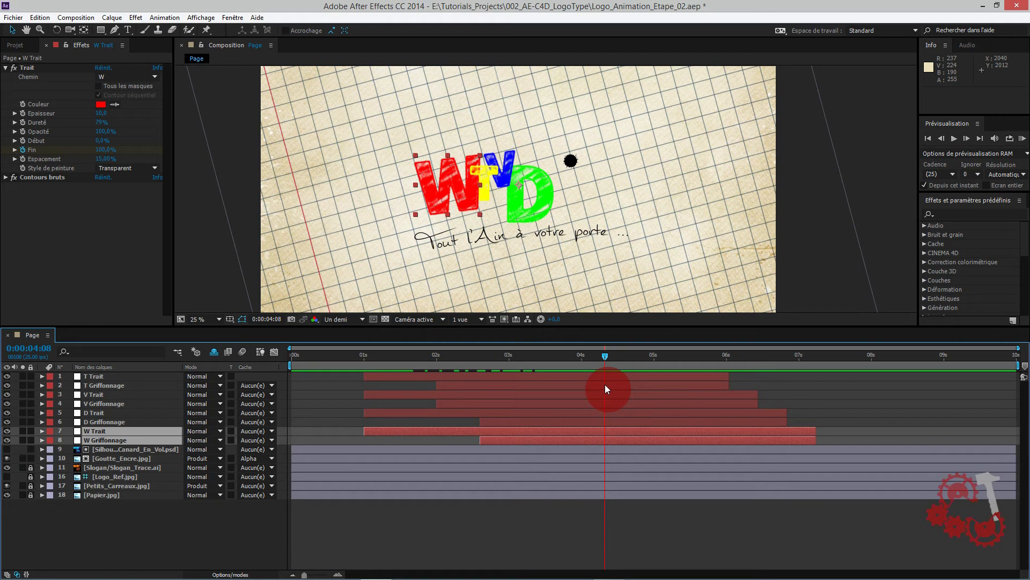
pyautogui.moveTo(604, 384); pyautogui.dragTo(604, 233)
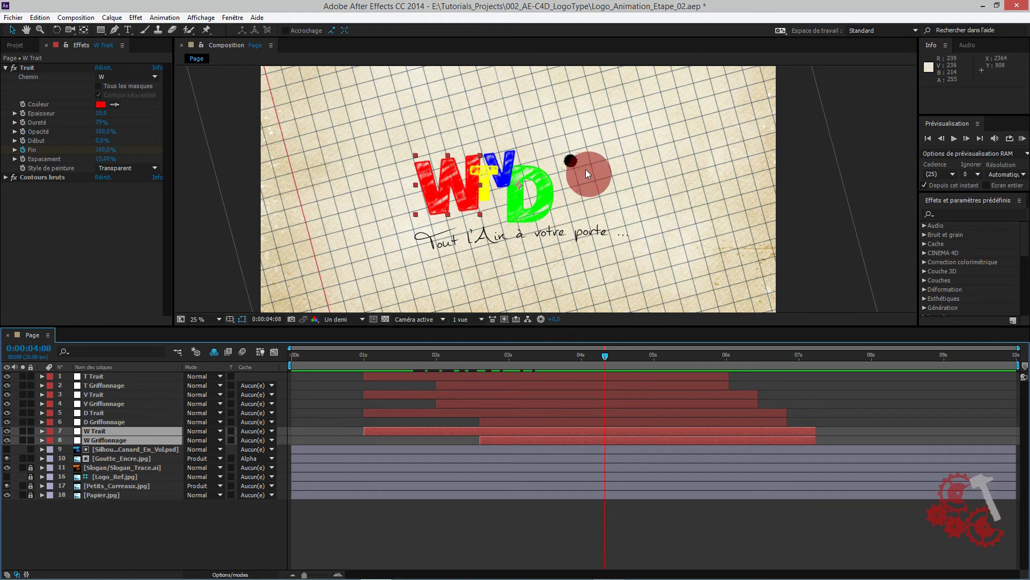
pyautogui.moveTo(530, 354); pyautogui.dragTo(524, 354)
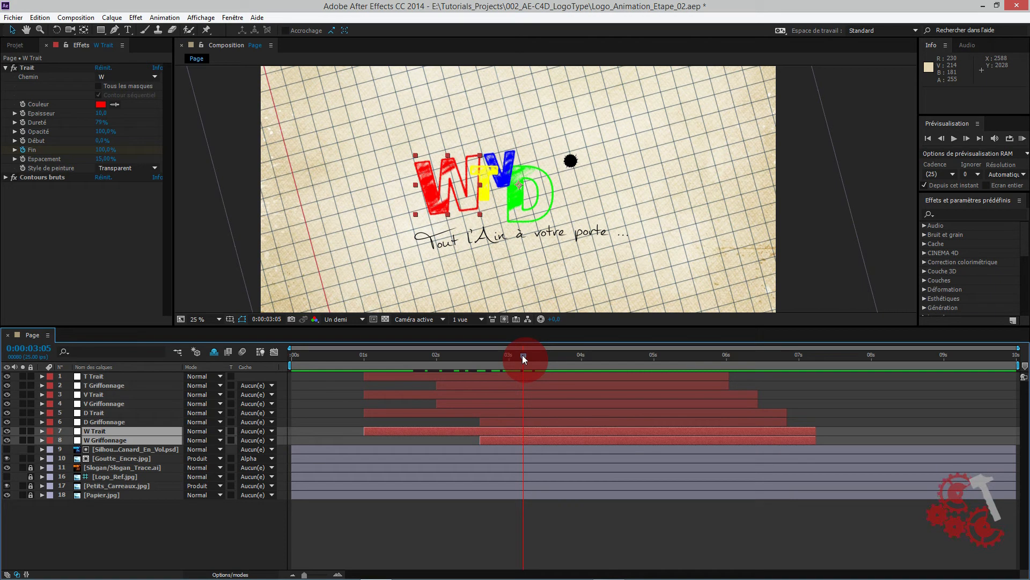
# Step: Trim the start of the Canard_En_Vol.psd silhouette and Goutte_Encre.jpg layers to 0:00:05:00
pyautogui.moveTo(522, 355)
pyautogui.mouseDown()
pyautogui.moveTo(510, 356)
pyautogui.moveTo(653, 330)
pyautogui.mouseUp()
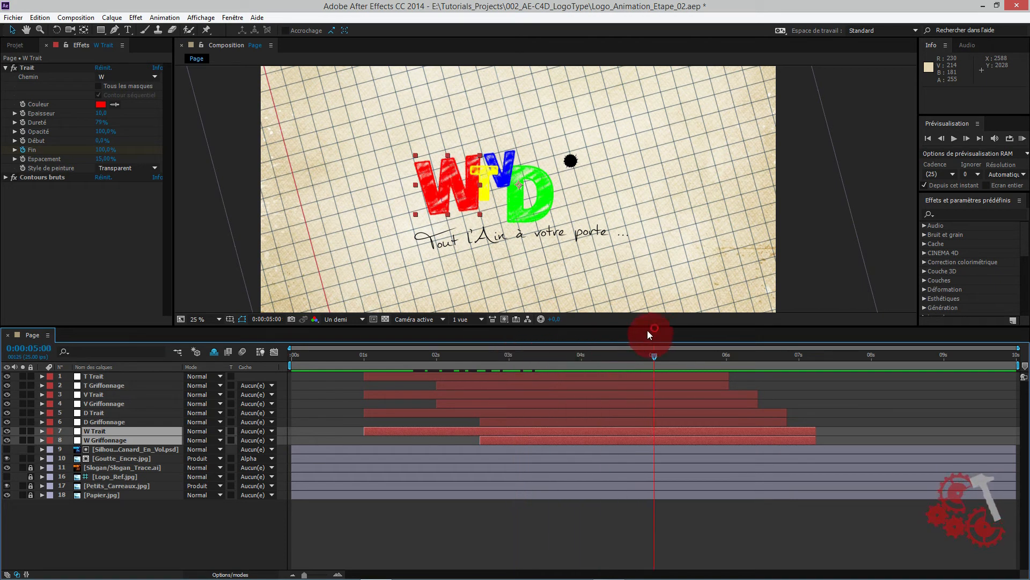
pyautogui.click(109, 452)
pyautogui.keyDown('ctrl'); pyautogui.click(113, 460); pyautogui.keyUp('ctrl')
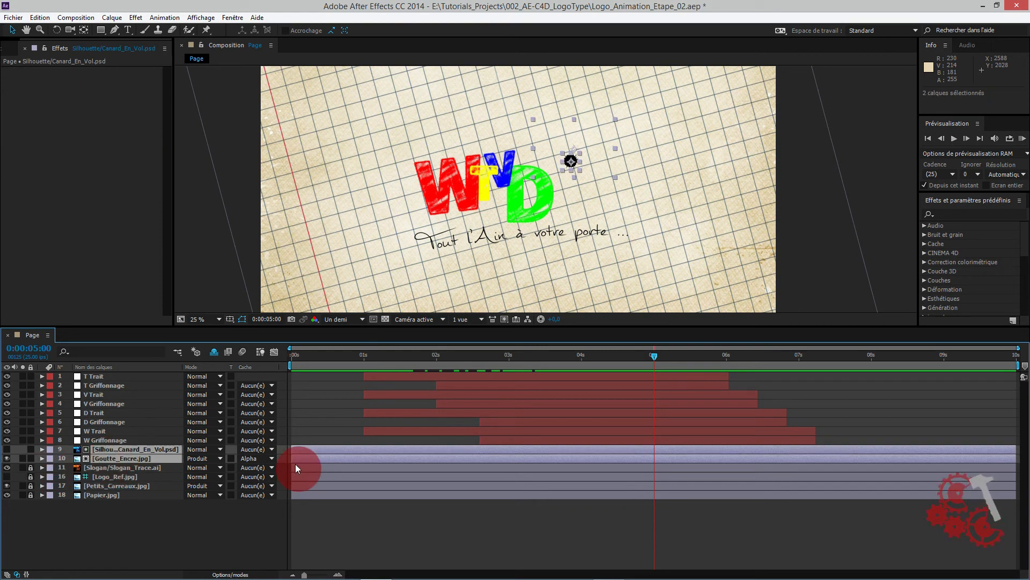
pyautogui.hotkey('alt', '[')
pyautogui.click(670, 541)
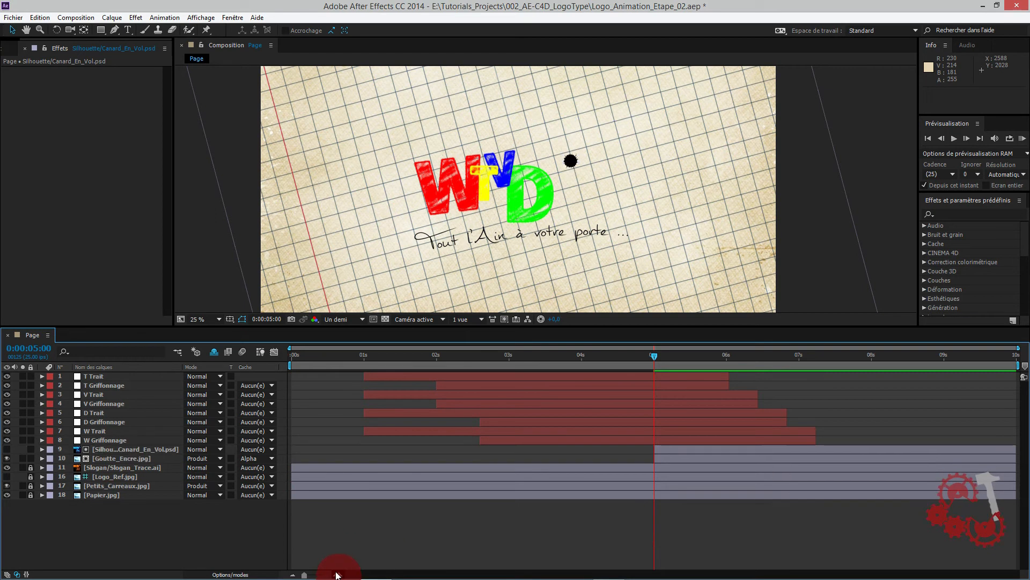
# Step: On Goutte_Encre.jpg, keyframe the Fluidité effect's Filet de distorsion at 0:00:05:05 and return to 0:00:05:00
pyautogui.click(337, 575)
pyautogui.click(338, 574)
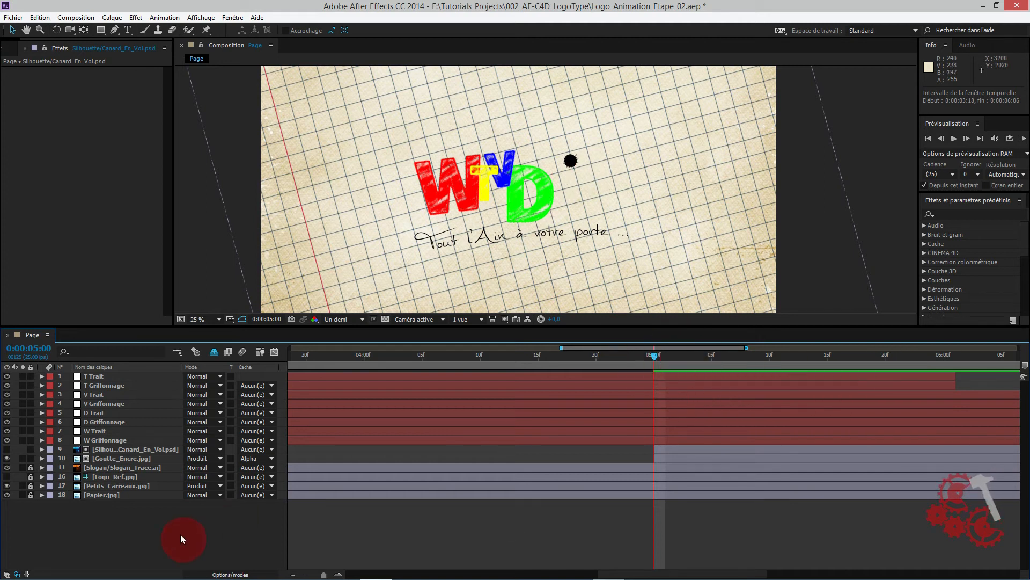
pyautogui.click(134, 458)
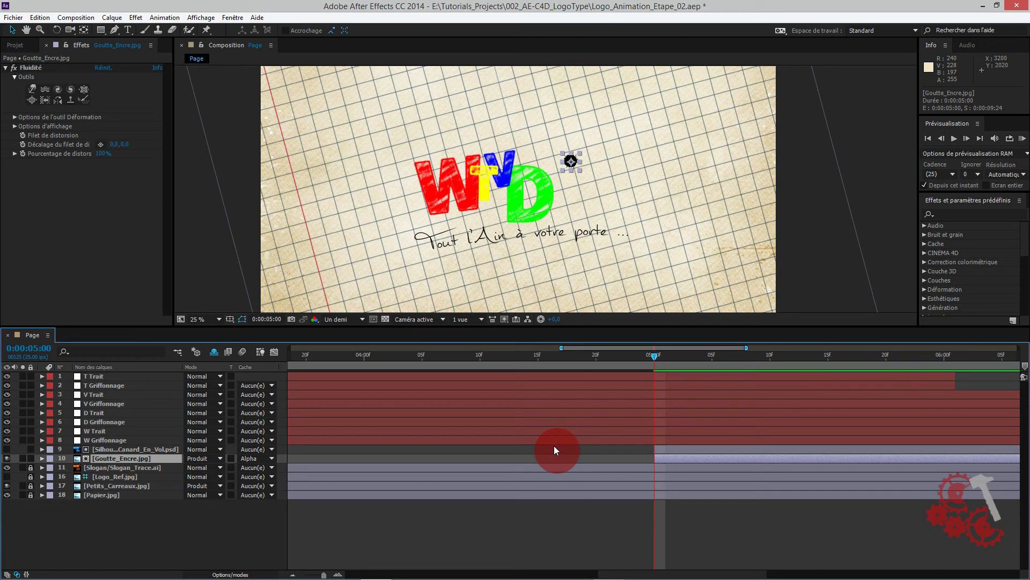
pyautogui.scroll(2, 602, 145)
pyautogui.moveTo(714, 362)
pyautogui.mouseDown()
pyautogui.moveTo(649, 356)
pyautogui.moveTo(711, 352)
pyautogui.mouseUp()
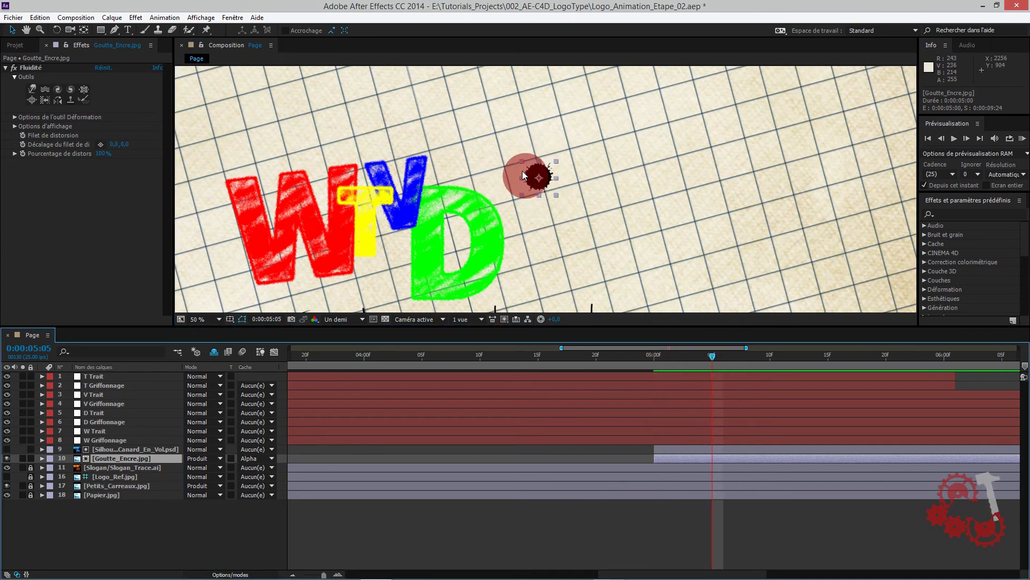
pyautogui.click(22, 135)
pyautogui.click(655, 356)
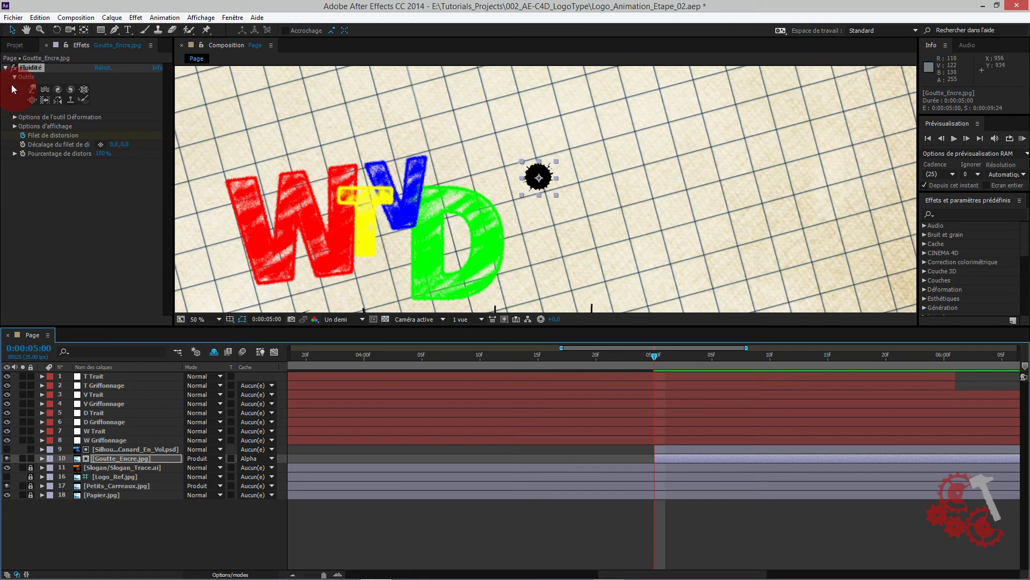
# Step: Using Fluidité's Contraction tool with Epaisseur at about 180, shrink the ink drop at 0:00:05:00
pyautogui.click(84, 91)
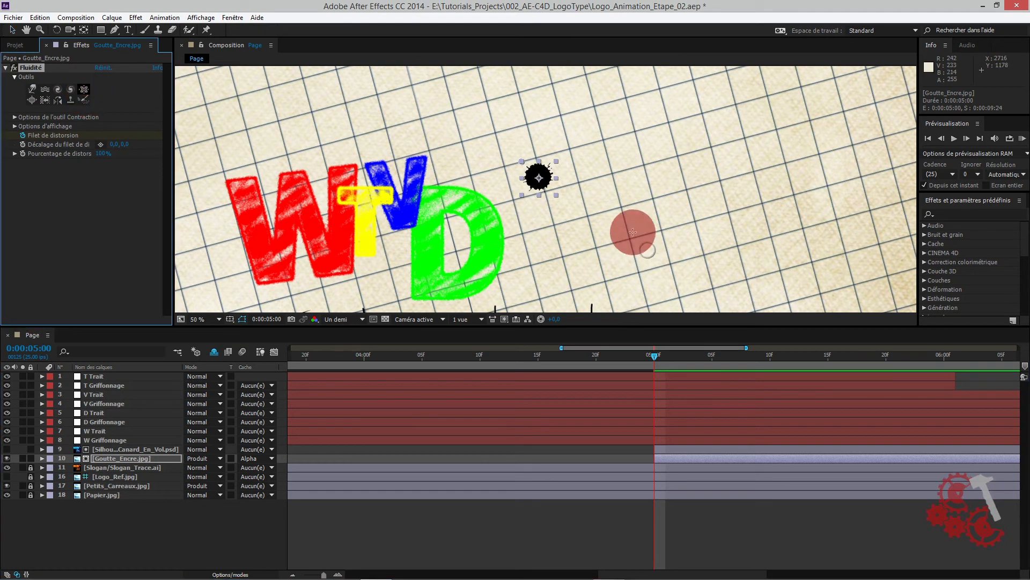
pyautogui.click(14, 117)
pyautogui.moveTo(101, 126); pyautogui.dragTo(125, 126)
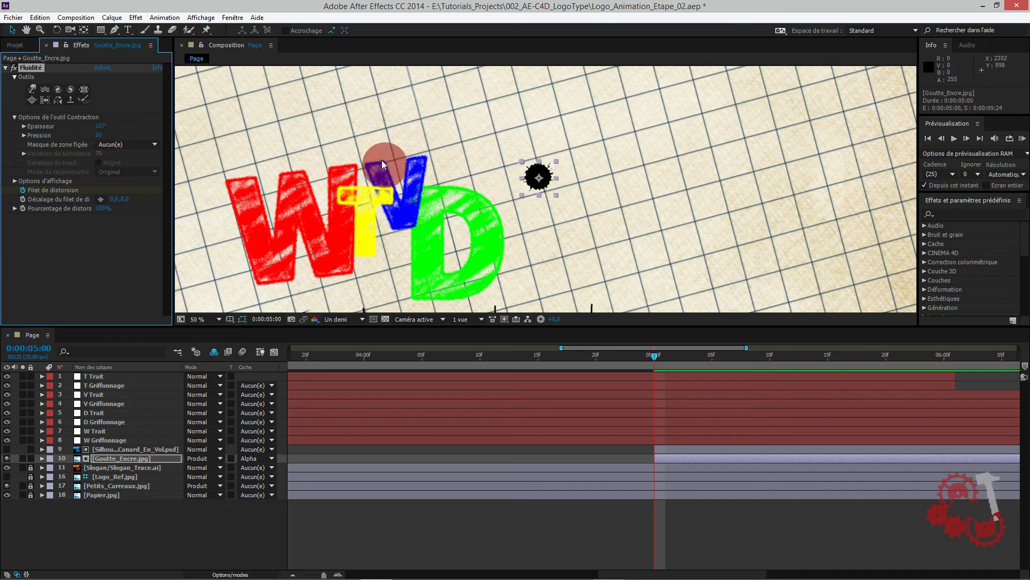
pyautogui.click(84, 90)
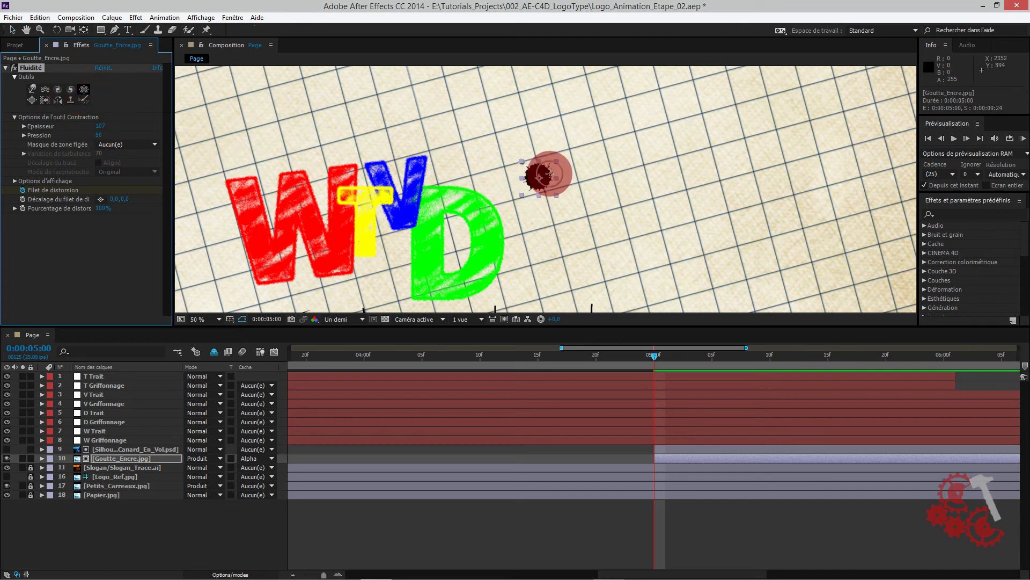
pyautogui.moveTo(103, 129); pyautogui.dragTo(143, 132)
pyautogui.click(488, 161)
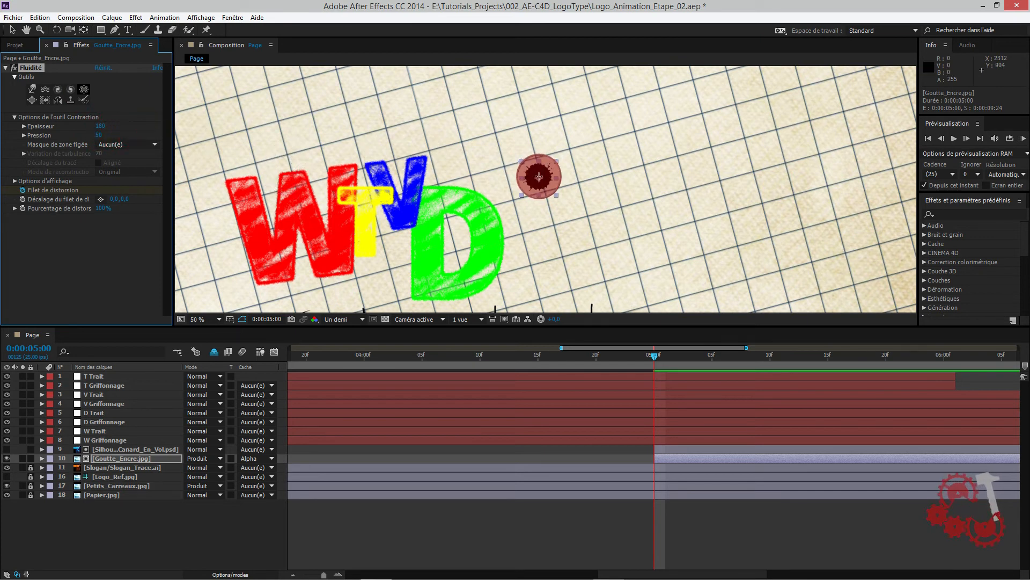
pyautogui.moveTo(539, 176); pyautogui.dragTo(538, 176)
pyautogui.click(614, 423)
# Step: Check the ink drop at 0:00:05:05, reveal its Filet de distorsion keyframes and move to 0:00:06:00
pyautogui.moveTo(652, 354)
pyautogui.mouseDown()
pyautogui.moveTo(636, 355)
pyautogui.moveTo(716, 358)
pyautogui.mouseUp()
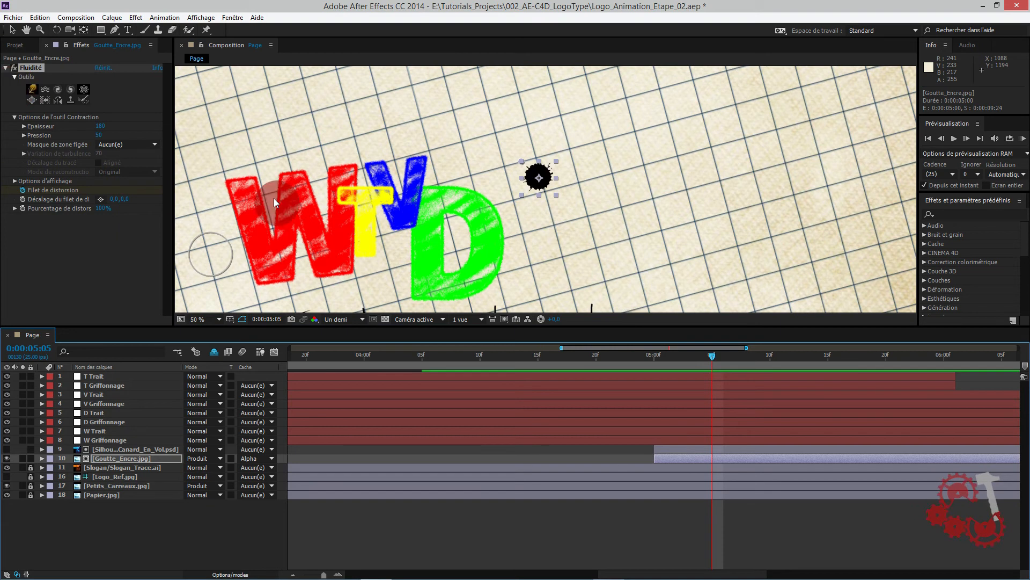
pyautogui.press('u')
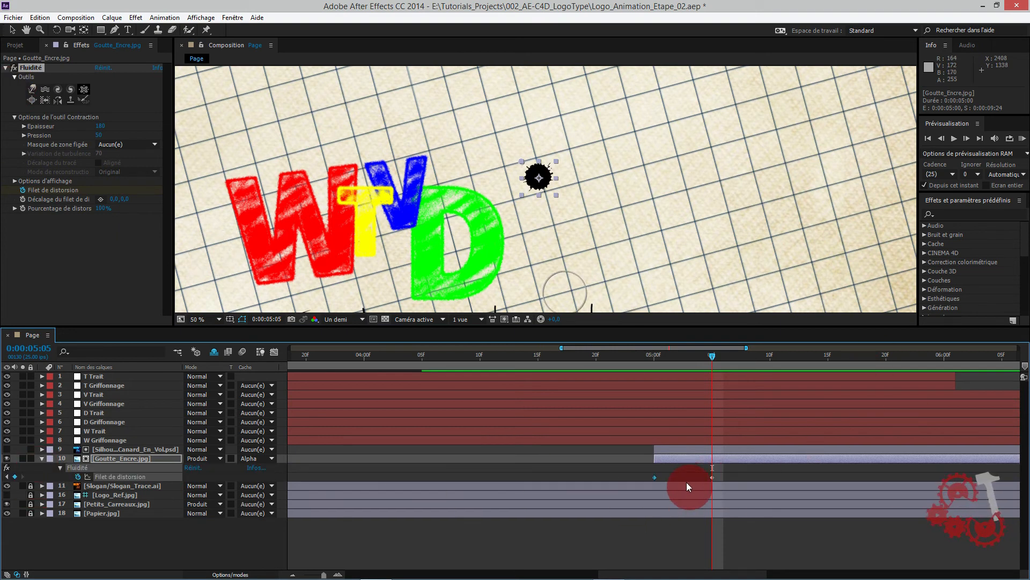
pyautogui.moveTo(712, 355); pyautogui.dragTo(930, 358)
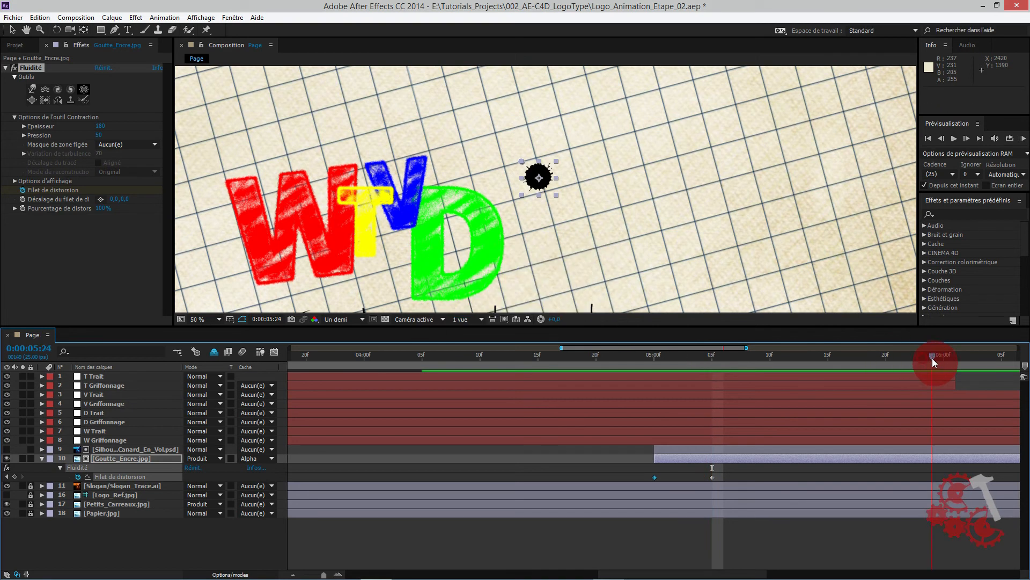
pyautogui.click(552, 246)
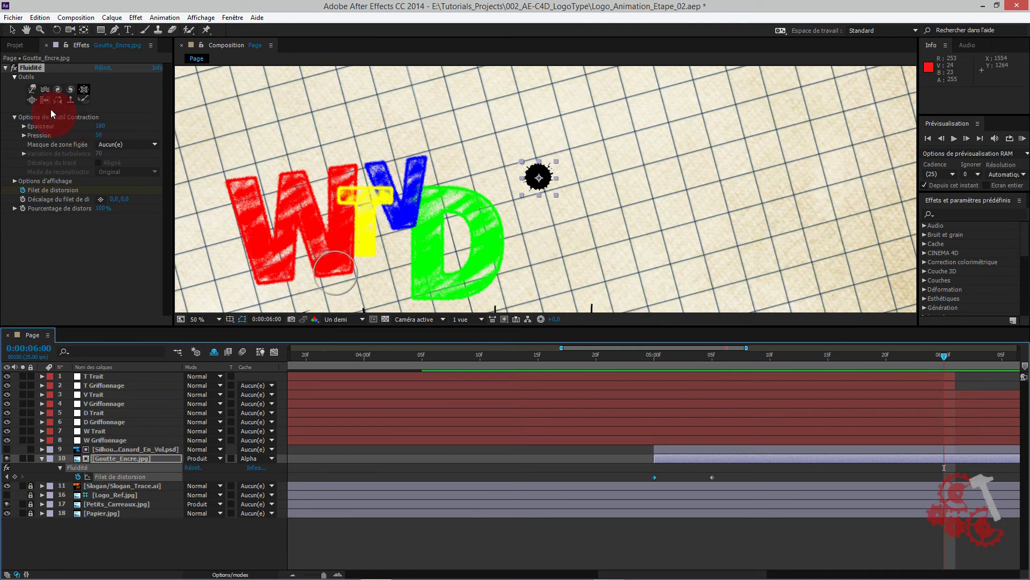
# Step: Choose Fluidité's Déformation tool and set its Pression to 100 and Epaisseur to 80
pyautogui.click(32, 89)
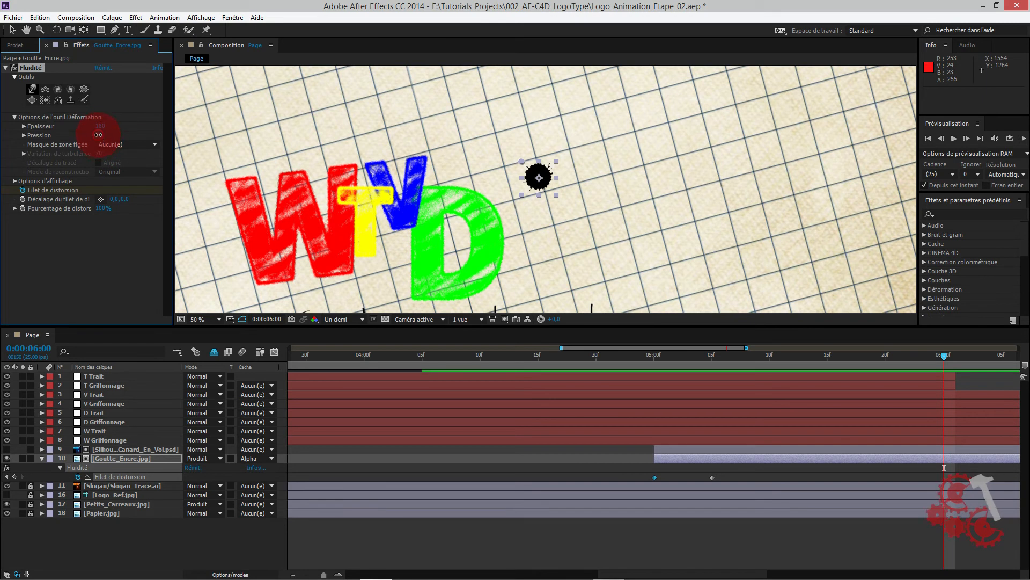
pyautogui.click(98, 135)
pyautogui.write('100')
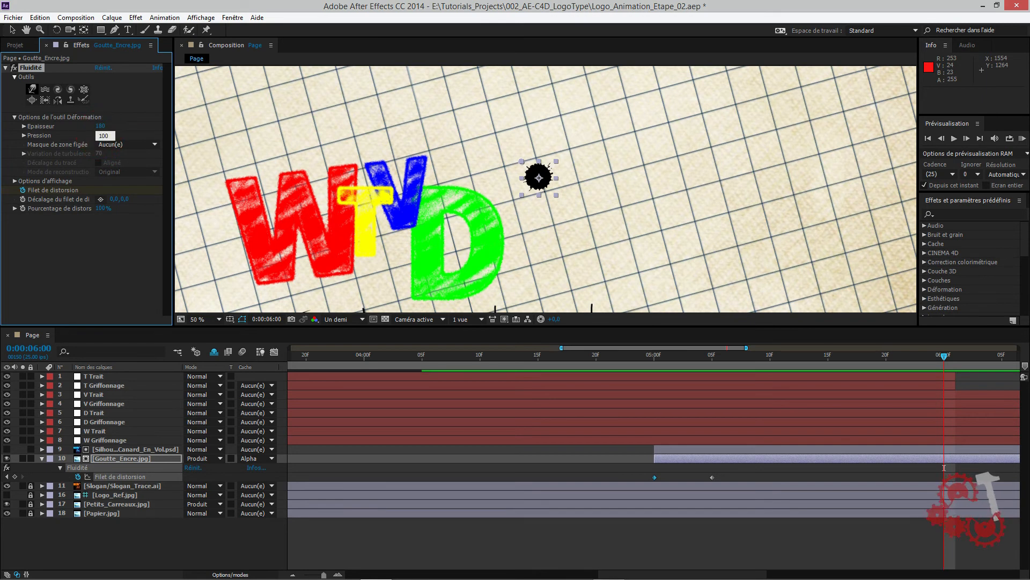
pyautogui.press('Return')
pyautogui.click(99, 125)
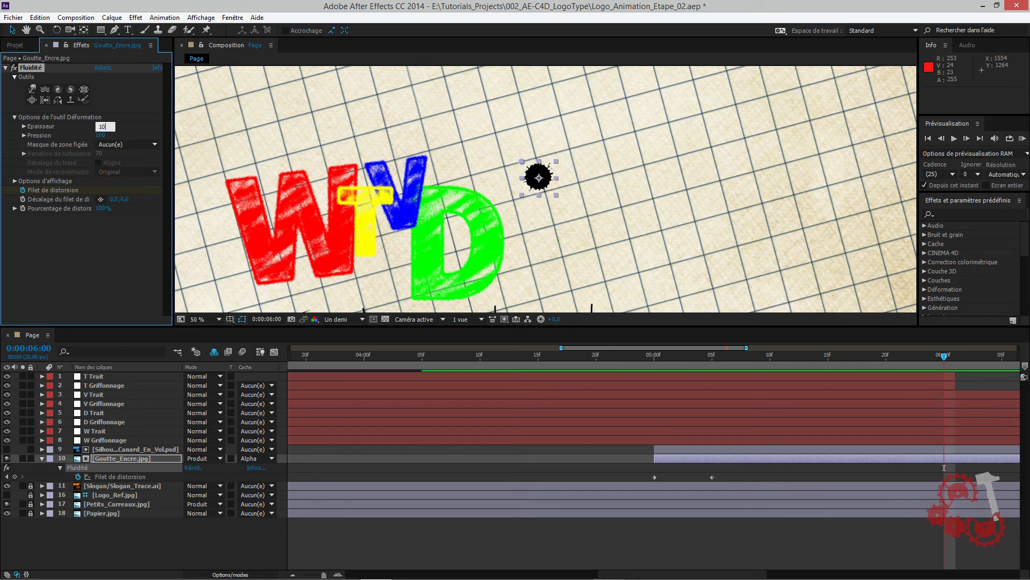
pyautogui.write('80')
pyautogui.press('Return')
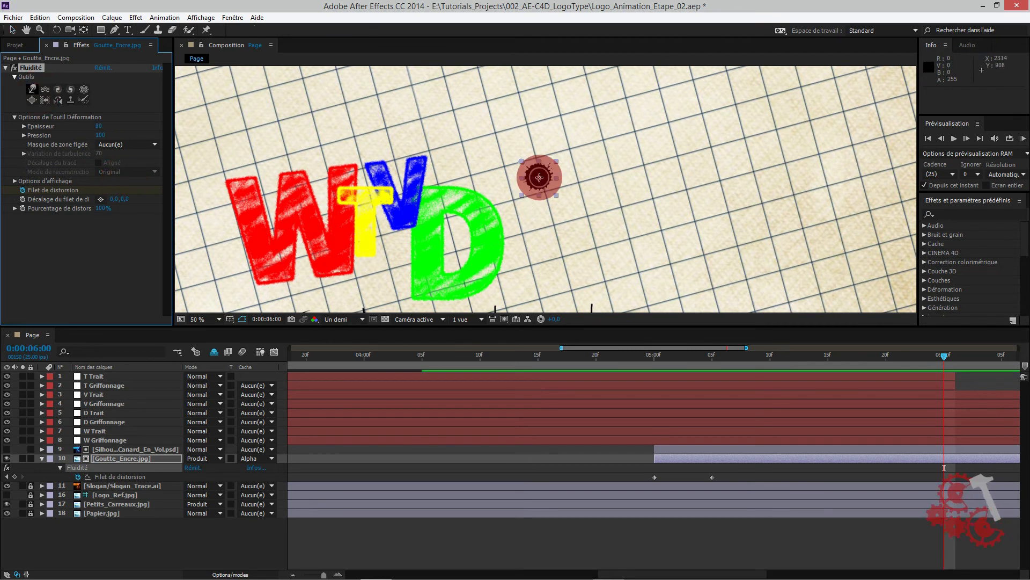
# Step: At 0:00:06:00, warp the ink drop into the duck's wings, head and tail, using the Canard_En_Vol.psd layer as reference
pyautogui.moveTo(539, 177)
pyautogui.mouseDown()
pyautogui.moveTo(608, 155)
pyautogui.moveTo(548, 163)
pyautogui.moveTo(542, 176)
pyautogui.moveTo(579, 157)
pyautogui.moveTo(539, 166)
pyautogui.moveTo(639, 200)
pyautogui.moveTo(570, 182)
pyautogui.moveTo(652, 178)
pyautogui.moveTo(579, 175)
pyautogui.moveTo(625, 181)
pyautogui.moveTo(607, 175)
pyautogui.moveTo(655, 158)
pyautogui.moveTo(555, 166)
pyautogui.moveTo(590, 137)
pyautogui.moveTo(555, 163)
pyautogui.moveTo(557, 119)
pyautogui.moveTo(566, 136)
pyautogui.moveTo(559, 156)
pyautogui.moveTo(585, 105)
pyautogui.moveTo(560, 145)
pyautogui.moveTo(606, 107)
pyautogui.moveTo(581, 134)
pyautogui.moveTo(606, 127)
pyautogui.moveTo(583, 132)
pyautogui.moveTo(597, 93)
pyautogui.mouseUp()
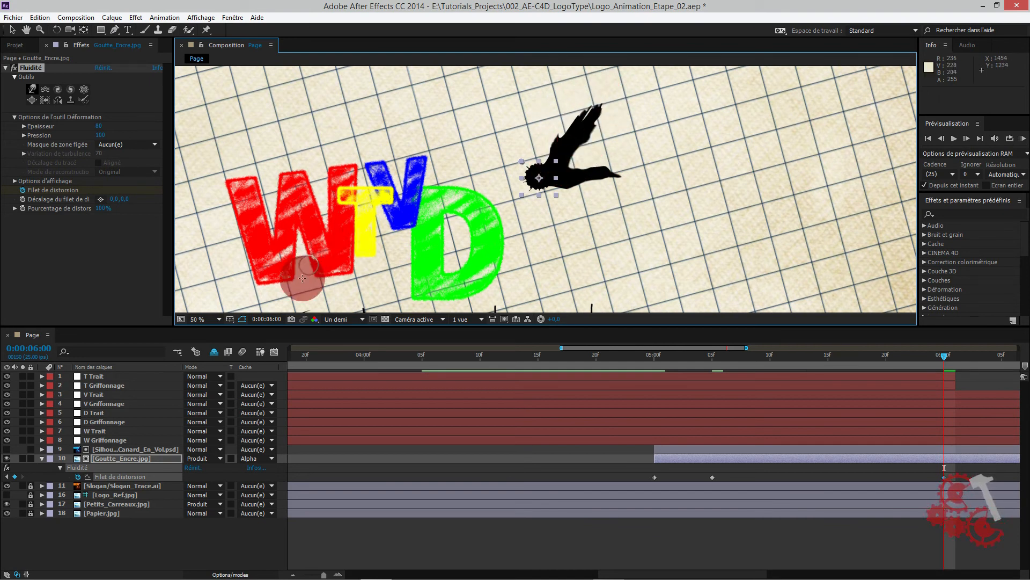
pyautogui.click(7, 451)
pyautogui.click(7, 449)
pyautogui.moveTo(539, 141)
pyautogui.mouseDown()
pyautogui.moveTo(542, 175)
pyautogui.moveTo(560, 127)
pyautogui.moveTo(562, 138)
pyautogui.moveTo(580, 102)
pyautogui.moveTo(592, 108)
pyautogui.moveTo(601, 96)
pyautogui.moveTo(585, 126)
pyautogui.moveTo(608, 107)
pyautogui.moveTo(597, 123)
pyautogui.moveTo(602, 109)
pyautogui.moveTo(584, 108)
pyautogui.moveTo(511, 143)
pyautogui.moveTo(495, 126)
pyautogui.moveTo(515, 167)
pyautogui.moveTo(474, 132)
pyautogui.moveTo(532, 166)
pyautogui.moveTo(479, 125)
pyautogui.moveTo(506, 149)
pyautogui.moveTo(484, 141)
pyautogui.moveTo(473, 123)
pyautogui.moveTo(510, 149)
pyautogui.moveTo(468, 99)
pyautogui.moveTo(472, 111)
pyautogui.moveTo(449, 100)
pyautogui.mouseUp()
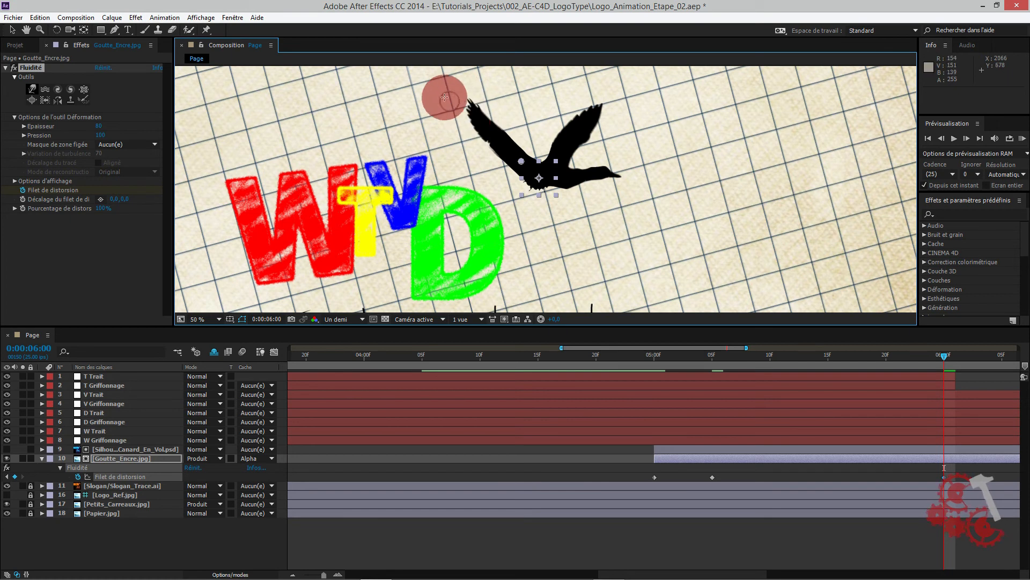
pyautogui.moveTo(532, 186)
pyautogui.mouseDown()
pyautogui.moveTo(486, 195)
pyautogui.moveTo(461, 223)
pyautogui.moveTo(535, 182)
pyautogui.moveTo(525, 221)
pyautogui.moveTo(531, 179)
pyautogui.moveTo(509, 207)
pyautogui.mouseUp()
pyautogui.click(5, 450)
# Step: Set the Déformation tool's Epaisseur to 102 and refine the ink duck's shape, comparing it with the Canard_En_Vol.psd layer
pyautogui.moveTo(99, 126); pyautogui.dragTo(112, 122)
pyautogui.moveTo(467, 161)
pyautogui.mouseDown()
pyautogui.moveTo(537, 174)
pyautogui.moveTo(499, 206)
pyautogui.moveTo(530, 183)
pyautogui.moveTo(511, 222)
pyautogui.moveTo(528, 183)
pyautogui.moveTo(568, 212)
pyautogui.moveTo(548, 177)
pyautogui.moveTo(593, 200)
pyautogui.mouseUp()
pyautogui.moveTo(534, 184)
pyautogui.mouseDown()
pyautogui.moveTo(552, 223)
pyautogui.moveTo(505, 167)
pyautogui.moveTo(617, 156)
pyautogui.moveTo(580, 169)
pyautogui.moveTo(617, 154)
pyautogui.moveTo(594, 138)
pyautogui.moveTo(570, 179)
pyautogui.moveTo(653, 318)
pyautogui.mouseUp()
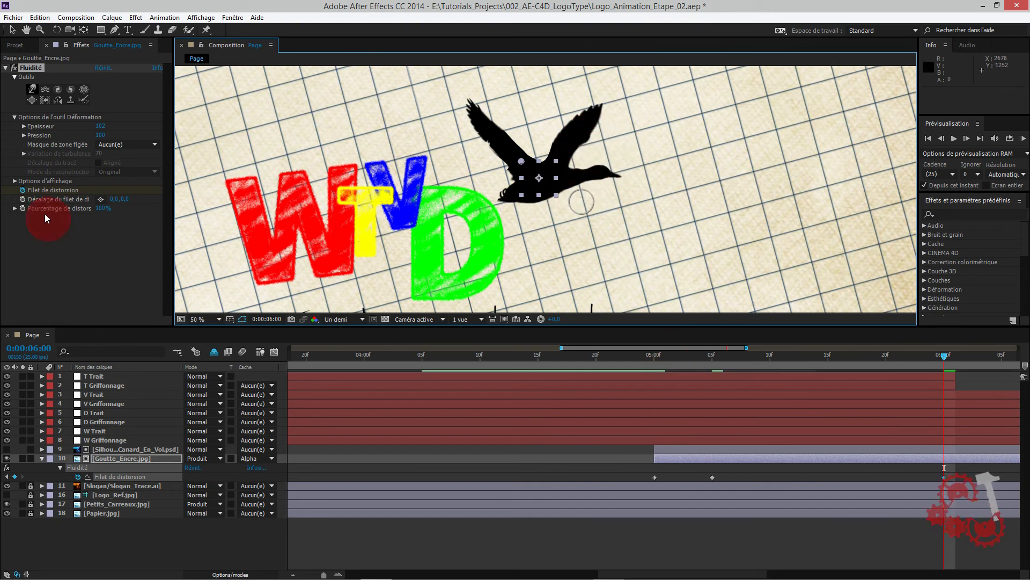
pyautogui.click(7, 451)
pyautogui.click(8, 451)
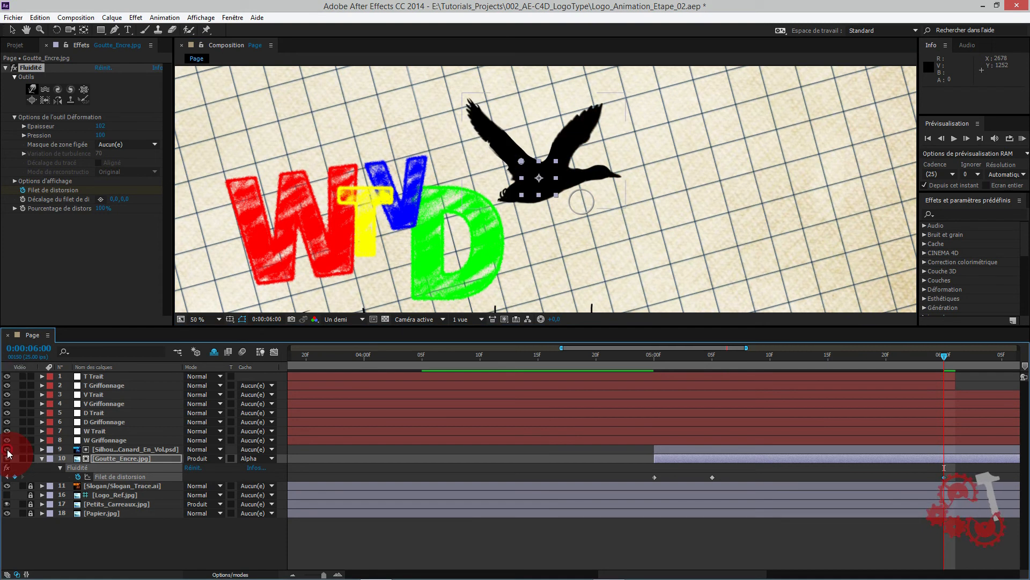
pyautogui.click(8, 451)
pyautogui.click(8, 450)
pyautogui.click(7, 450)
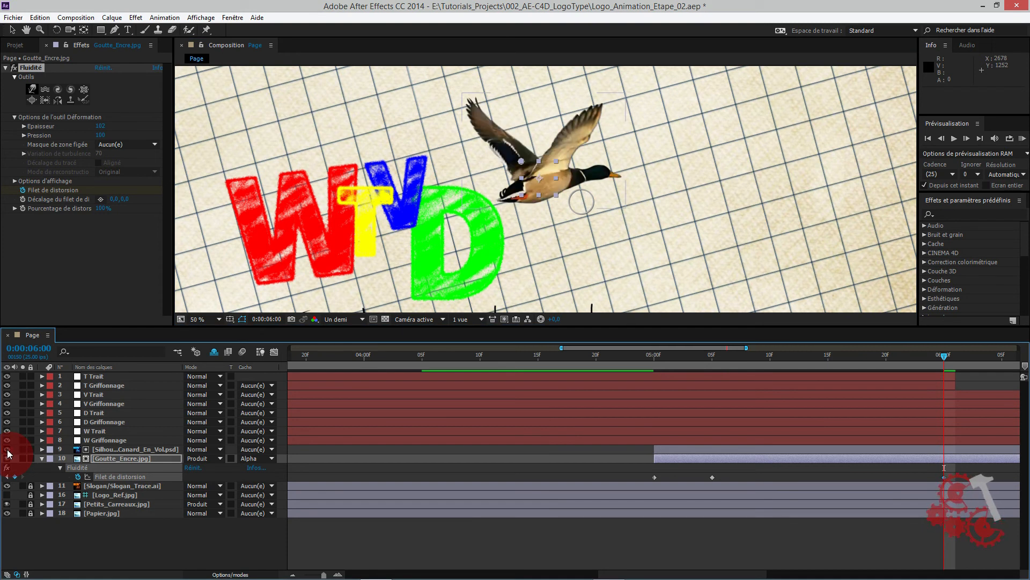
pyautogui.click(8, 450)
pyautogui.moveTo(483, 115); pyautogui.dragTo(478, 101)
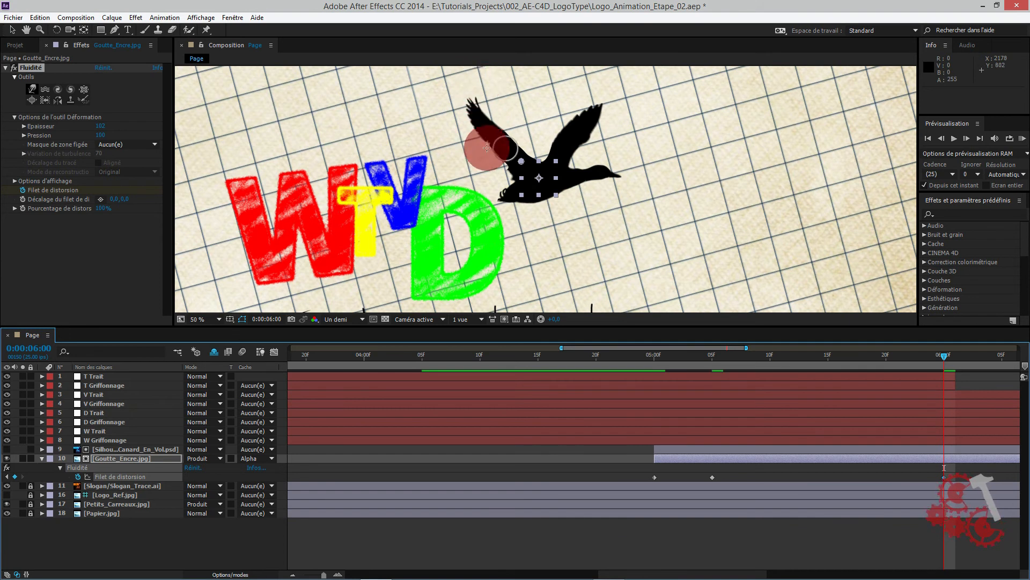
# Step: Run a RAM preview of the ink drop turning into a duck from 0:00:04:22 and collapse the Goutte_Encre.jpg layer
pyautogui.click(666, 357)
pyautogui.moveTo(647, 373); pyautogui.dragTo(617, 373)
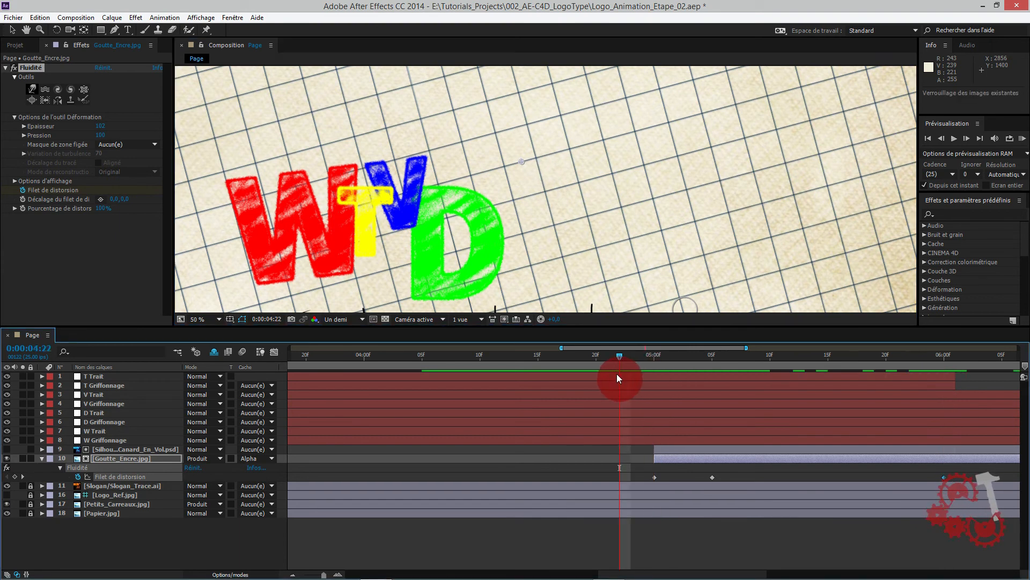
pyautogui.press('KP_0')
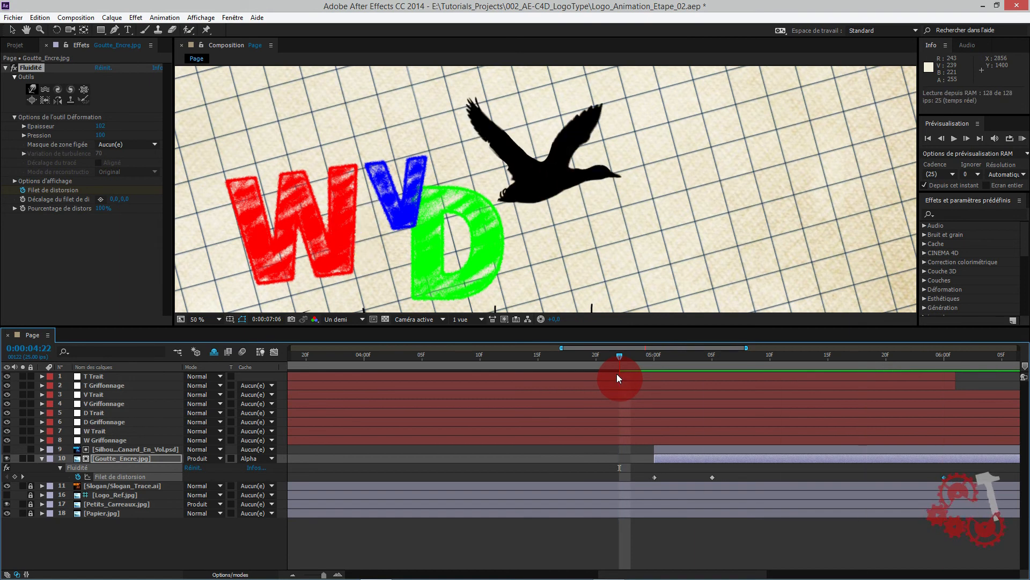
pyautogui.click(42, 457)
pyautogui.click(42, 458)
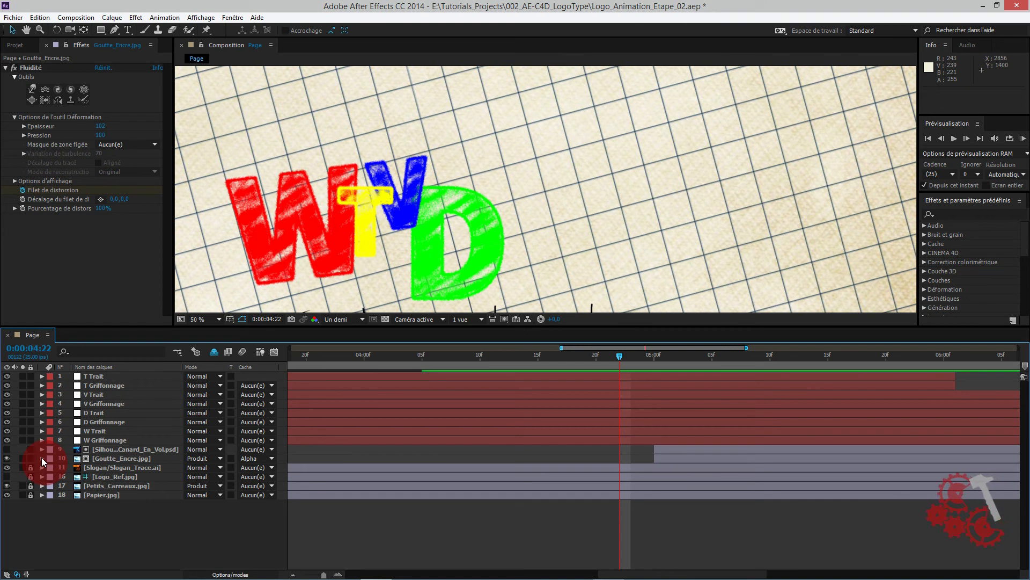
# Step: Unlock the Slogan_Trace.ai layer and keyframe its Trait effect's Fin at 0:00:07:00 with the whole timeline in view
pyautogui.click(30, 468)
pyautogui.click(141, 468)
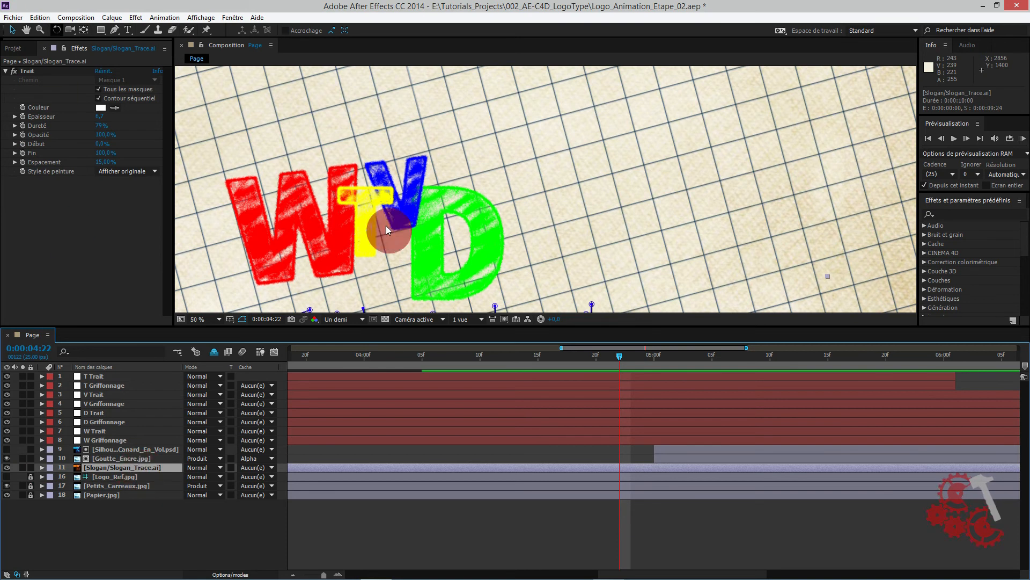
pyautogui.click(828, 356)
pyautogui.click(294, 575)
pyautogui.click(802, 352)
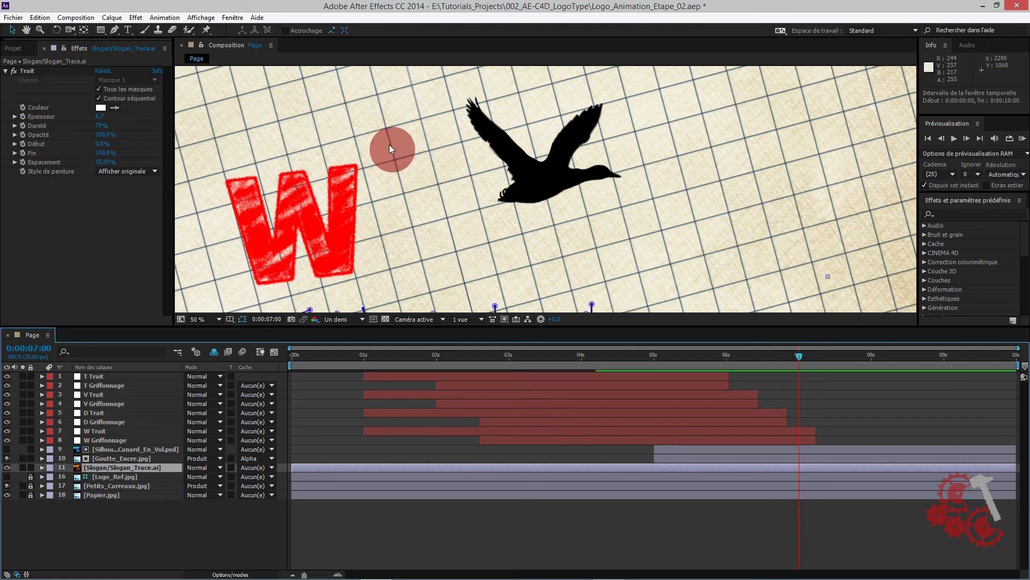
pyautogui.click(23, 154)
# Step: At 0:00:05:10, set the Fin value of the slogan's Trait effect to 0%
pyautogui.moveTo(775, 358); pyautogui.dragTo(683, 346)
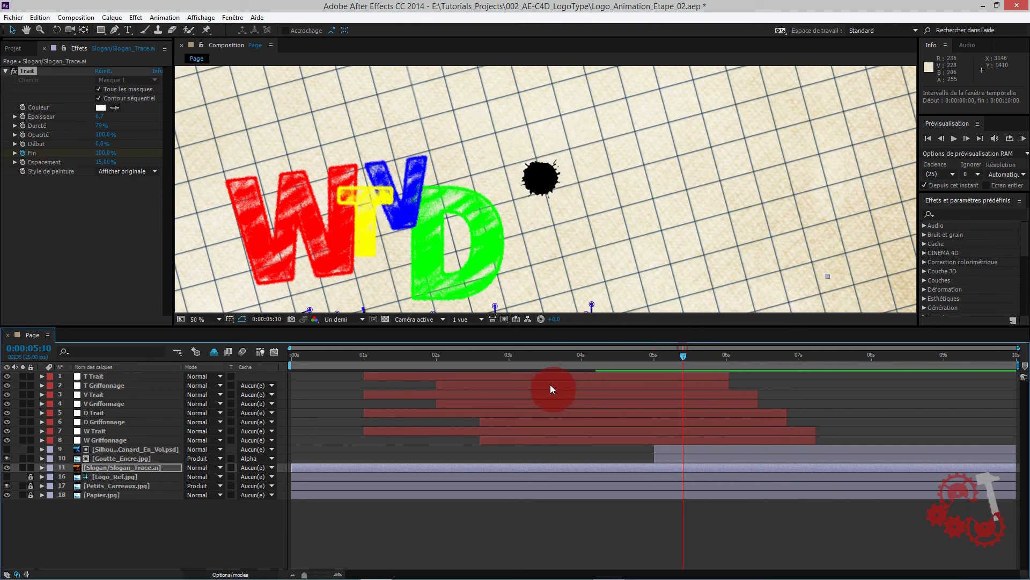
pyautogui.click(100, 152)
pyautogui.write('0')
pyautogui.press('Return')
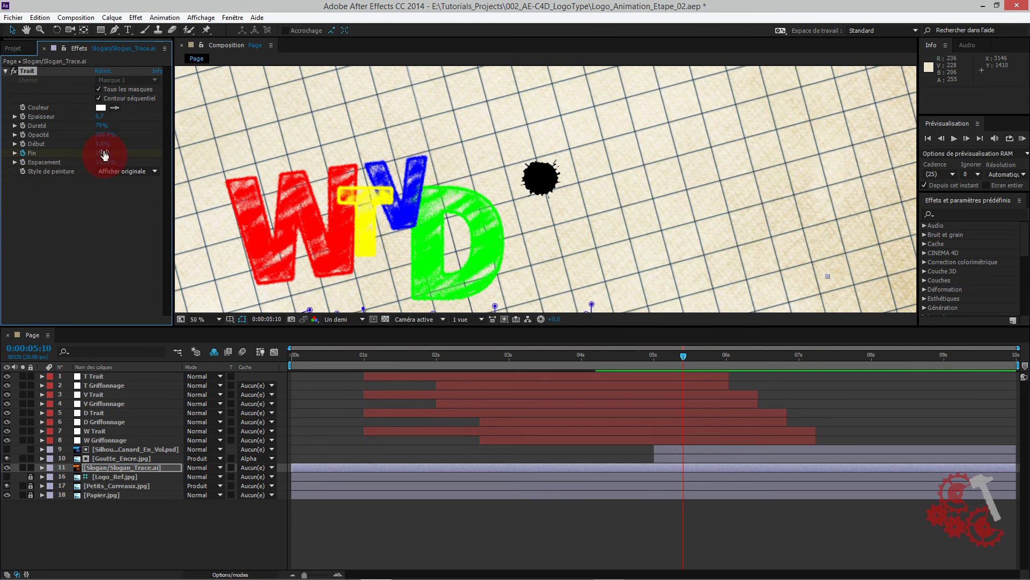
# Step: Preview the slogan's handwriting animation from 0:00:05:03
pyautogui.click(661, 349)
pyautogui.click(571, 495)
pyautogui.press('space')
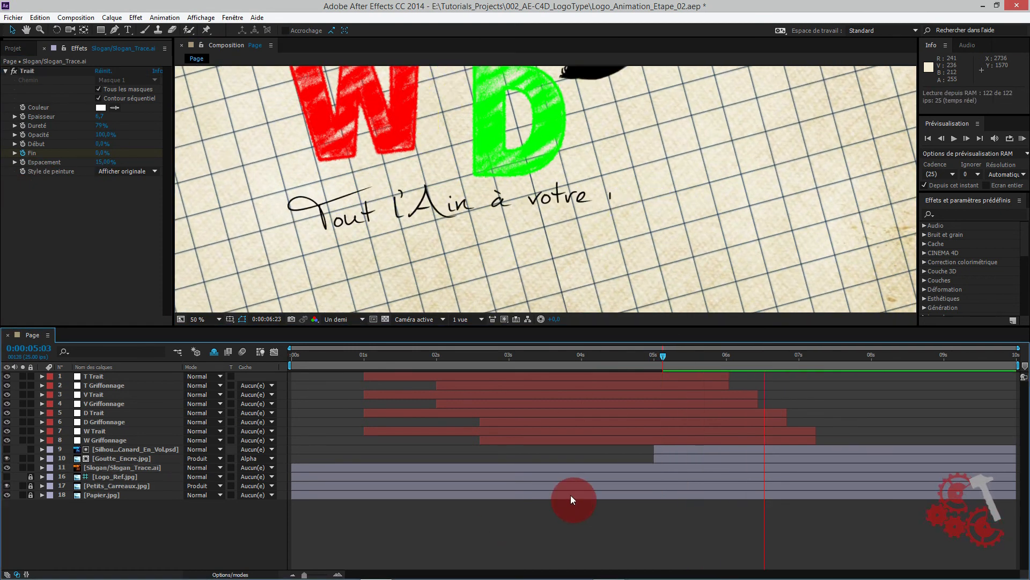
pyautogui.press('space')
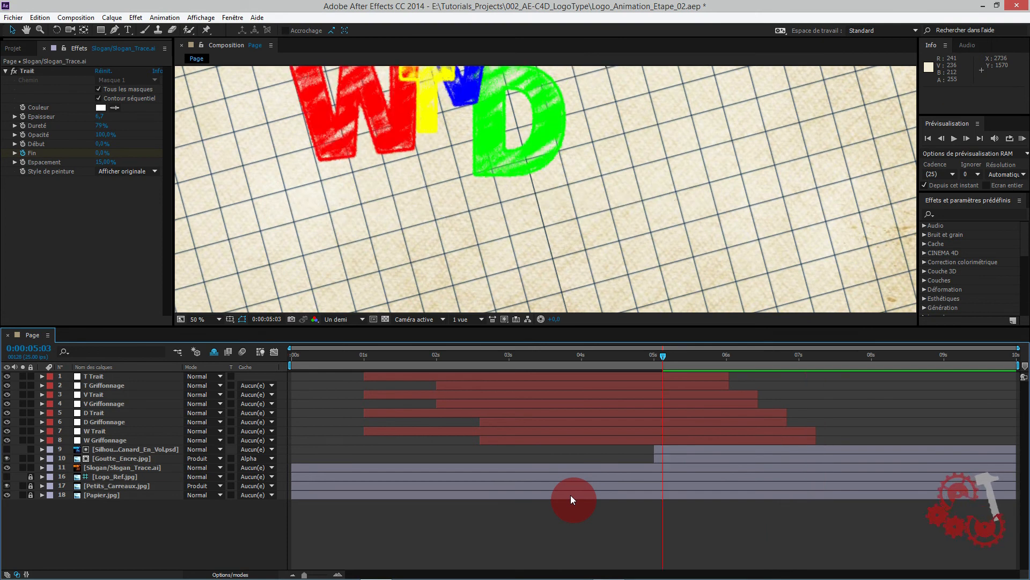
# Step: Trim the start of the Slogan_Trace.ai layer to its first Fin keyframe at 0:00:05:10 and collapse the layer
pyautogui.click(101, 468)
pyautogui.press('u')
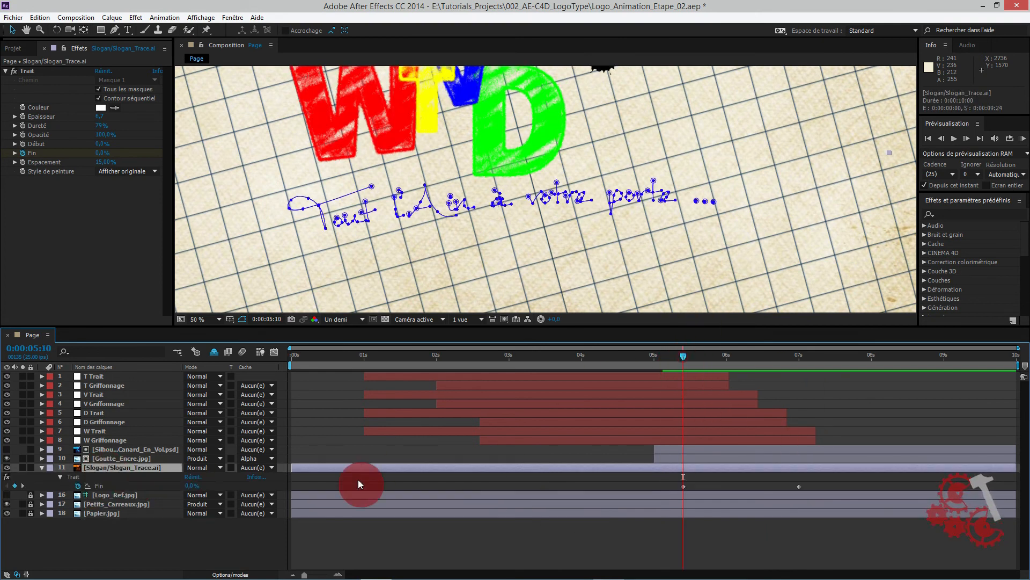
pyautogui.hotkey('alt', '[')
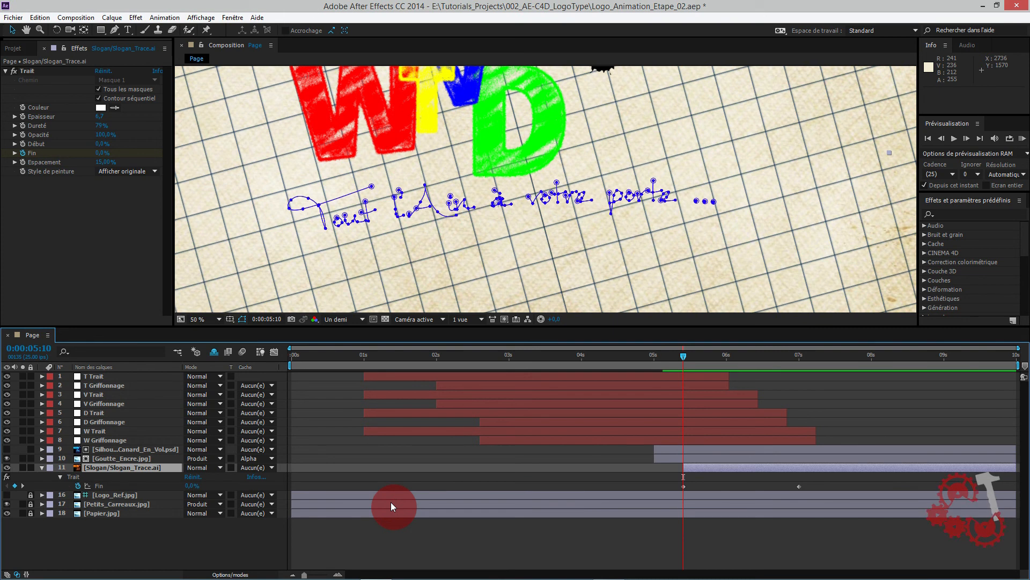
pyautogui.click(41, 467)
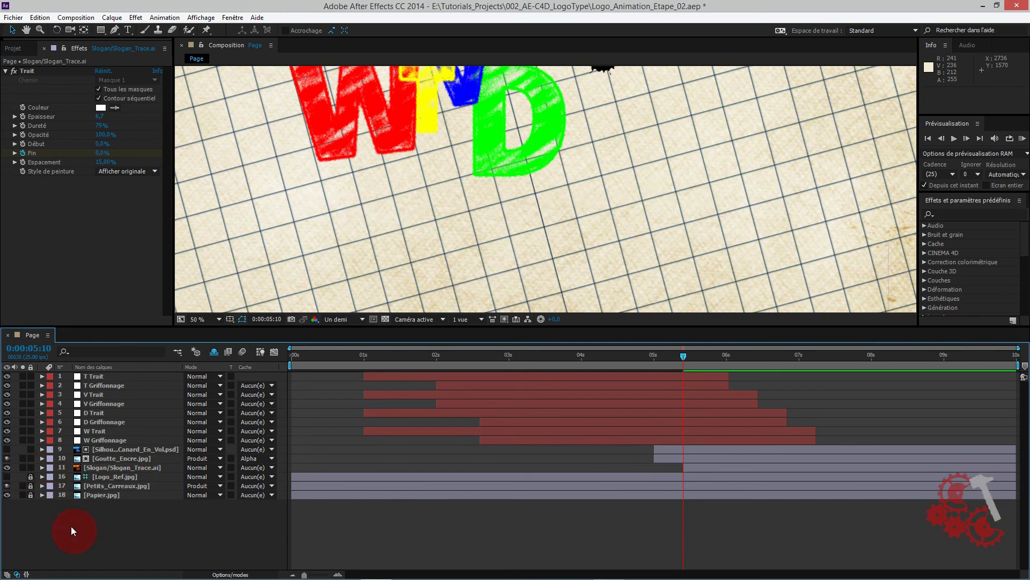
# Step: Assign the Jaune label to the Canard_En_Vol.psd and Goutte_Encre.jpg layers and the Bleu-vert label to Slogan_Trace.ai
pyautogui.click(101, 449)
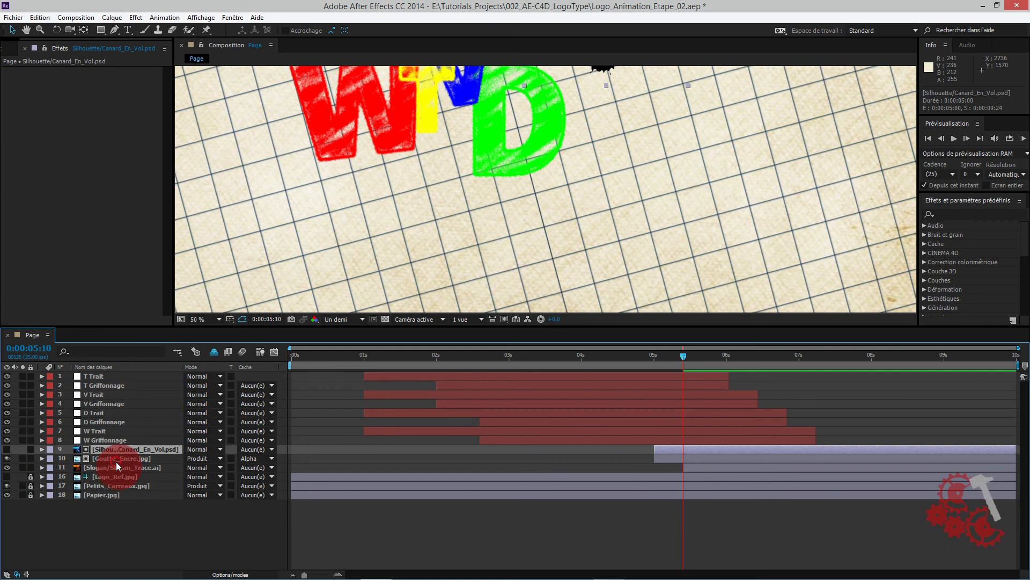
pyautogui.keyDown('ctrl'); pyautogui.click(116, 461); pyautogui.keyUp('ctrl')
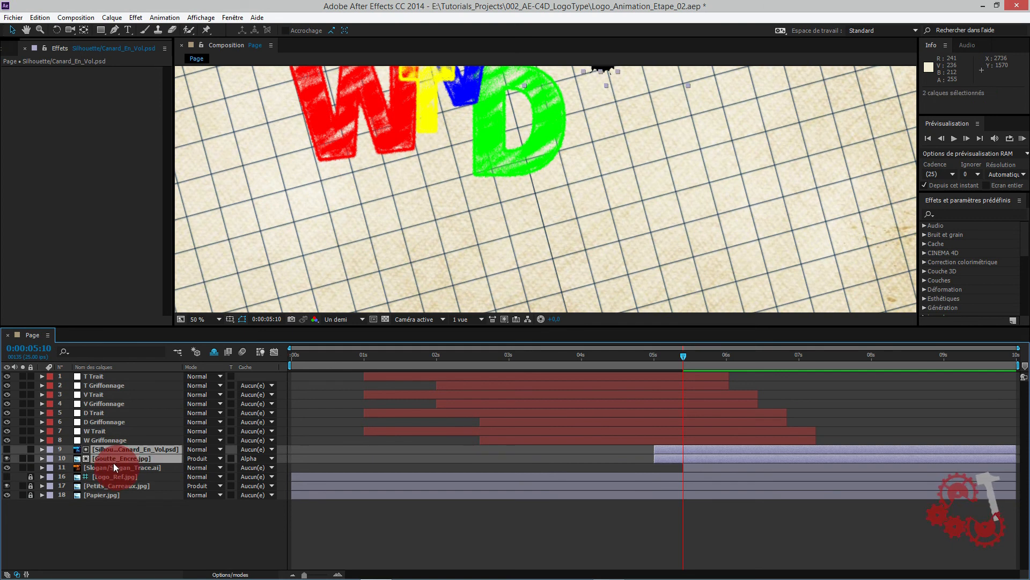
pyautogui.click(46, 450)
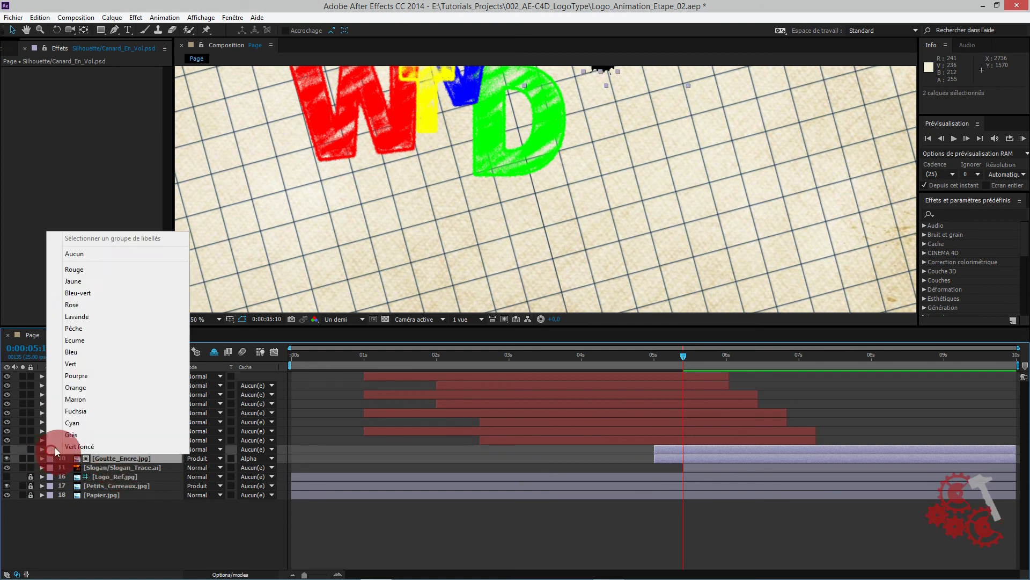
pyautogui.click(67, 282)
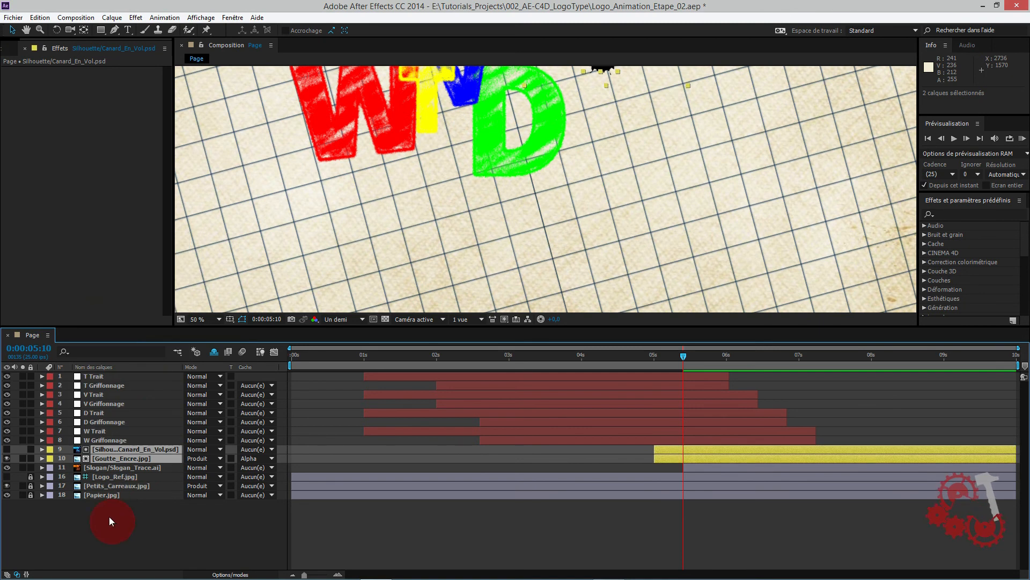
pyautogui.click(108, 469)
pyautogui.click(51, 468)
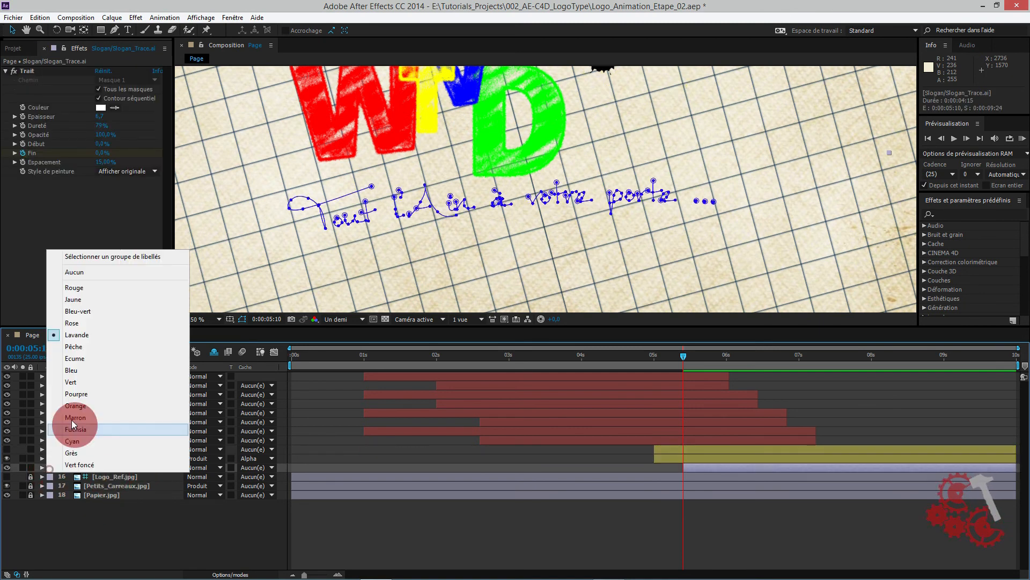
pyautogui.click(80, 310)
pyautogui.click(114, 536)
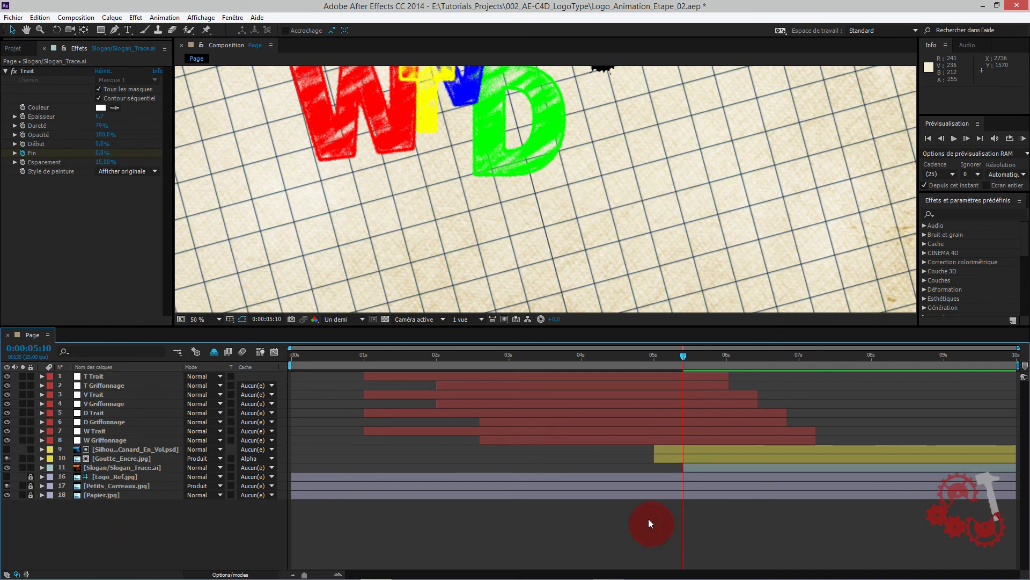
# Step: Scrub through the full composition up to 0:00:08:01 and return to the letters at 0:00:03:20
pyautogui.moveTo(370, 357); pyautogui.dragTo(875, 366)
pyautogui.hotkey('shift', '/')
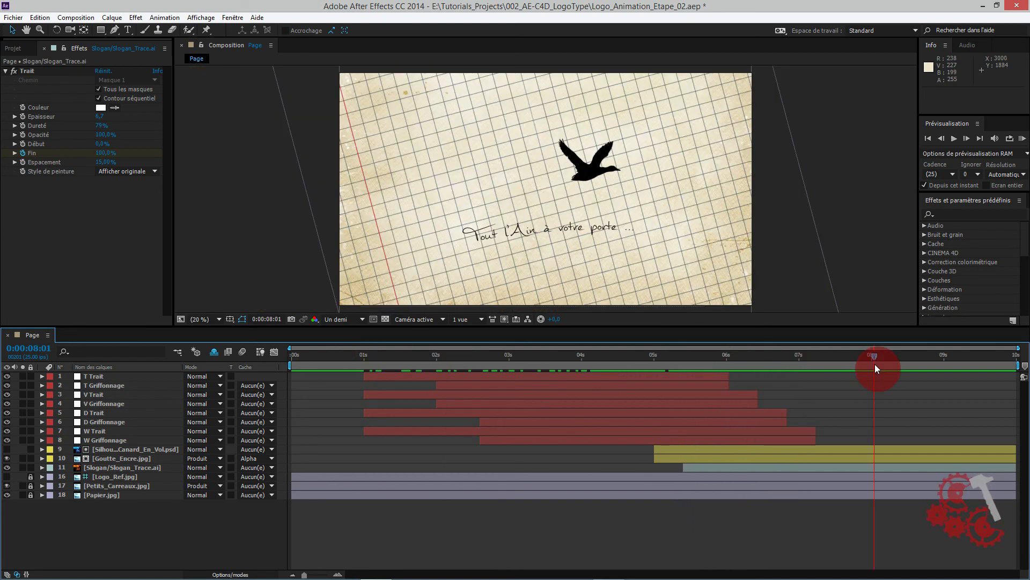
pyautogui.moveTo(491, 355); pyautogui.dragTo(566, 355)
pyautogui.scroll(2, 547, 255)
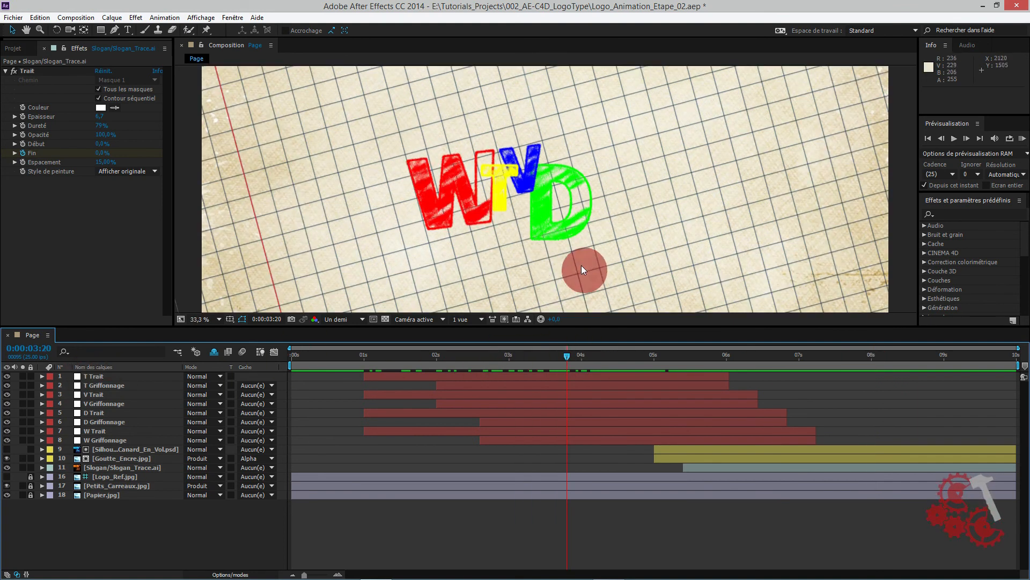
# Step: Set the blending mode of all eight letter layers, from T Trait to W Griffonnage, to Produit
pyautogui.click(94, 376)
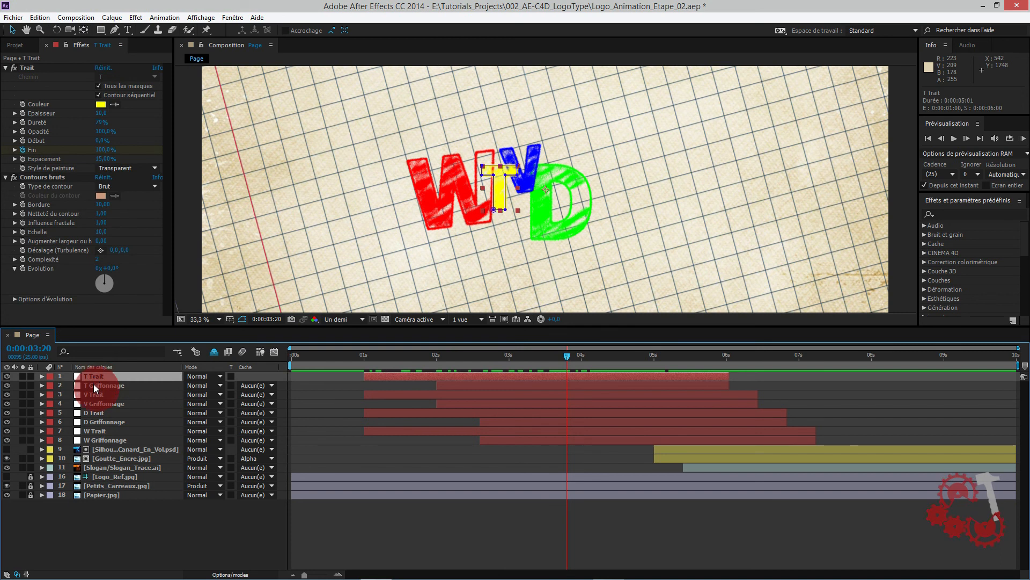
pyautogui.keyDown('shift'); pyautogui.click(107, 439); pyautogui.keyUp('shift')
pyautogui.click(198, 375)
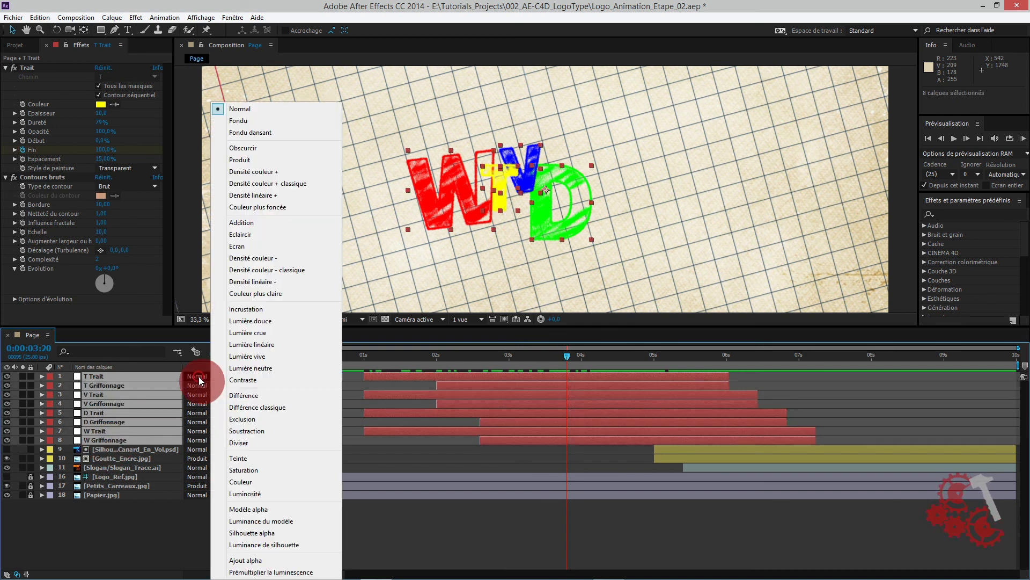
pyautogui.click(247, 161)
# Step: Set the blending mode of all eight letter layers back to Normal
pyautogui.scroll(3, 507, 250)
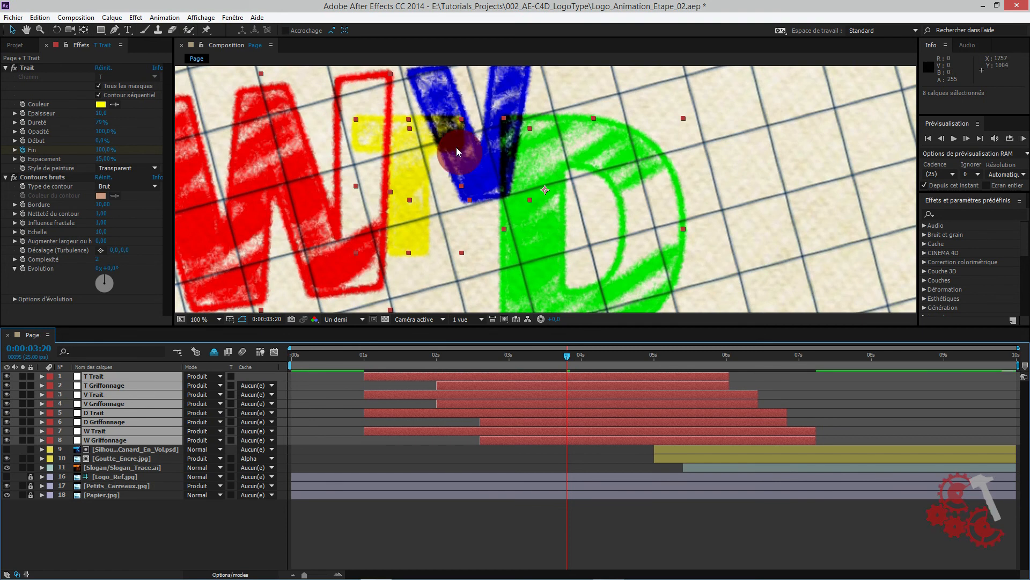
pyautogui.click(142, 406)
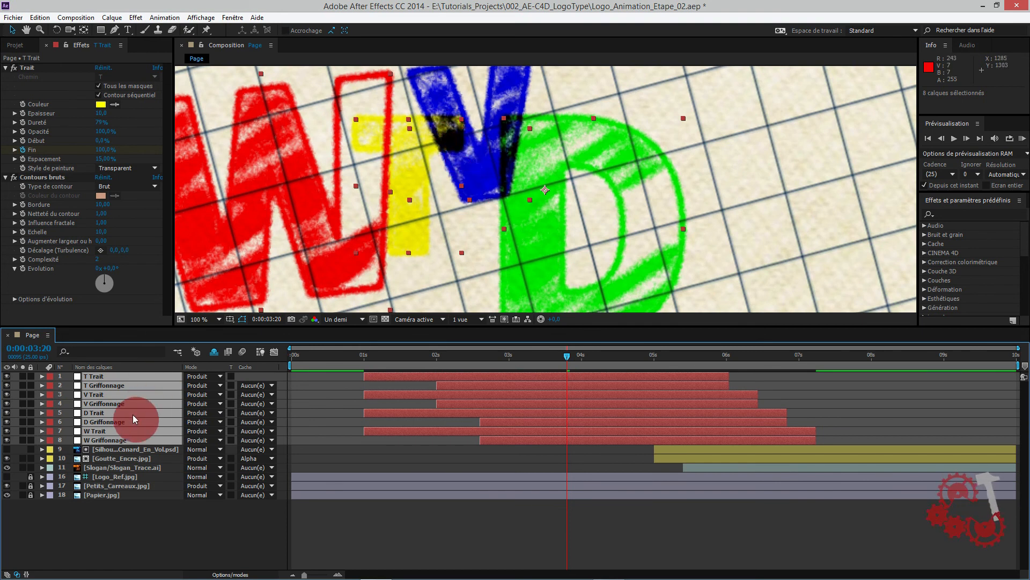
pyautogui.click(211, 379)
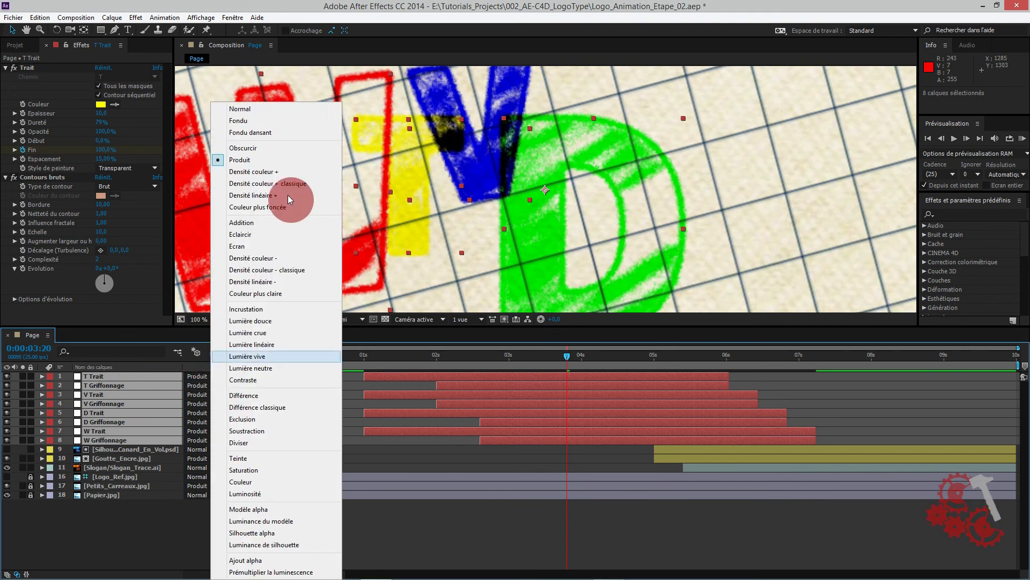
pyautogui.click(267, 103)
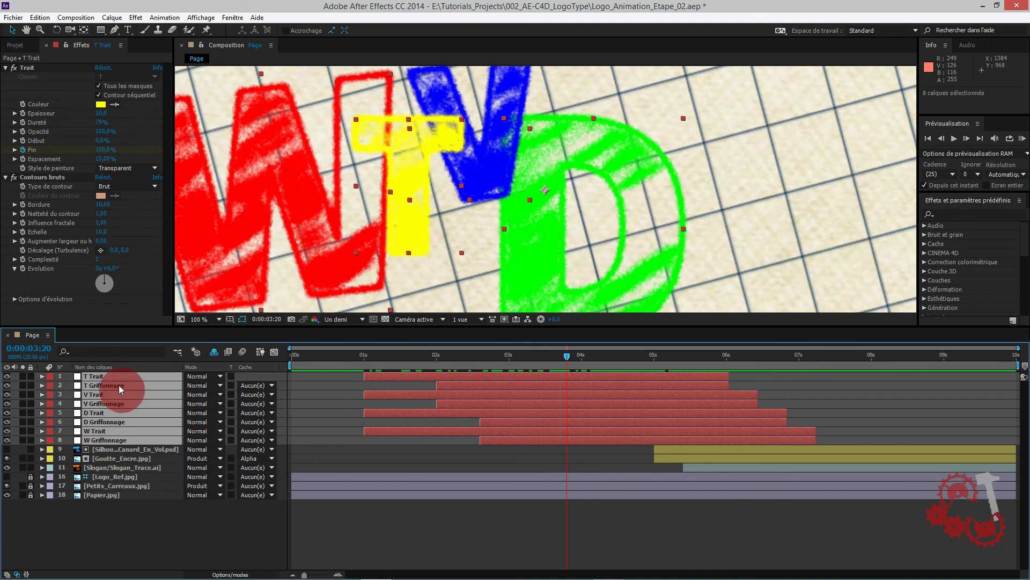
# Step: Precompose the eight letter layers into a composition named WTVD Trait+Griffonnage, transferring all attributes and matching its duration to the selected layers
pyautogui.moveTo(387, 357); pyautogui.dragTo(366, 356)
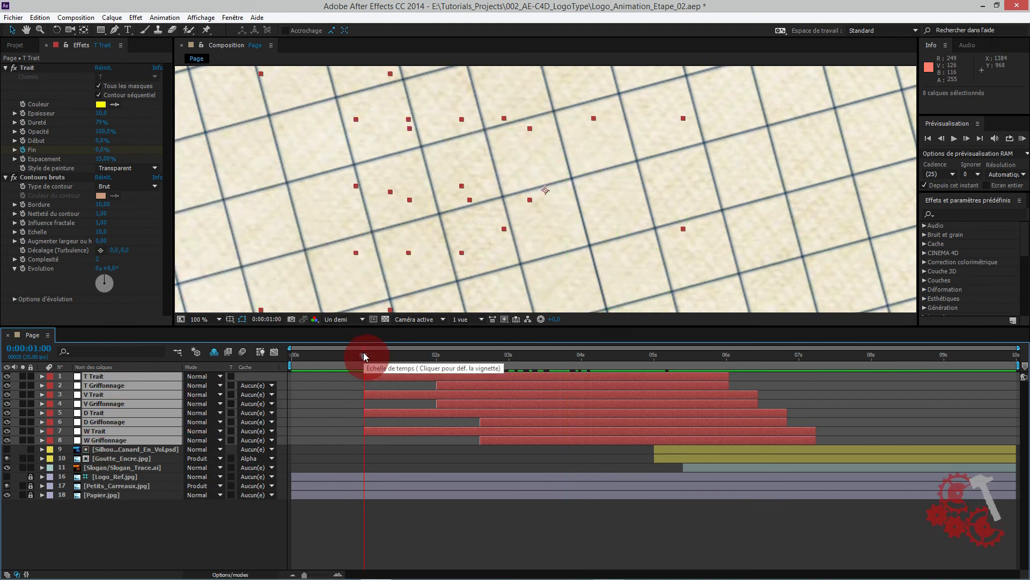
pyautogui.rightClick(96, 378)
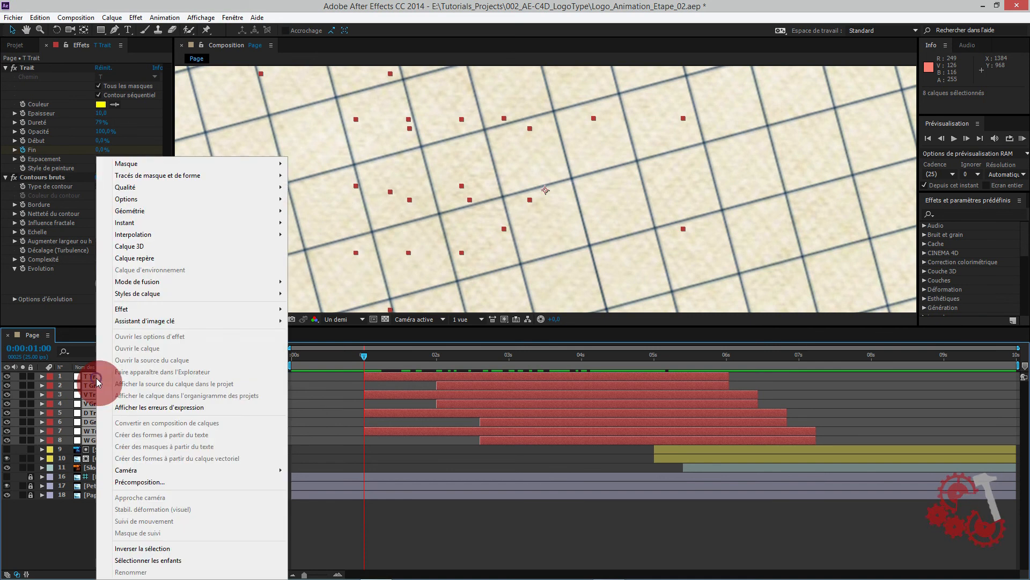
pyautogui.click(137, 482)
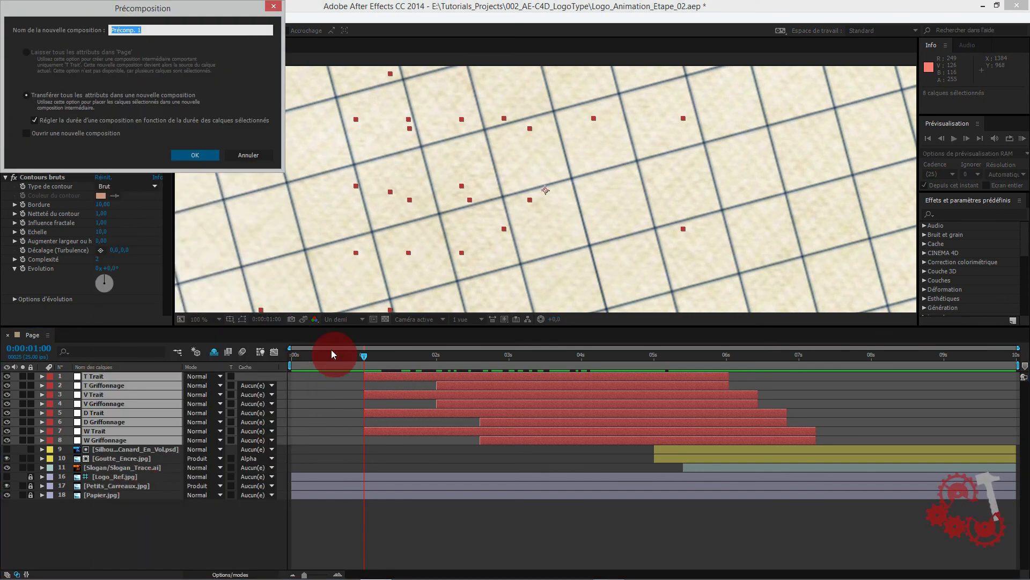
pyautogui.write('WTVD')
pyautogui.write('Trait+')
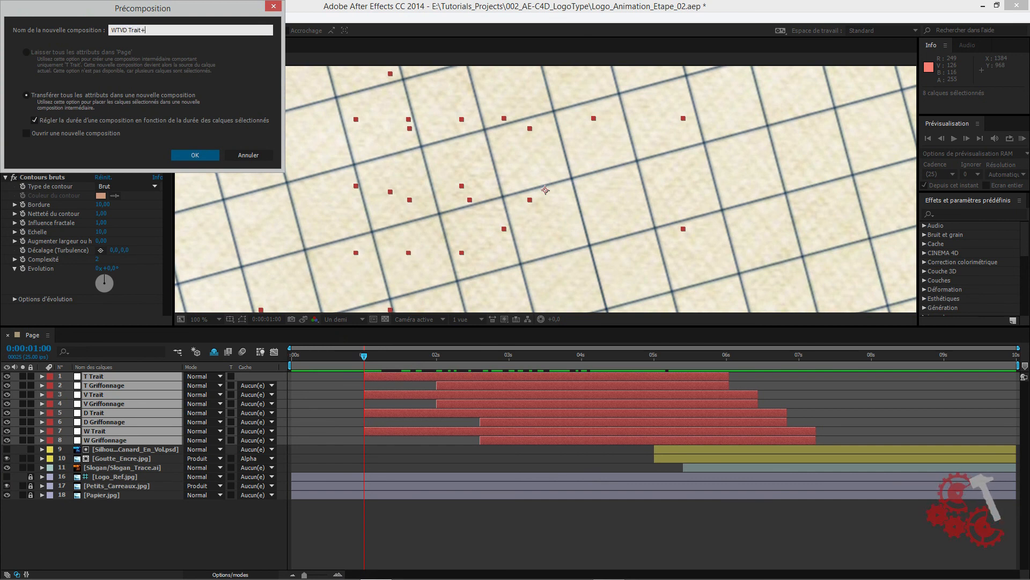
pyautogui.write('Grif')
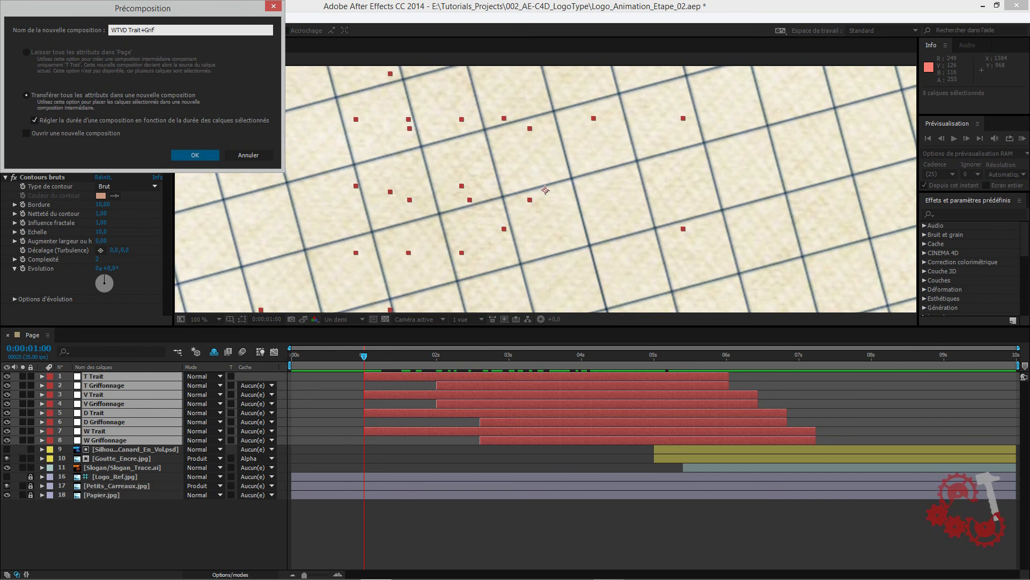
pyautogui.write('fonnage')
pyautogui.press('Return')
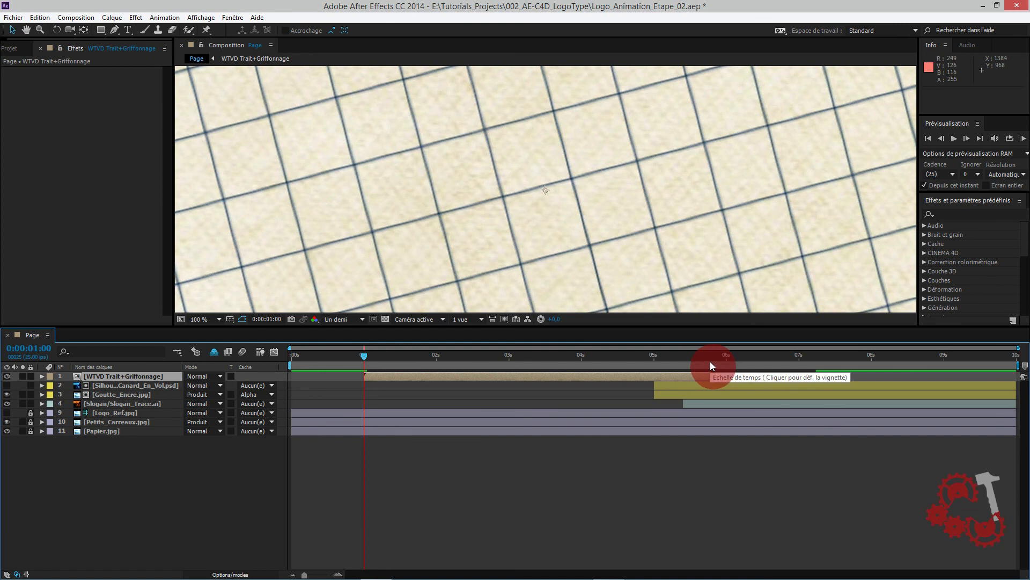
# Step: Add a composition marker at 0:00:06:00 with the comment T
pyautogui.moveTo(711, 362); pyautogui.dragTo(726, 352)
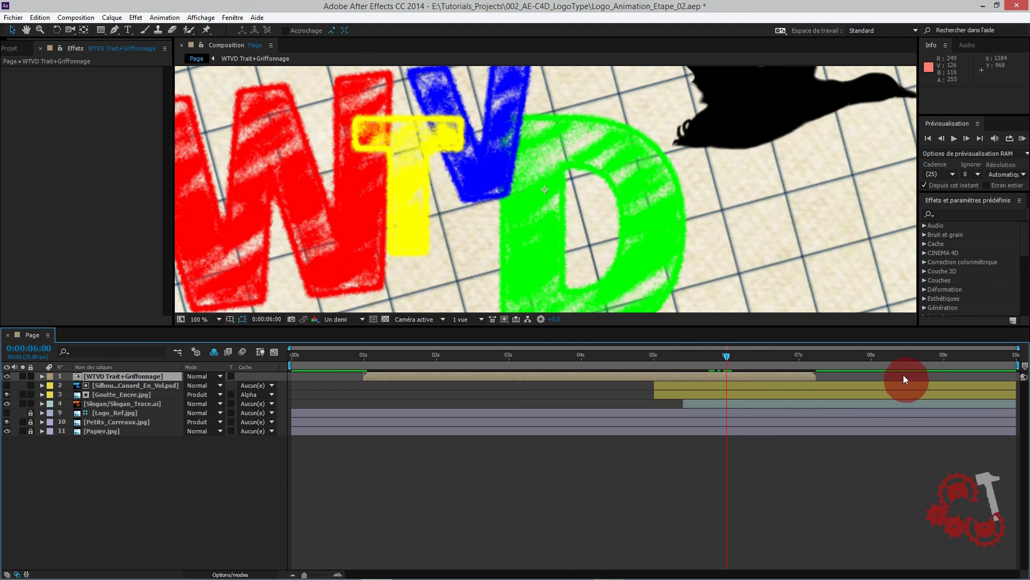
pyautogui.moveTo(1024, 363); pyautogui.dragTo(891, 366)
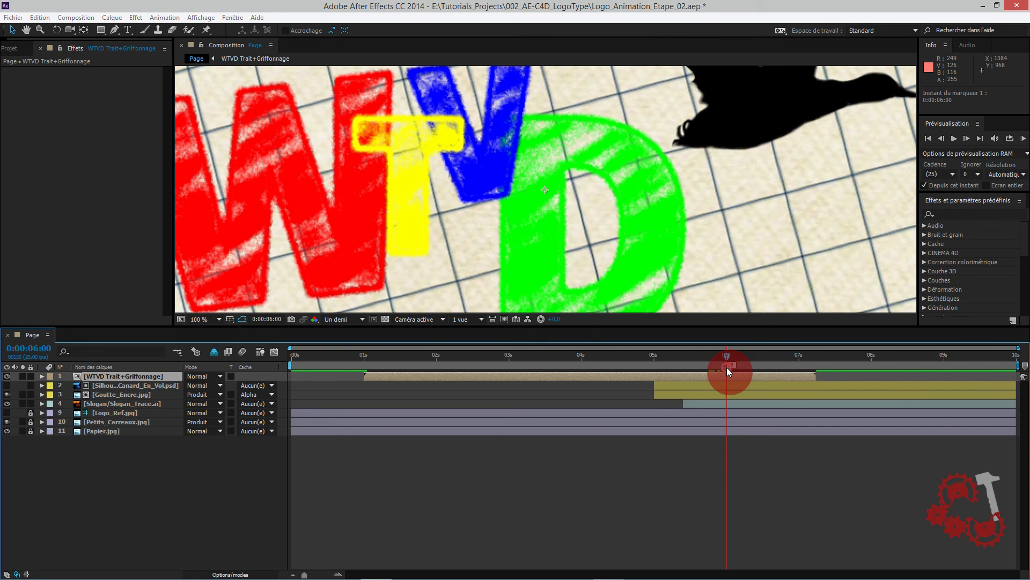
pyautogui.doubleClick(727, 367)
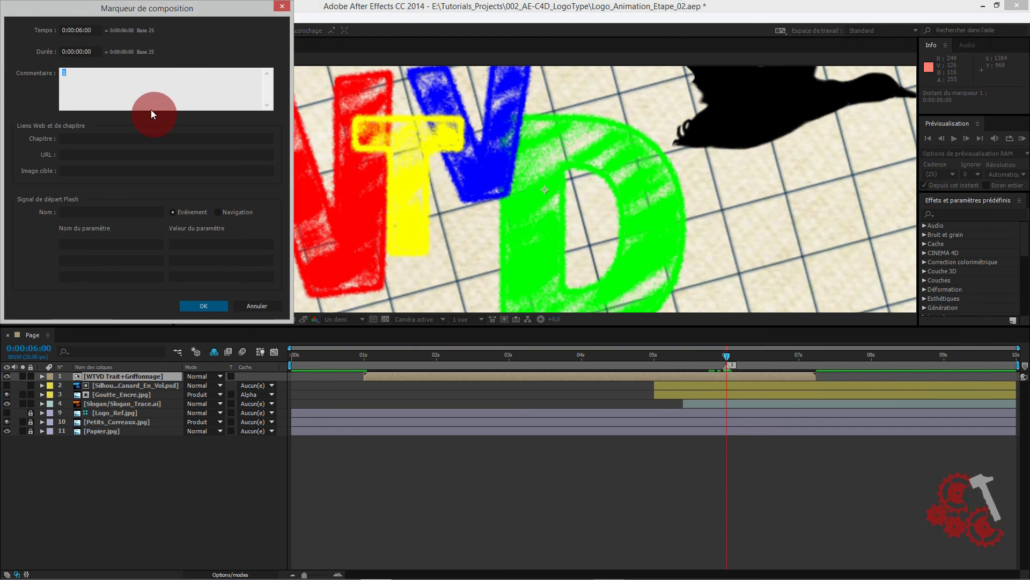
pyautogui.write('T')
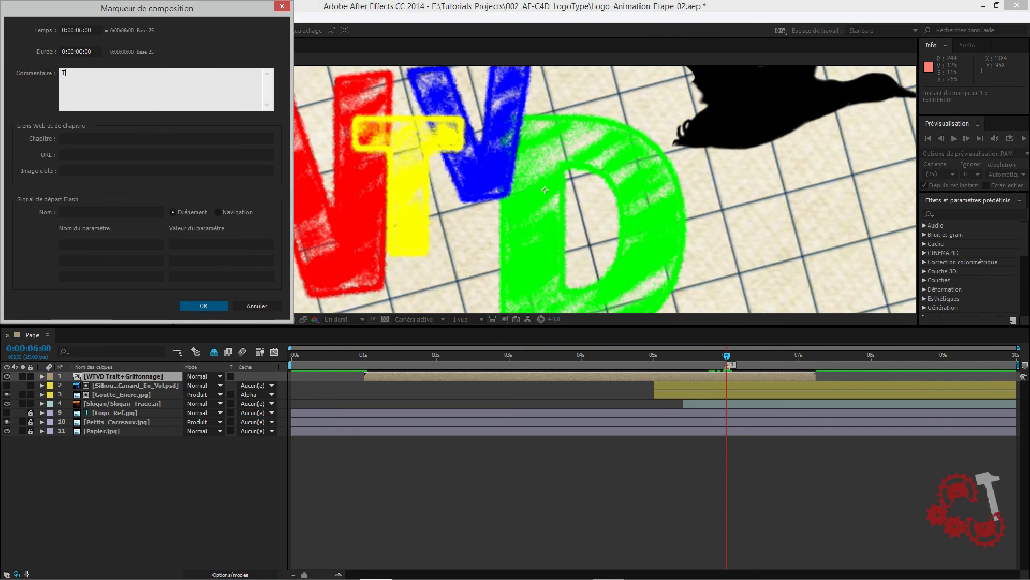
pyautogui.press('KP_Enter')
# Step: Add a composition marker at 0:00:06:10 with the comment V
pyautogui.press('pagedown')
pyautogui.press('pagedown')
pyautogui.press('pagedown')
pyautogui.press('pagedown')
pyautogui.press('pagedown')
pyautogui.press('pagedown')
pyautogui.press('pagedown')
pyautogui.press('pagedown')
pyautogui.press('pagedown')
pyautogui.press('pagedown')
pyautogui.press('pagedown')
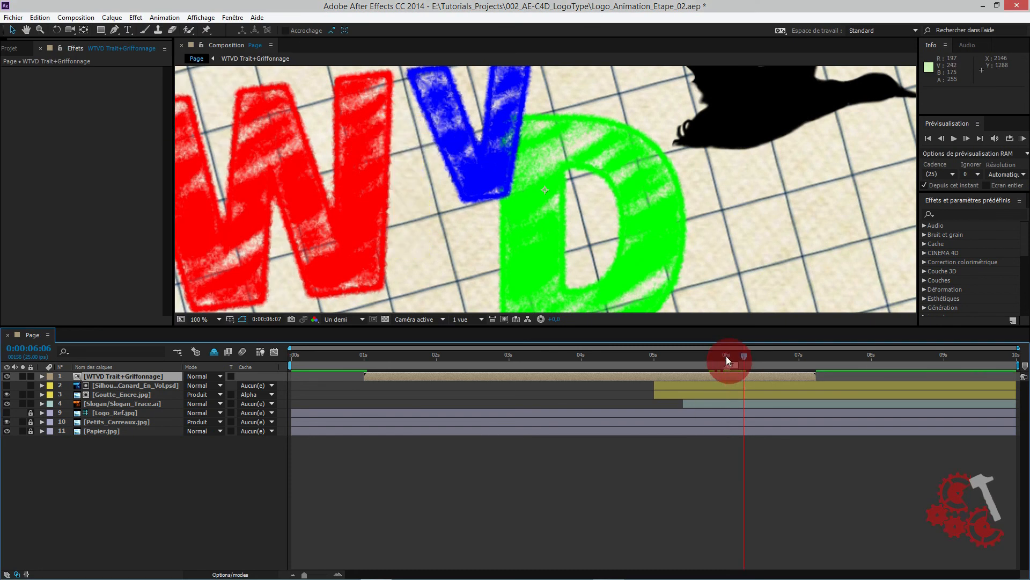
pyautogui.press('pageup')
pyautogui.moveTo(1024, 365); pyautogui.dragTo(757, 369)
pyautogui.doubleClick(757, 367)
pyautogui.press('KP_Enter')
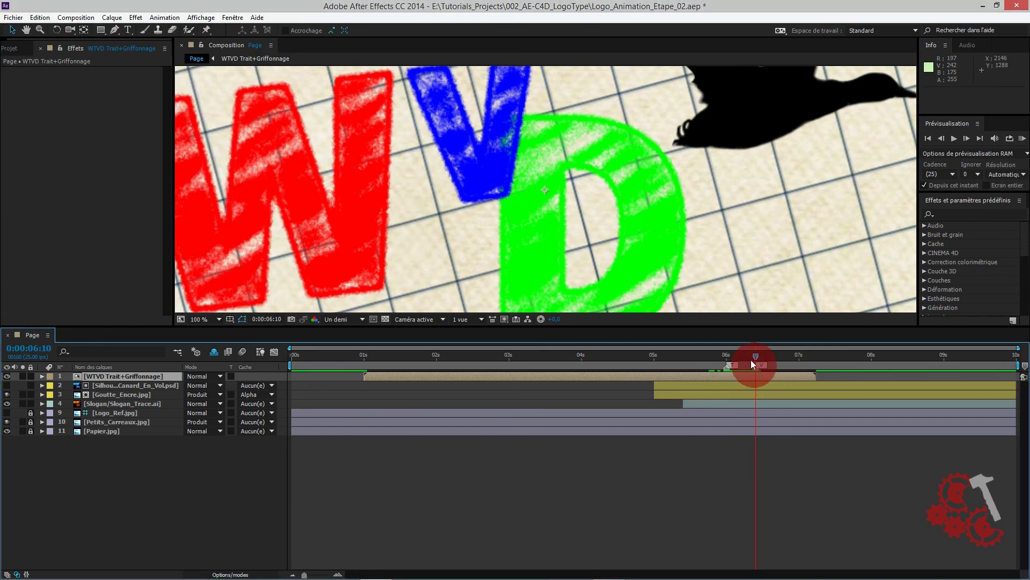
# Step: Add composition markers D and W after the V marker, with W at the end of the WTVD Trait+Griffonnage layer
pyautogui.moveTo(756, 357); pyautogui.dragTo(785, 354)
pyautogui.moveTo(1025, 366)
pyautogui.mouseDown()
pyautogui.moveTo(788, 368)
pyautogui.moveTo(815, 346)
pyautogui.mouseUp()
pyautogui.moveTo(1024, 366); pyautogui.dragTo(818, 365)
pyautogui.doubleClick(815, 366)
pyautogui.write('W')
pyautogui.click(202, 304)
# Step: Return to the letters at 0:00:03:21 and set the WTVD Trait+Griffonnage layer's blending mode to Produit
pyautogui.click(714, 354)
pyautogui.moveTo(715, 353); pyautogui.dragTo(142, 251)
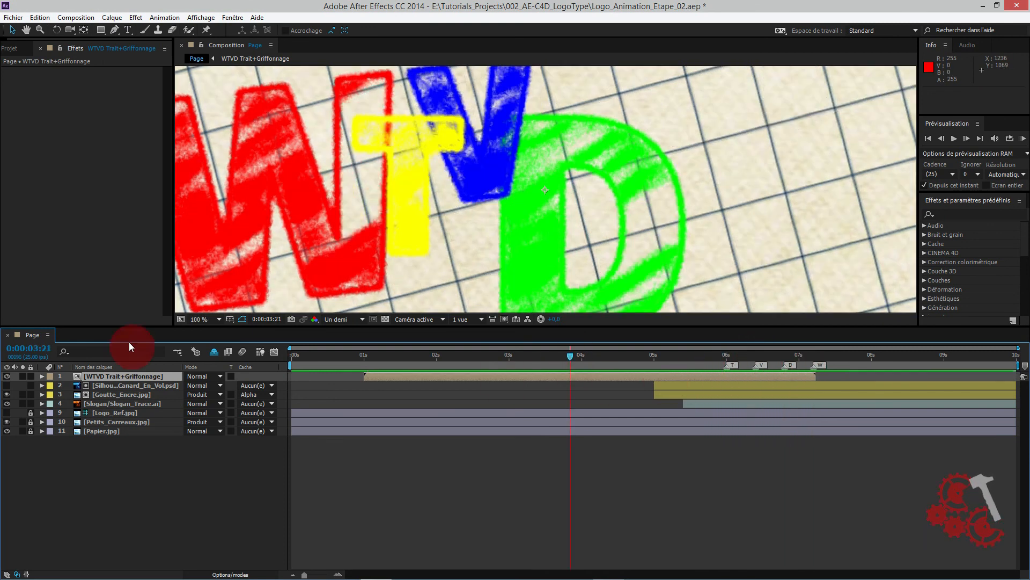
pyautogui.click(203, 379)
pyautogui.click(263, 160)
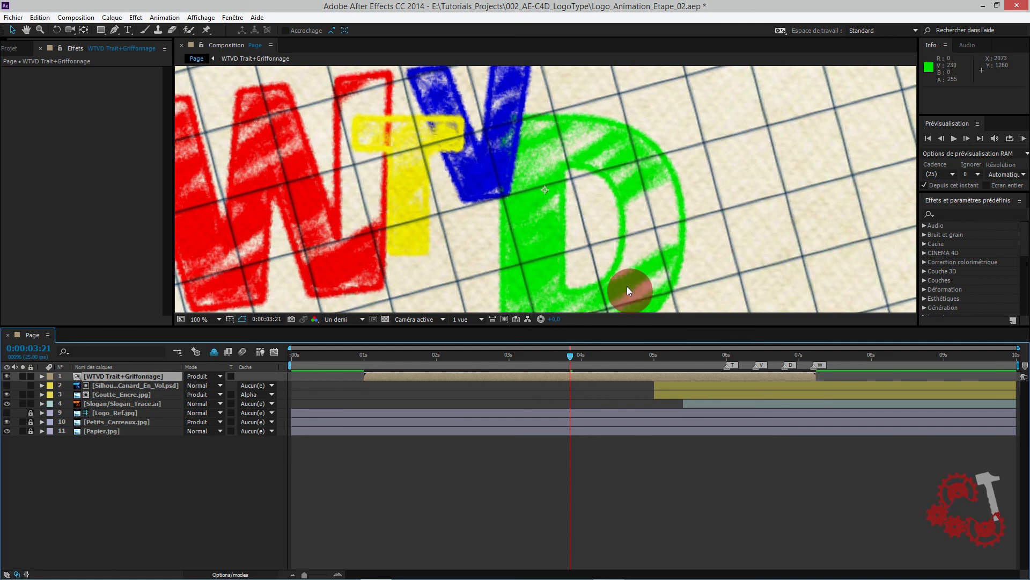
# Step: Return to the start of the composition and lock all its unlocked layers
pyautogui.press(',')
pyautogui.press(',')
pyautogui.press(',')
pyautogui.moveTo(571, 358); pyautogui.dragTo(126, 481)
pyautogui.moveTo(31, 401); pyautogui.dragTo(33, 373)
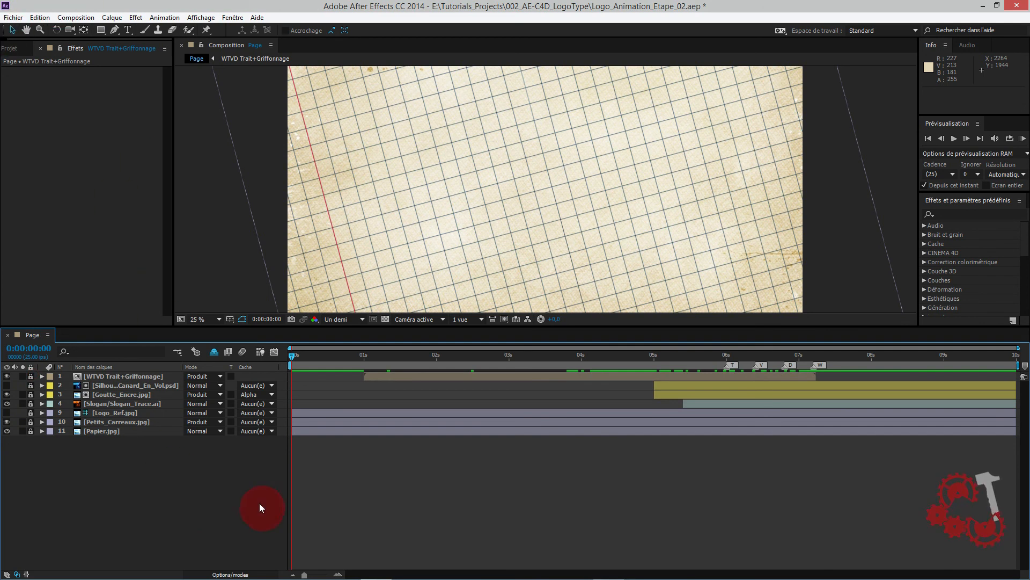
# Step: Save the project as Logo_Animation_Etape_03.aep, replacing the existing file of that name
pyautogui.click(13, 17)
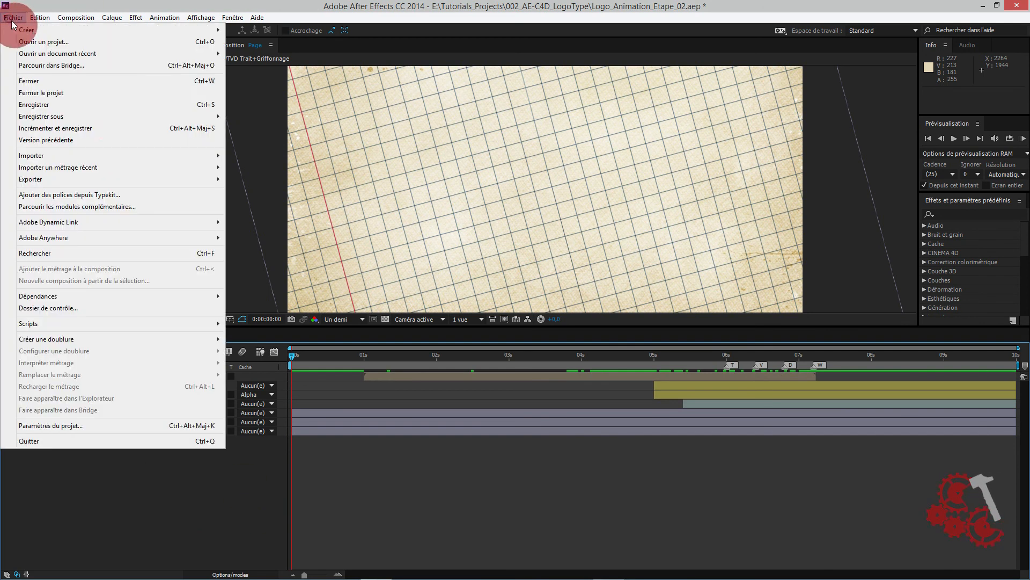
pyautogui.moveTo(76, 115)
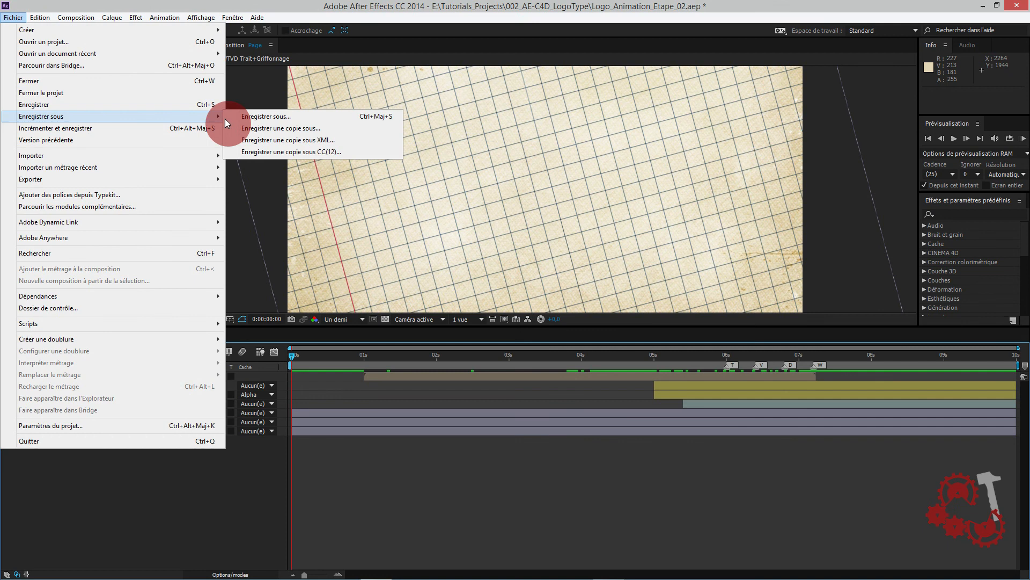
pyautogui.click(258, 120)
pyautogui.click(277, 167)
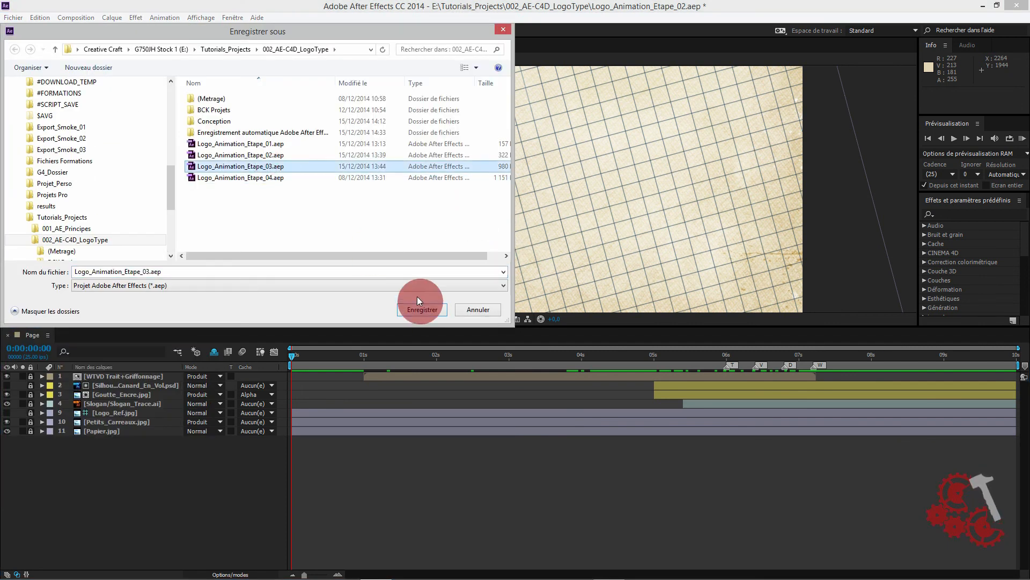
pyautogui.click(419, 314)
pyautogui.click(545, 295)
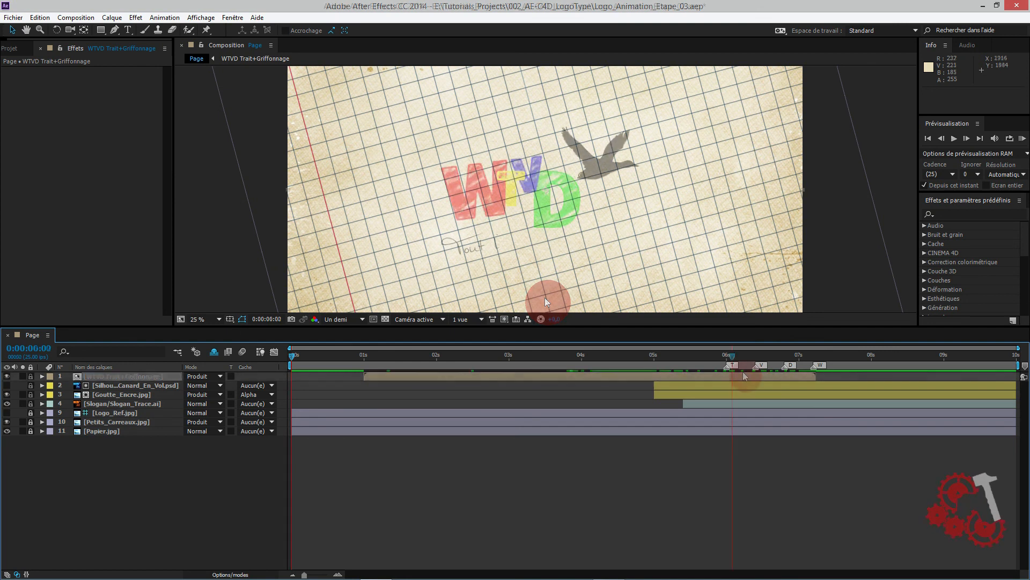
# Step: Inspect the composition at 0:00:06:02, just after the T marker
pyautogui.click(743, 371)
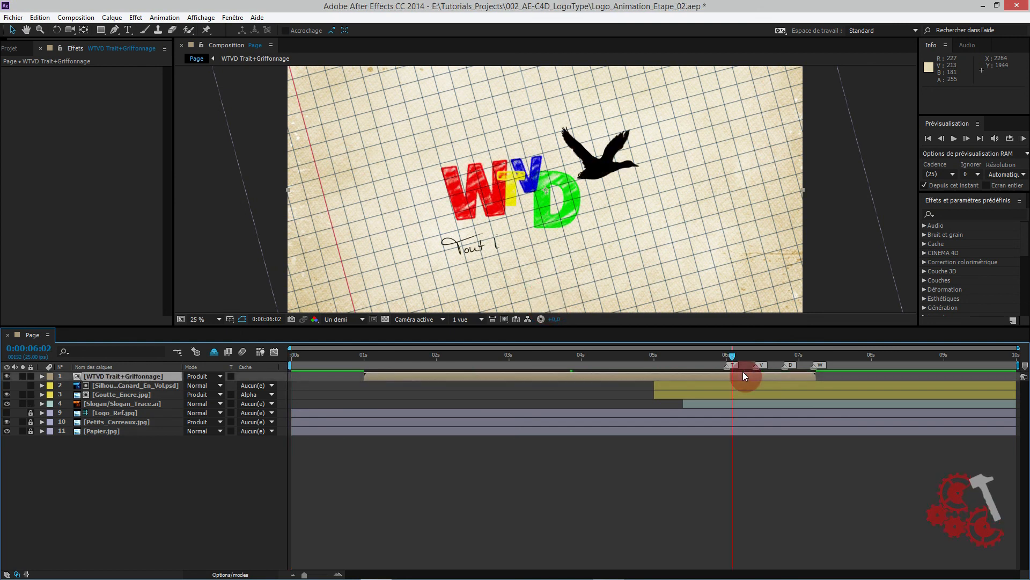